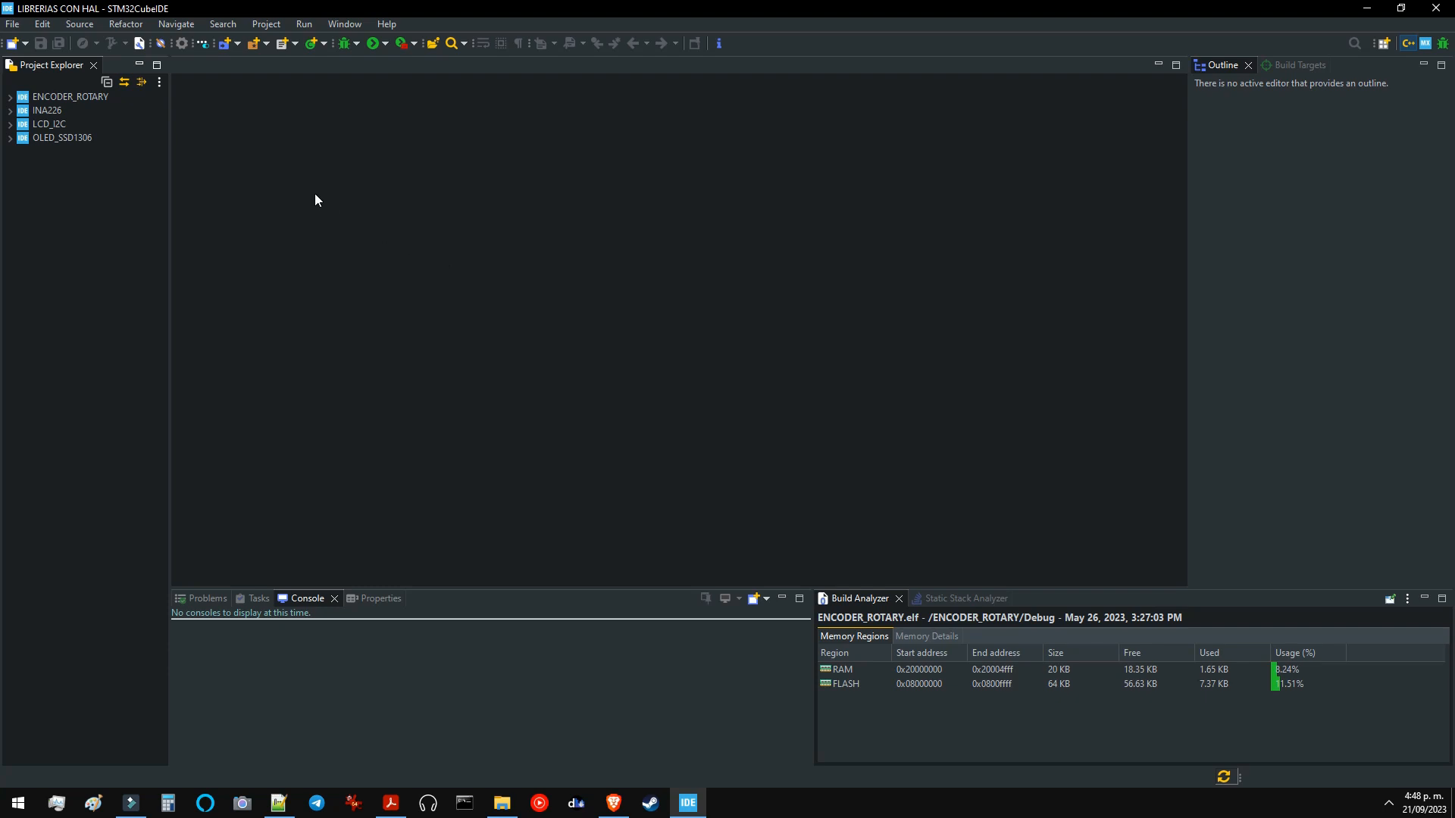
Start a new STM32 project and choose the STM32F103C8T6 microcontroller as its target
left_click(13, 25)
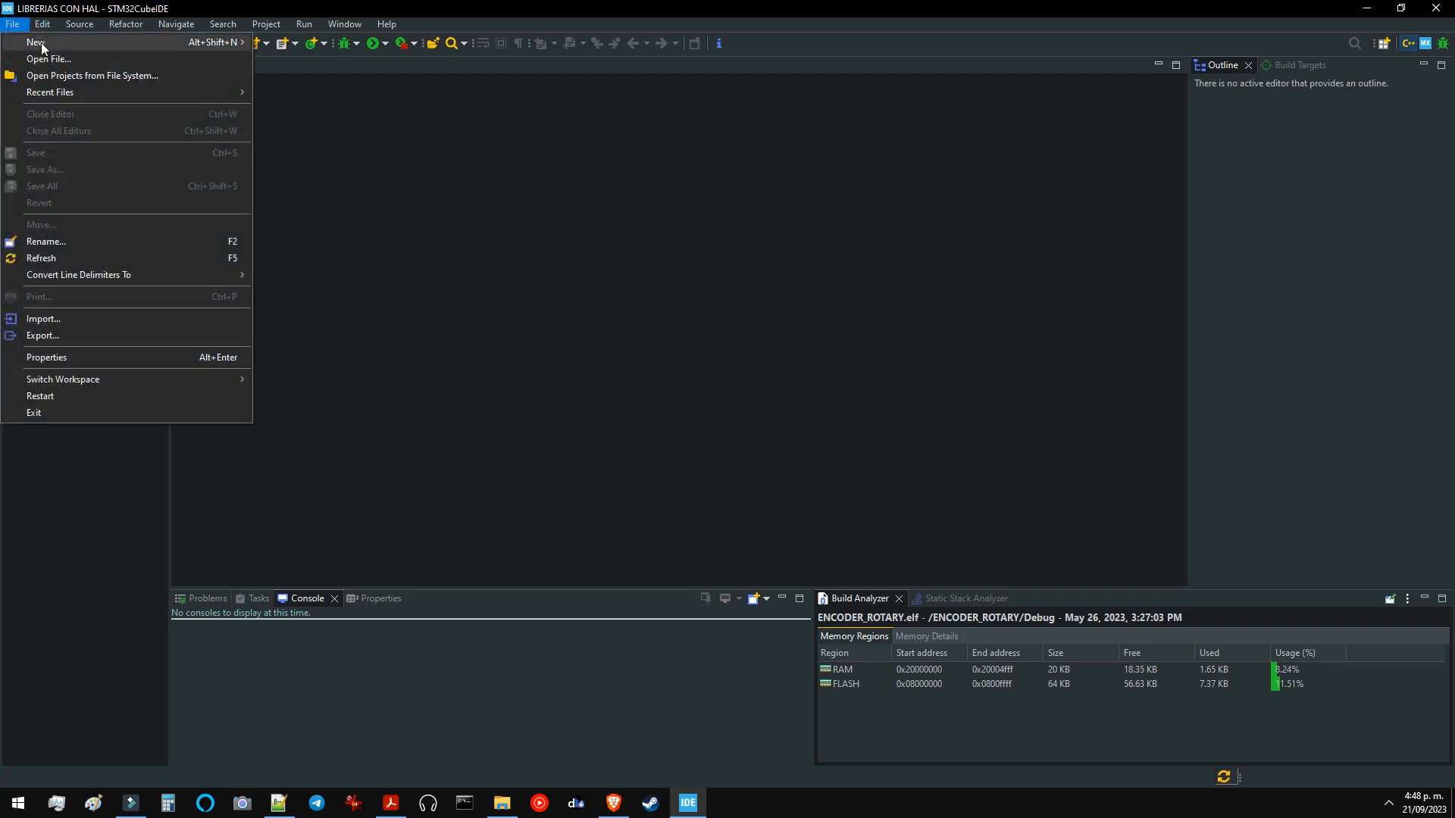
mouse_move(41, 44)
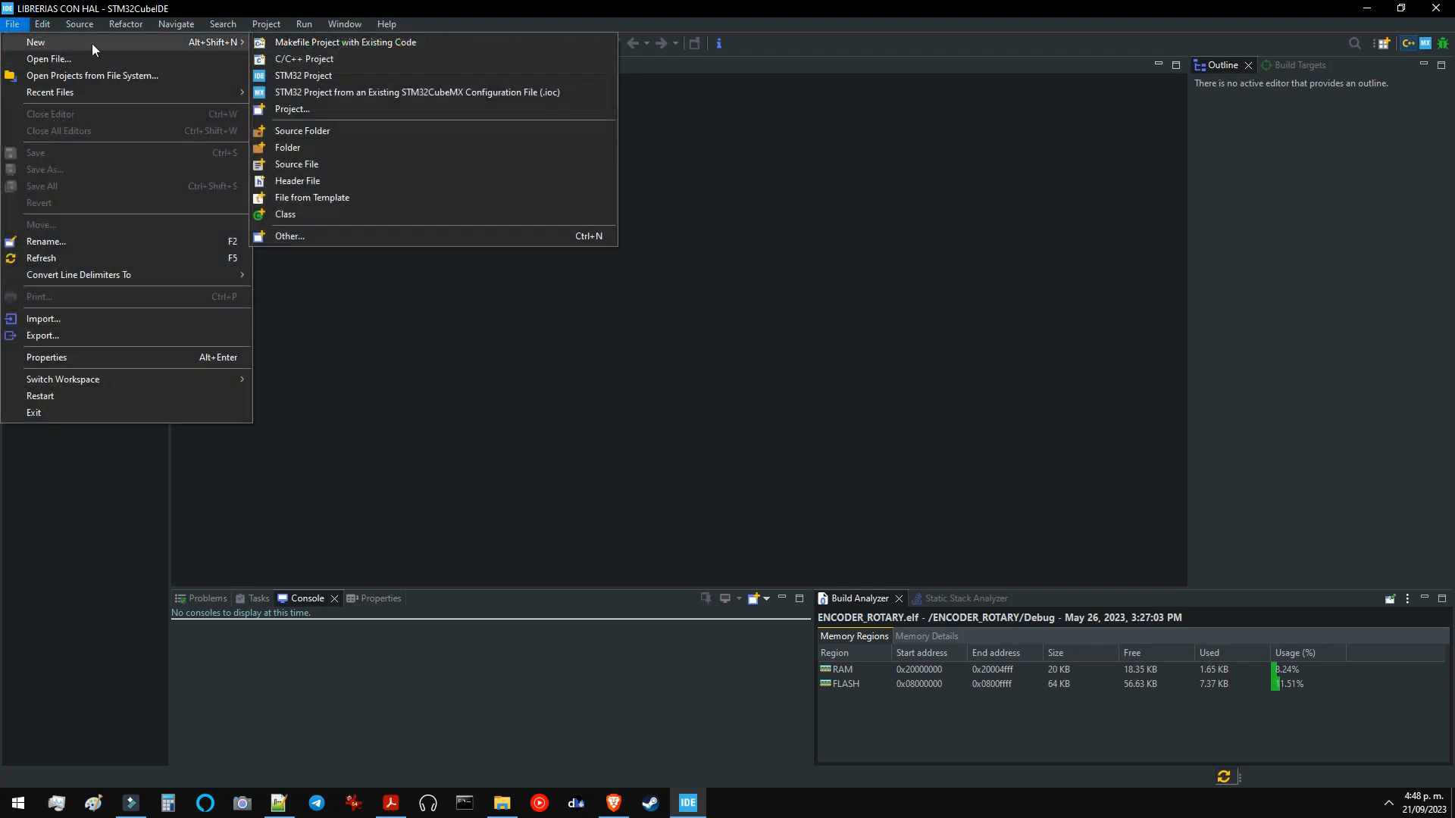
left_click(307, 76)
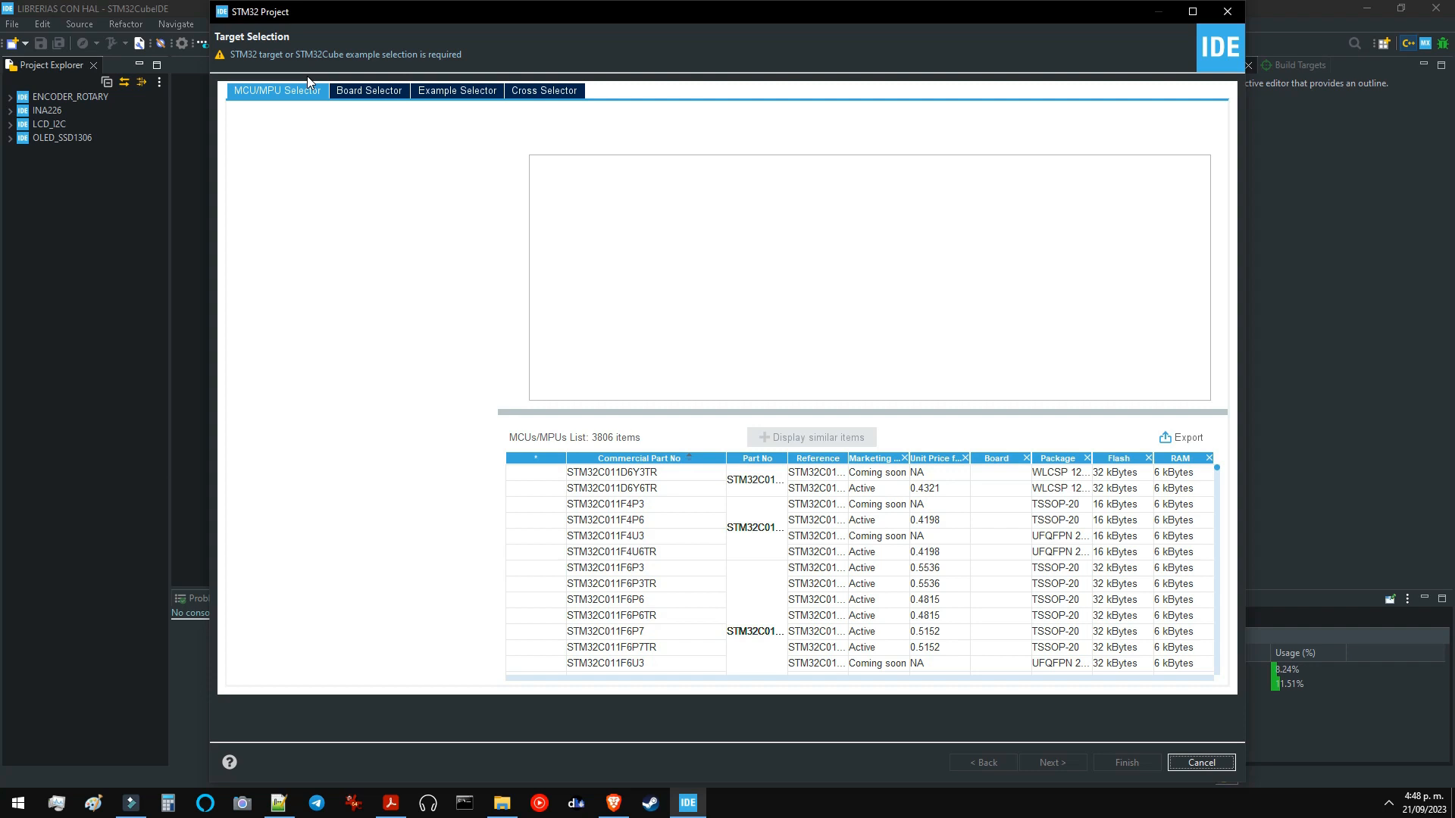
left_click(366, 160)
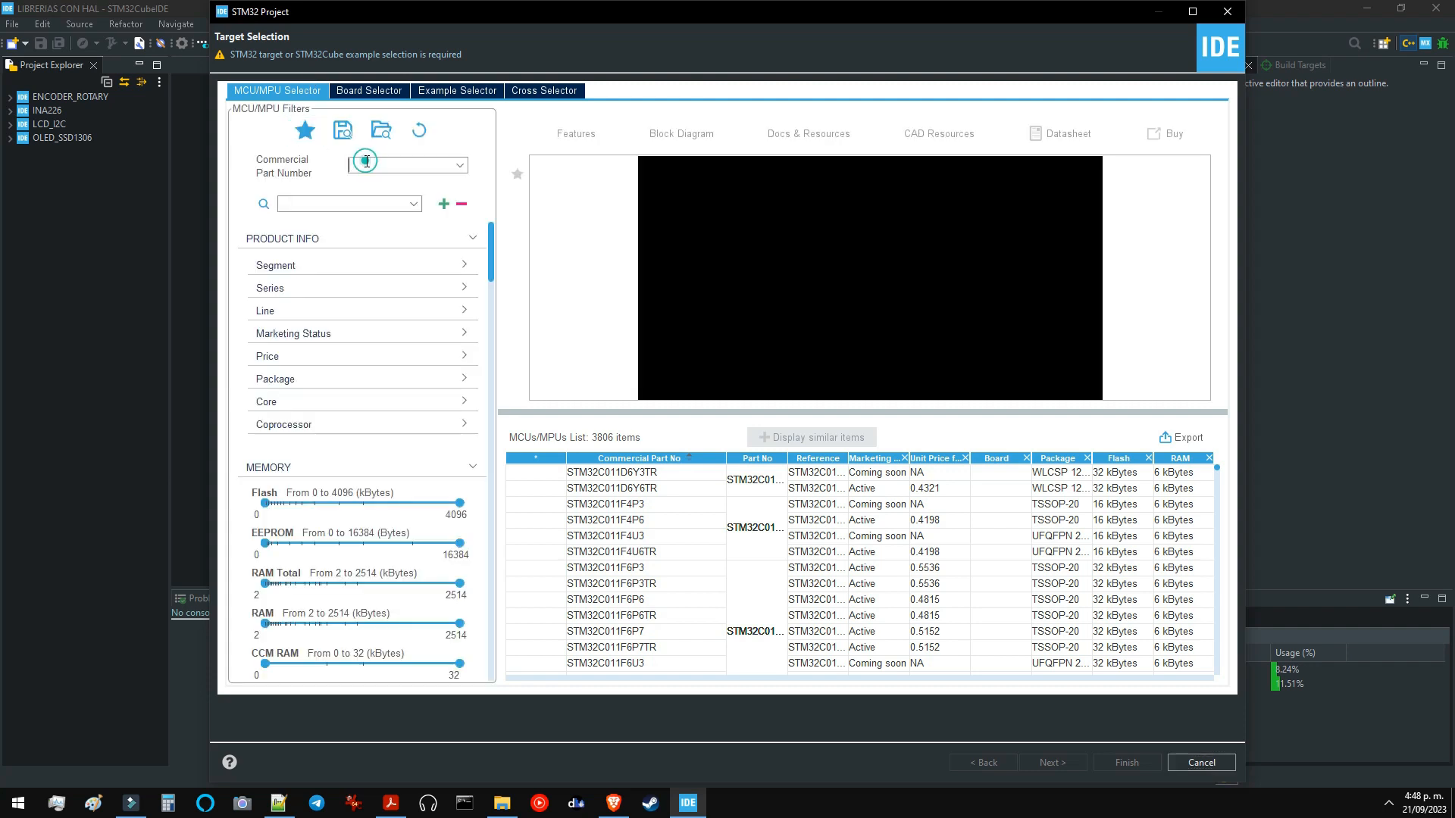
type("stm32f1")
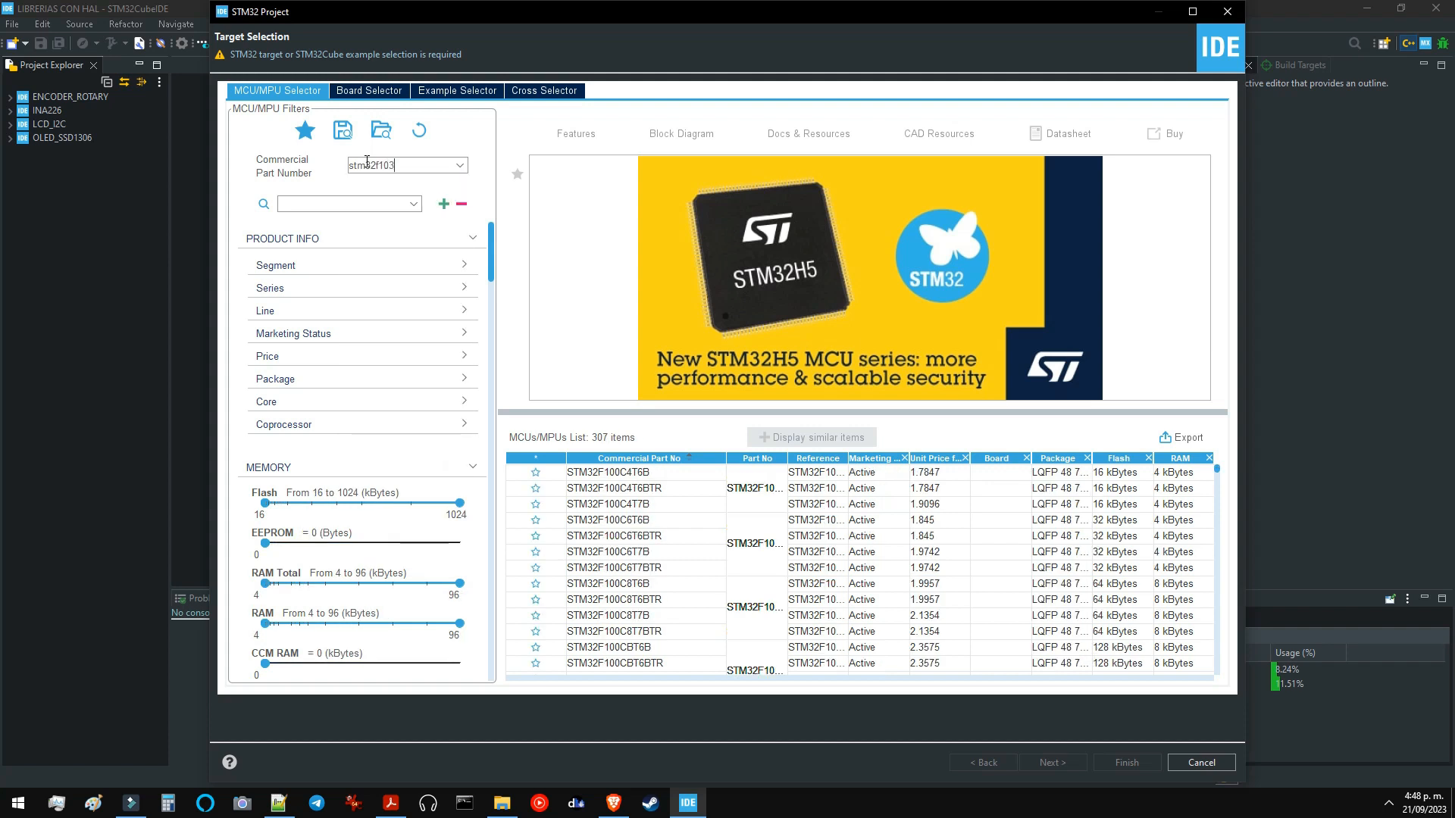
type("03c8t6")
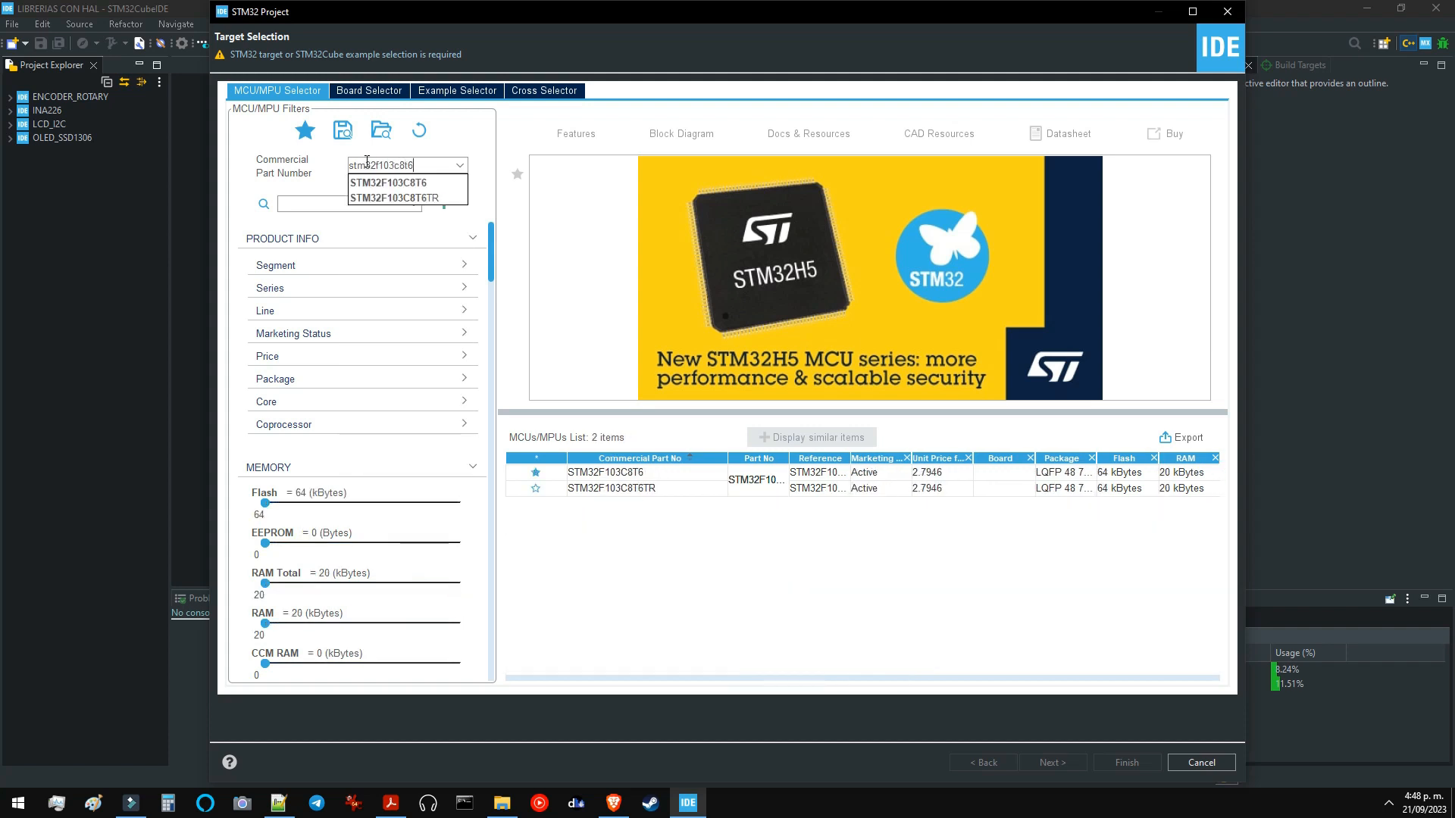
left_click(657, 473)
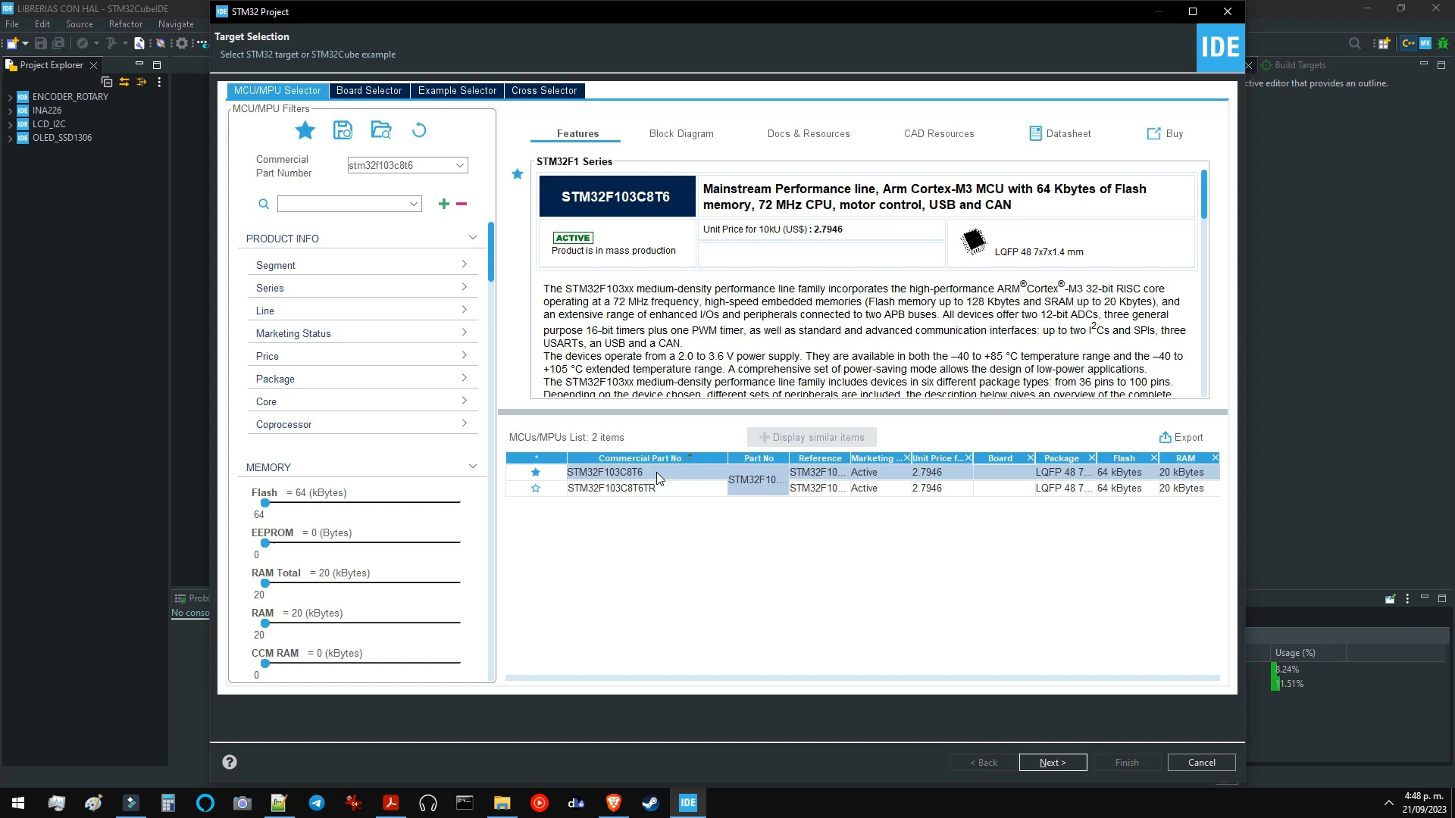
left_click(1050, 765)
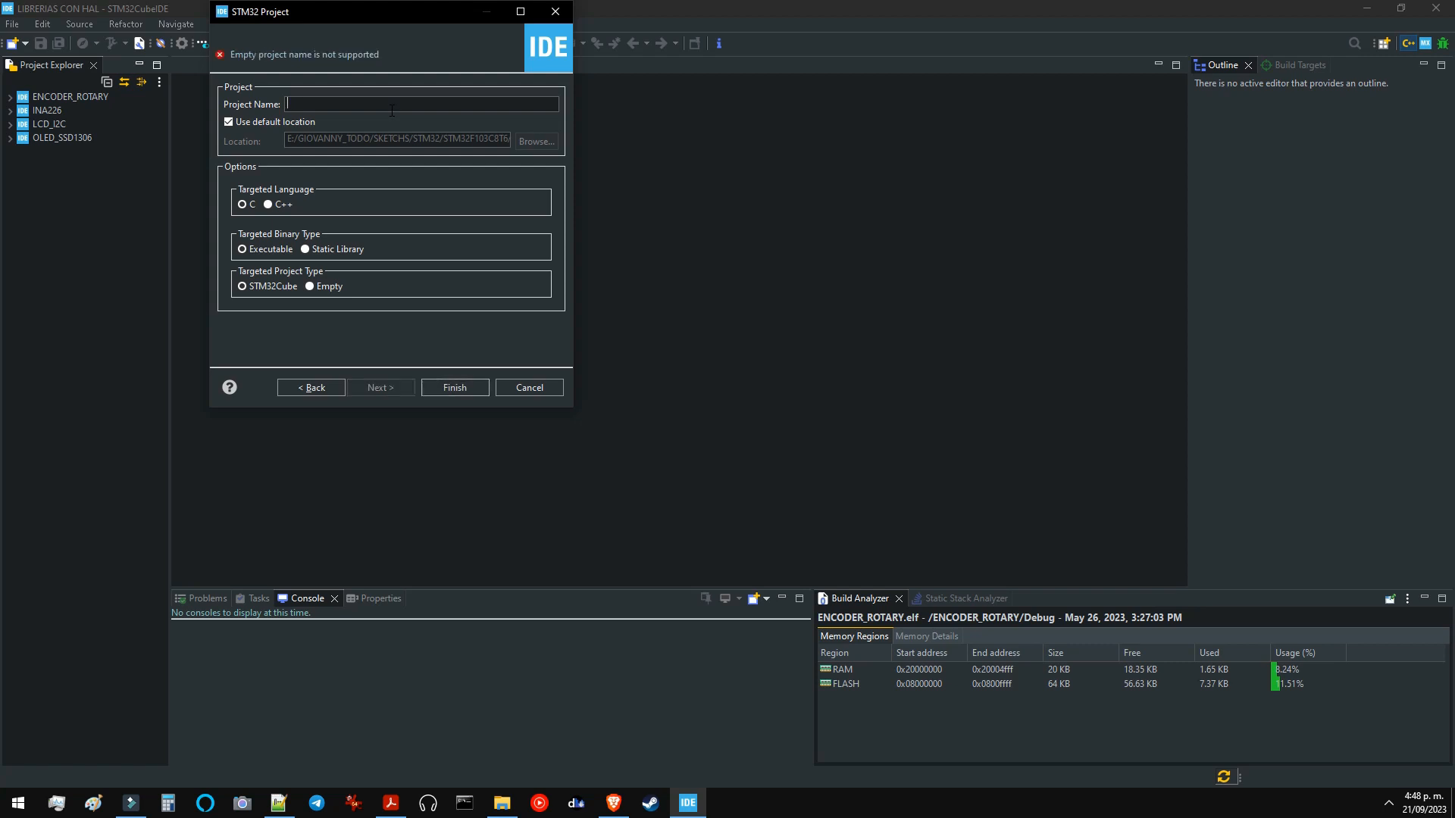
Name the project PRUEBA1 and create it with the default C, Executable and STM32Cube options
type("PRUE")
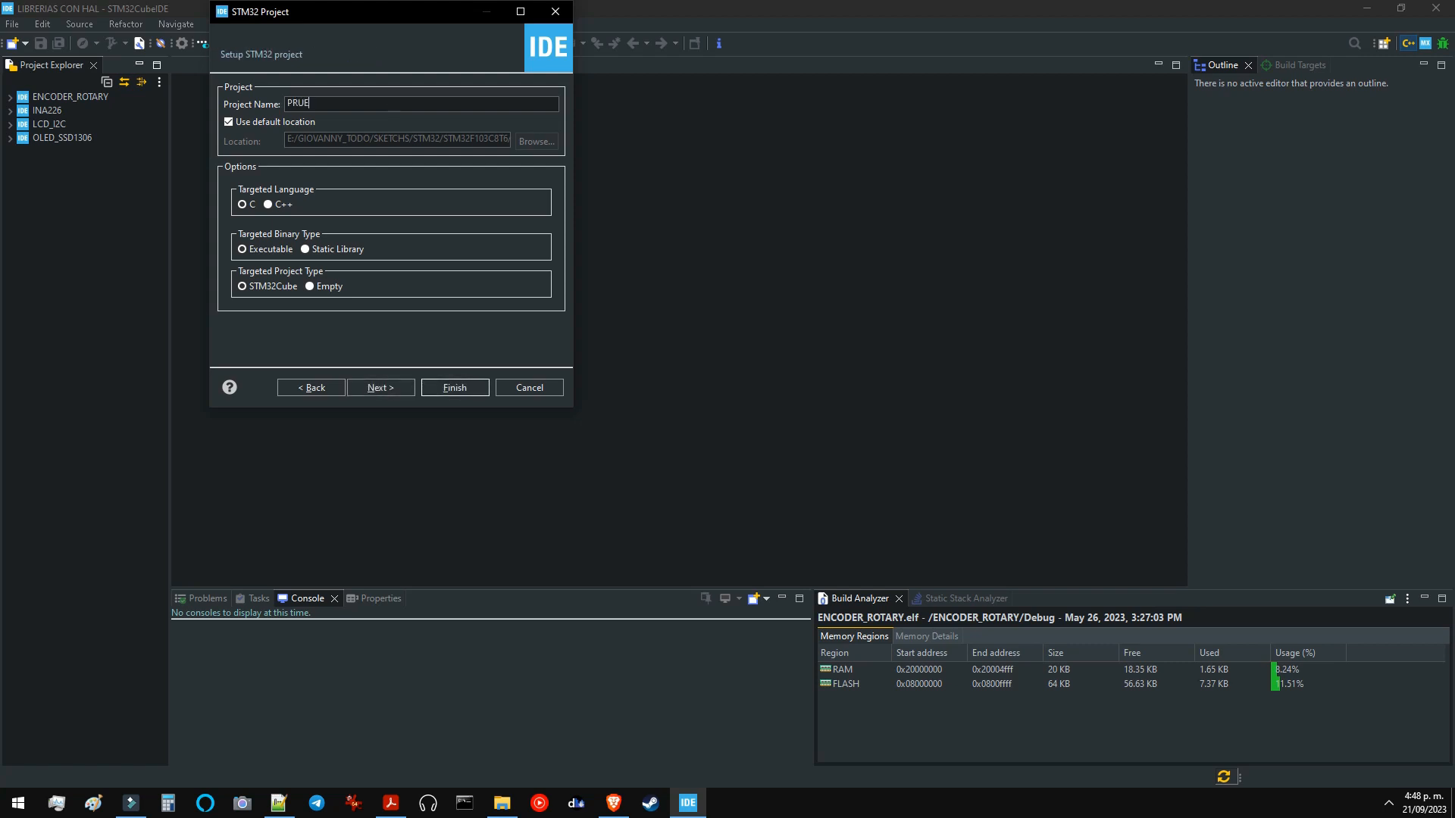
left_click(452, 389)
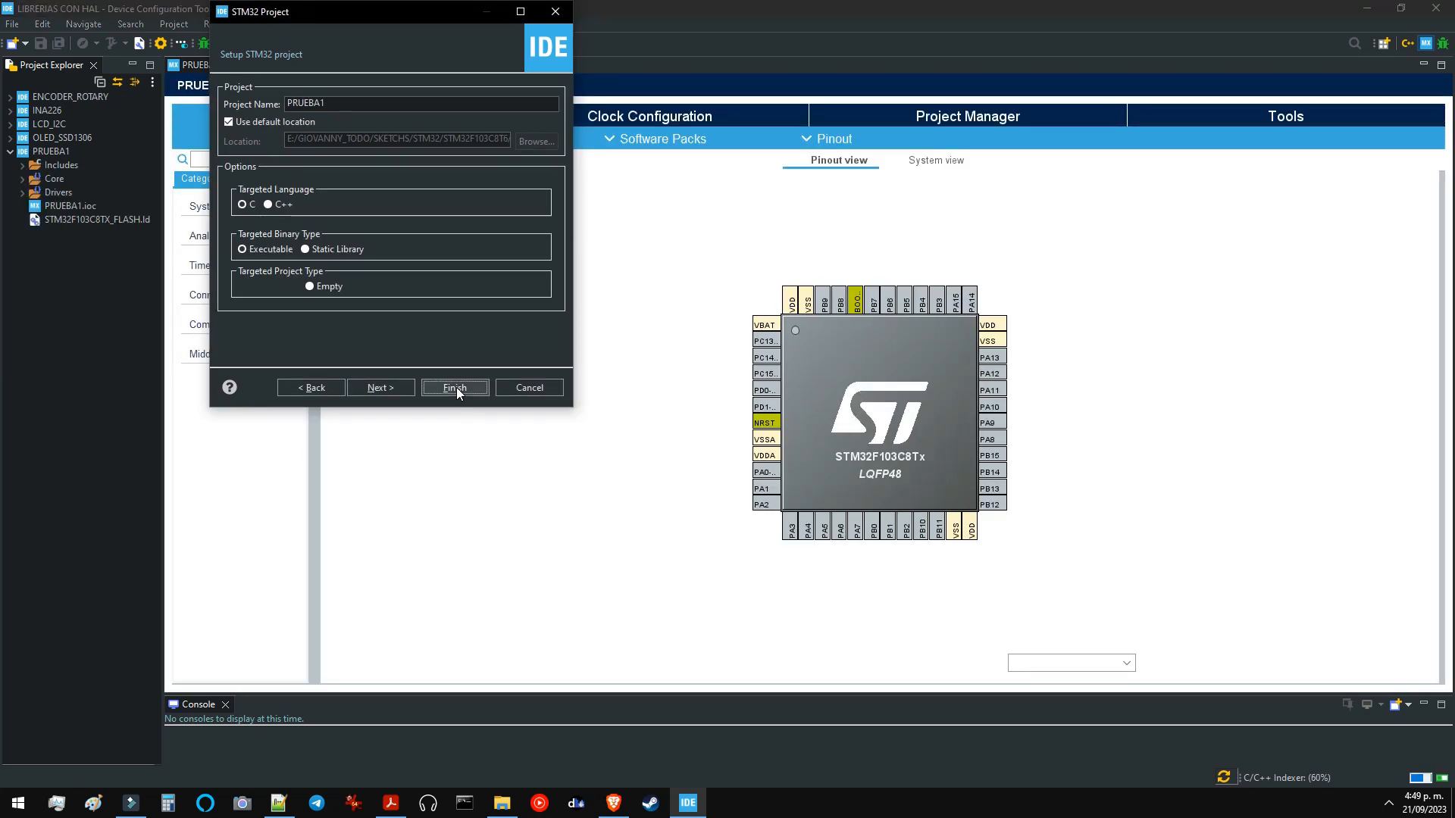
left_click(454, 387)
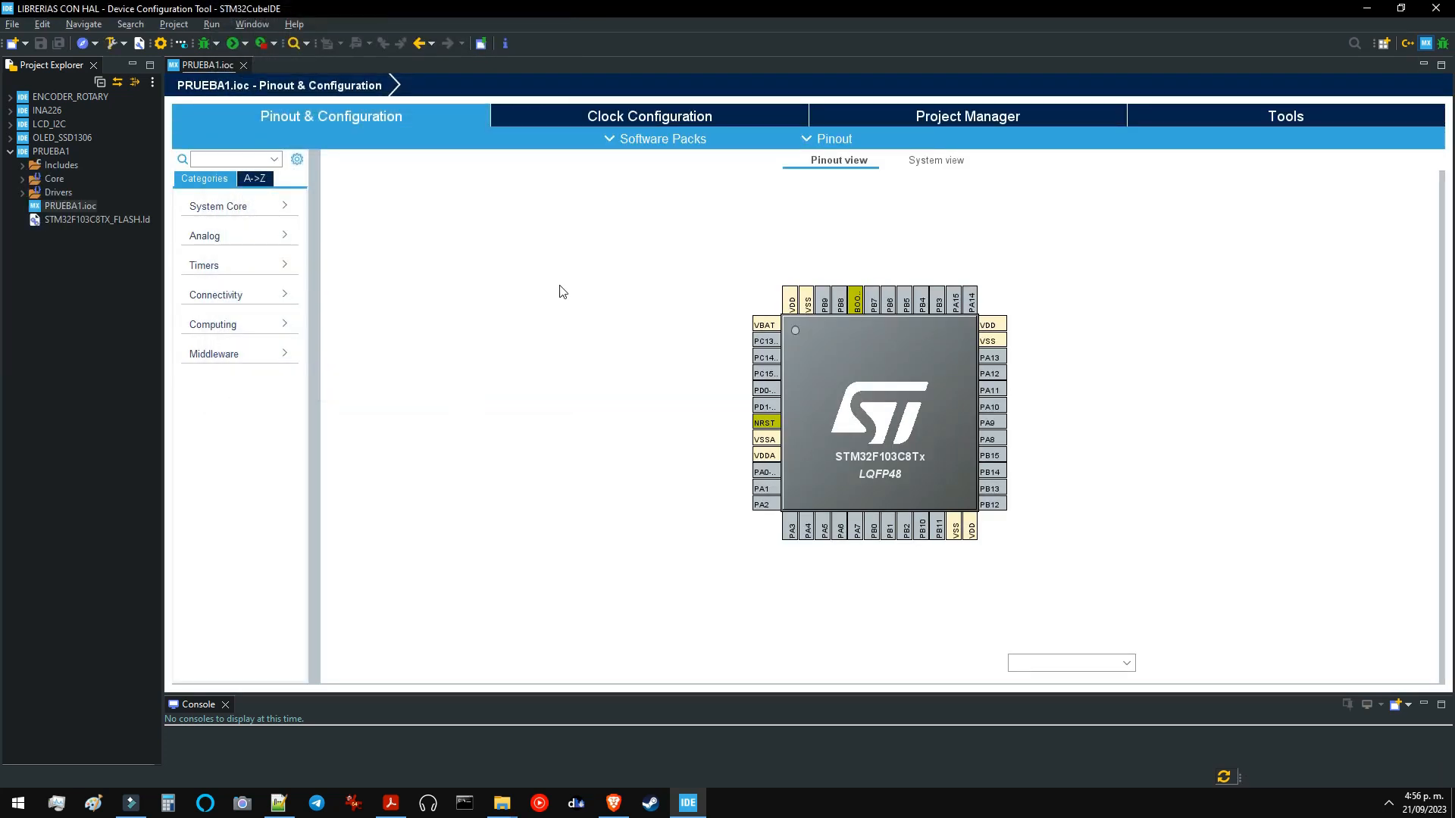
Expand the Core, Inc and Src folders of PRUEBA1, open main.c and look through its generated code
left_click(23, 179)
left_click(35, 193)
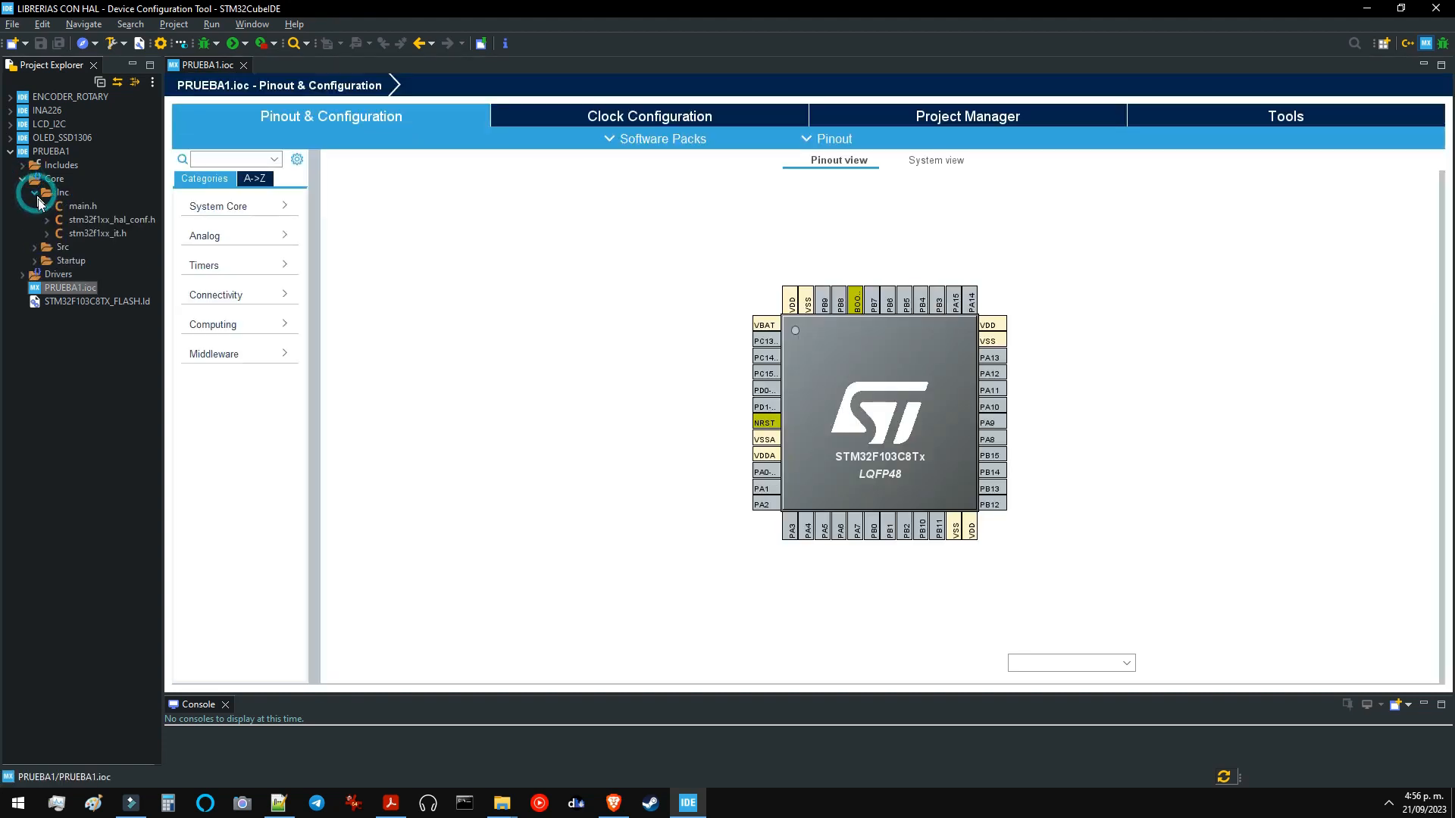
left_click(36, 248)
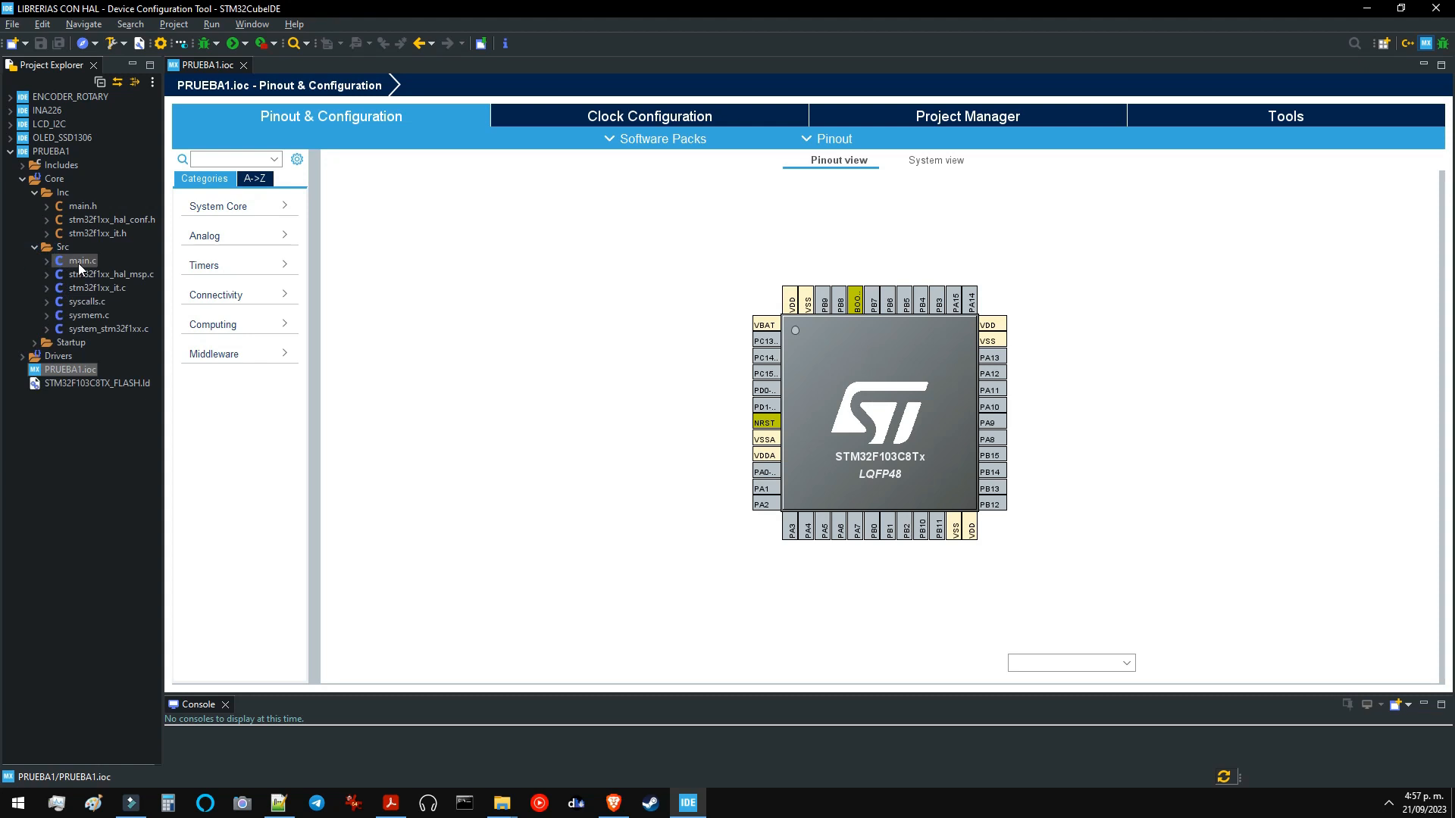
double_click(79, 262)
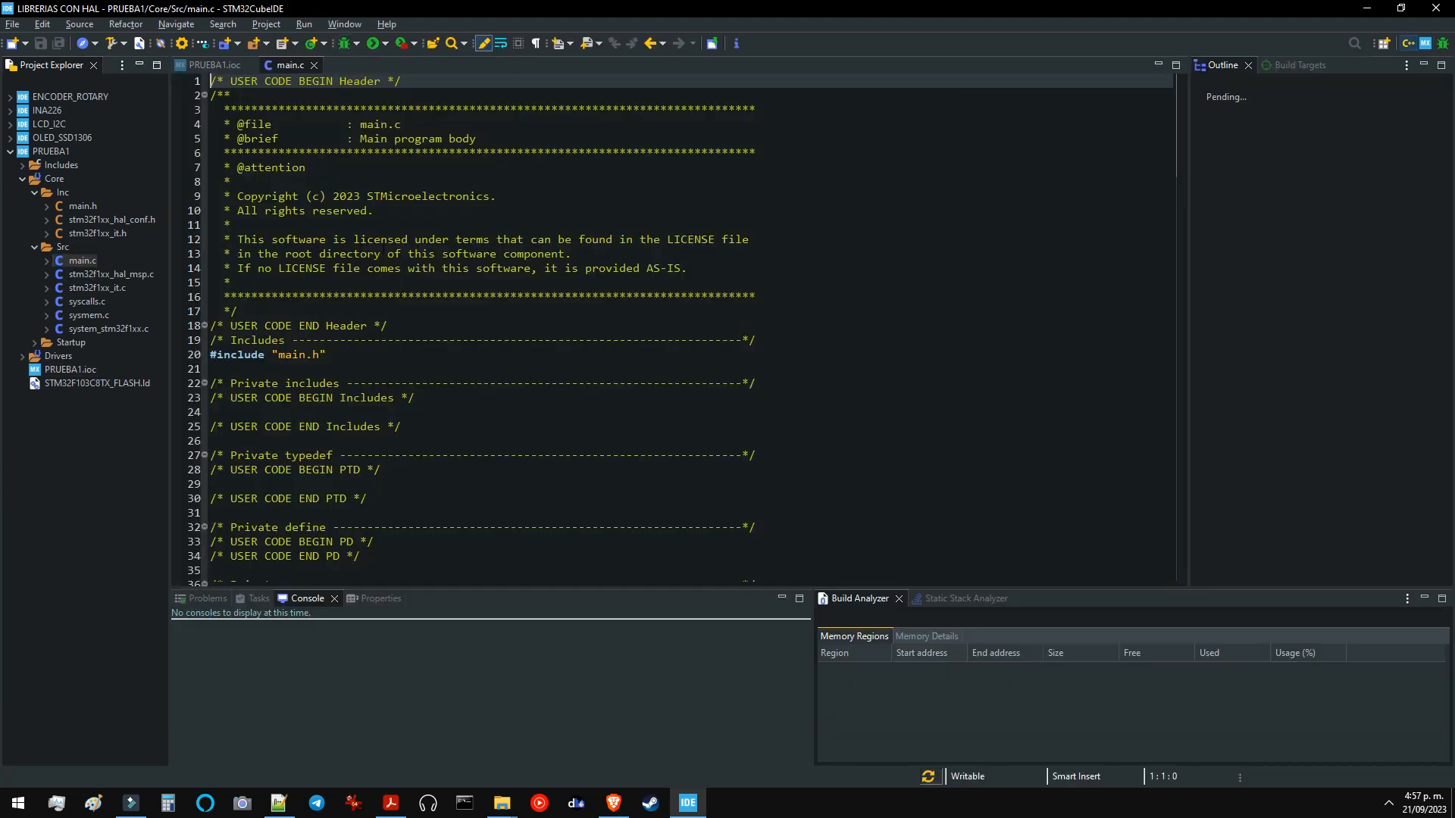
left_click(381, 251)
scroll(381, 251, "down", 14)
scroll(364, 235, "up", 14)
Return to PRUEBA1.ioc, display the SYS settings from the System Core category and widen the category list
left_click(219, 65)
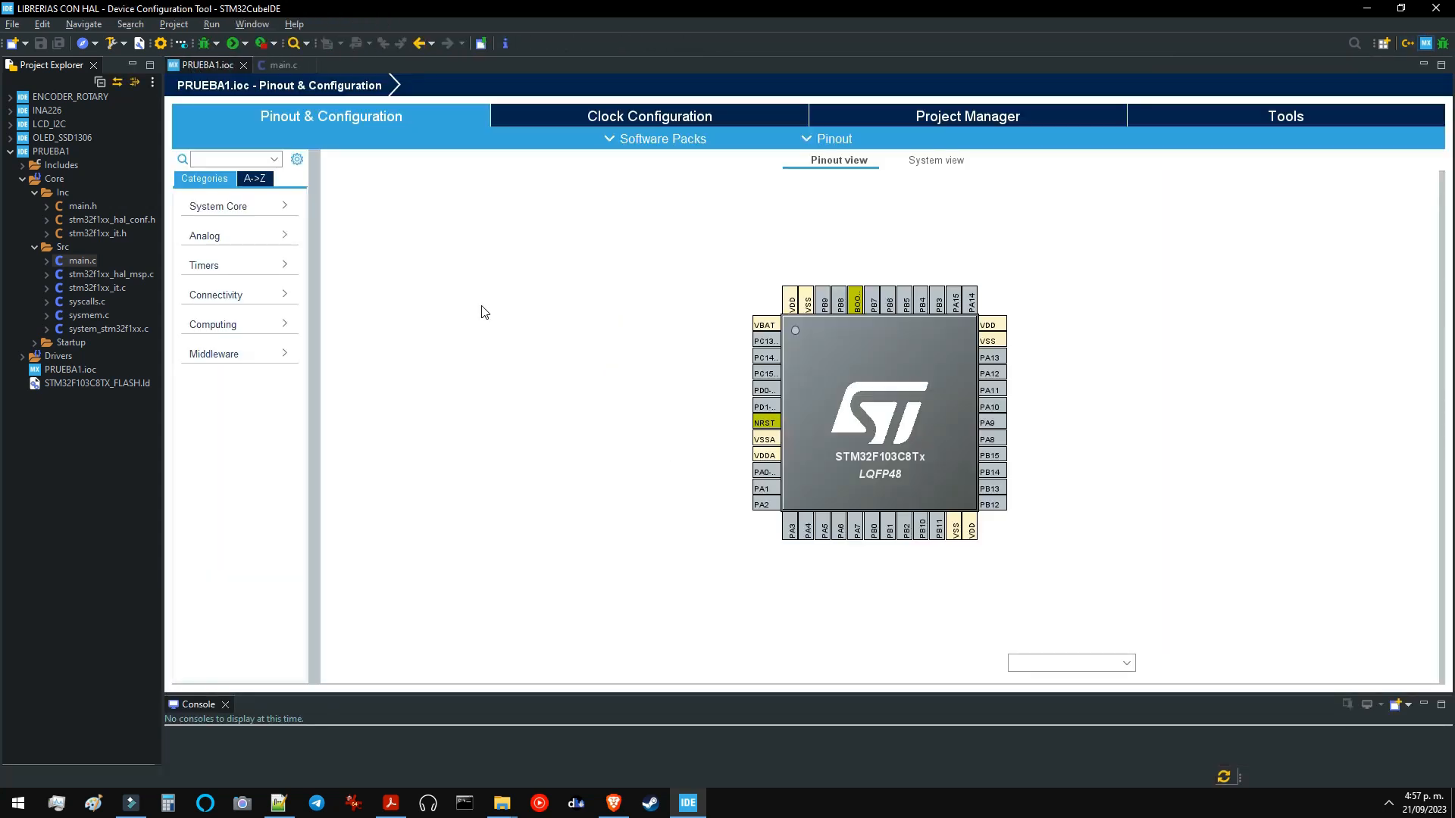
left_click(219, 206)
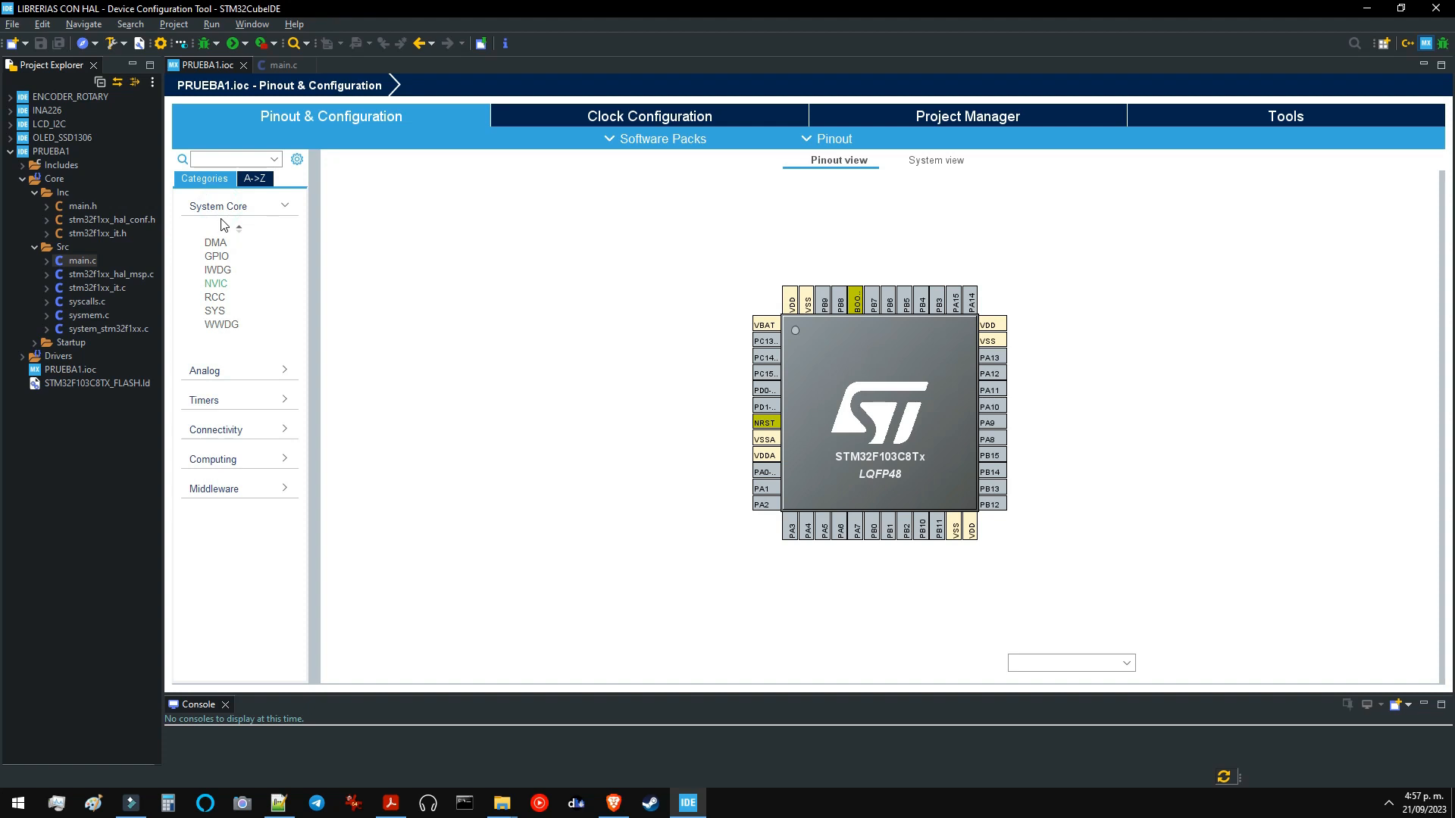
left_click(219, 312)
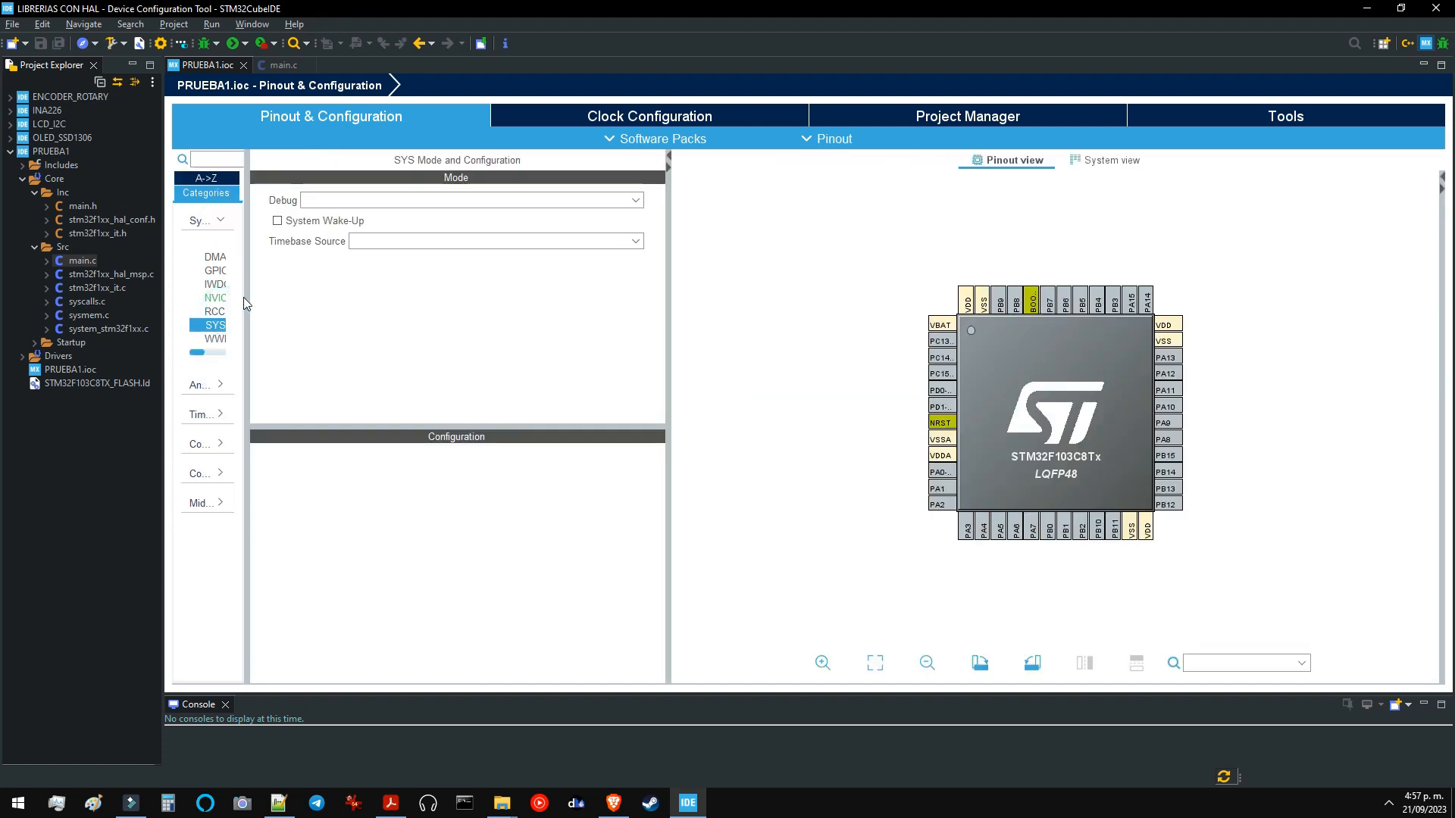
left_click_drag(243, 297, 286, 295)
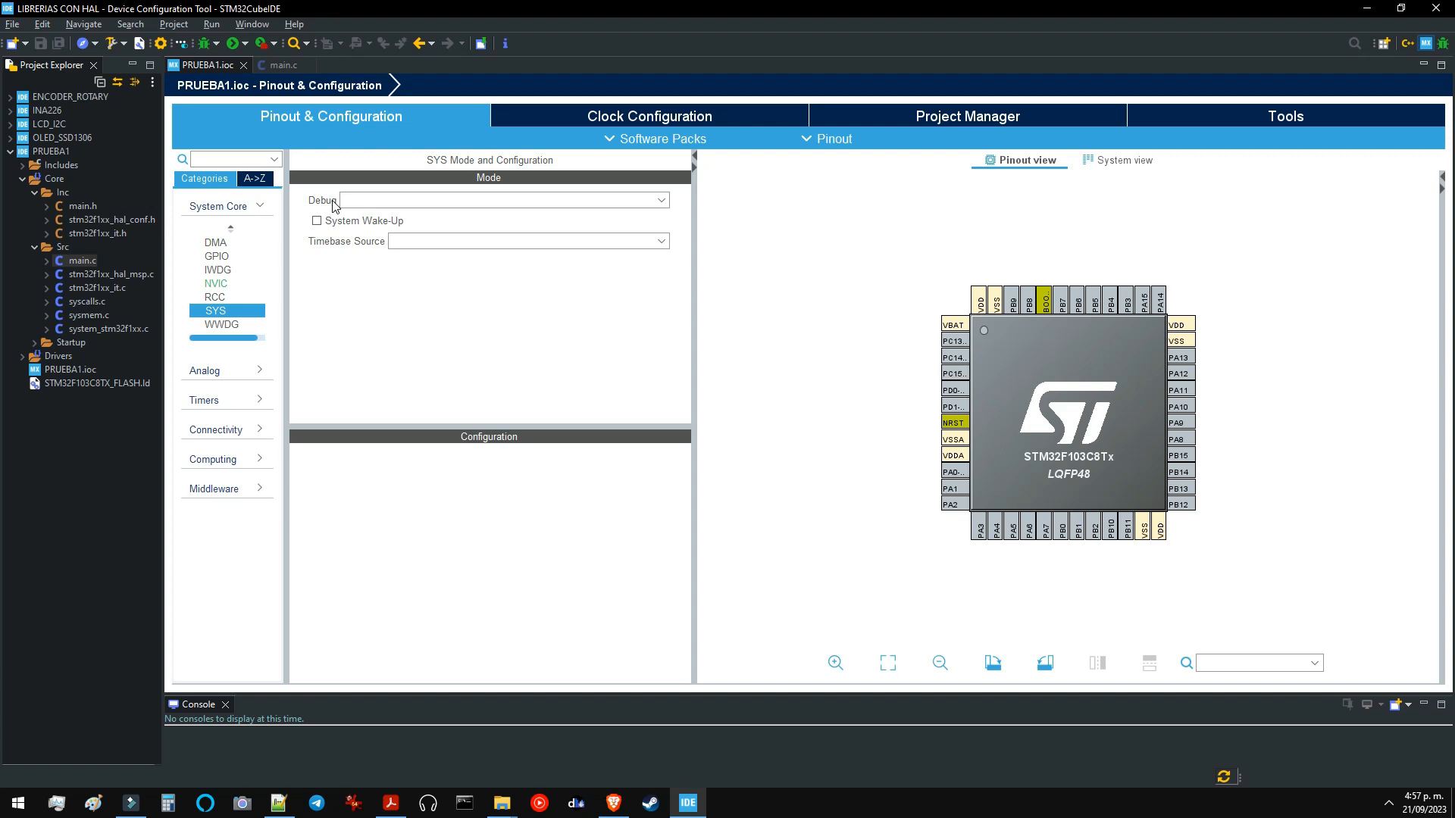
Review the includes, defines and variables sections in main.c
left_click(282, 65)
scroll(431, 356, "down", 9)
scroll(280, 124, "up", 4)
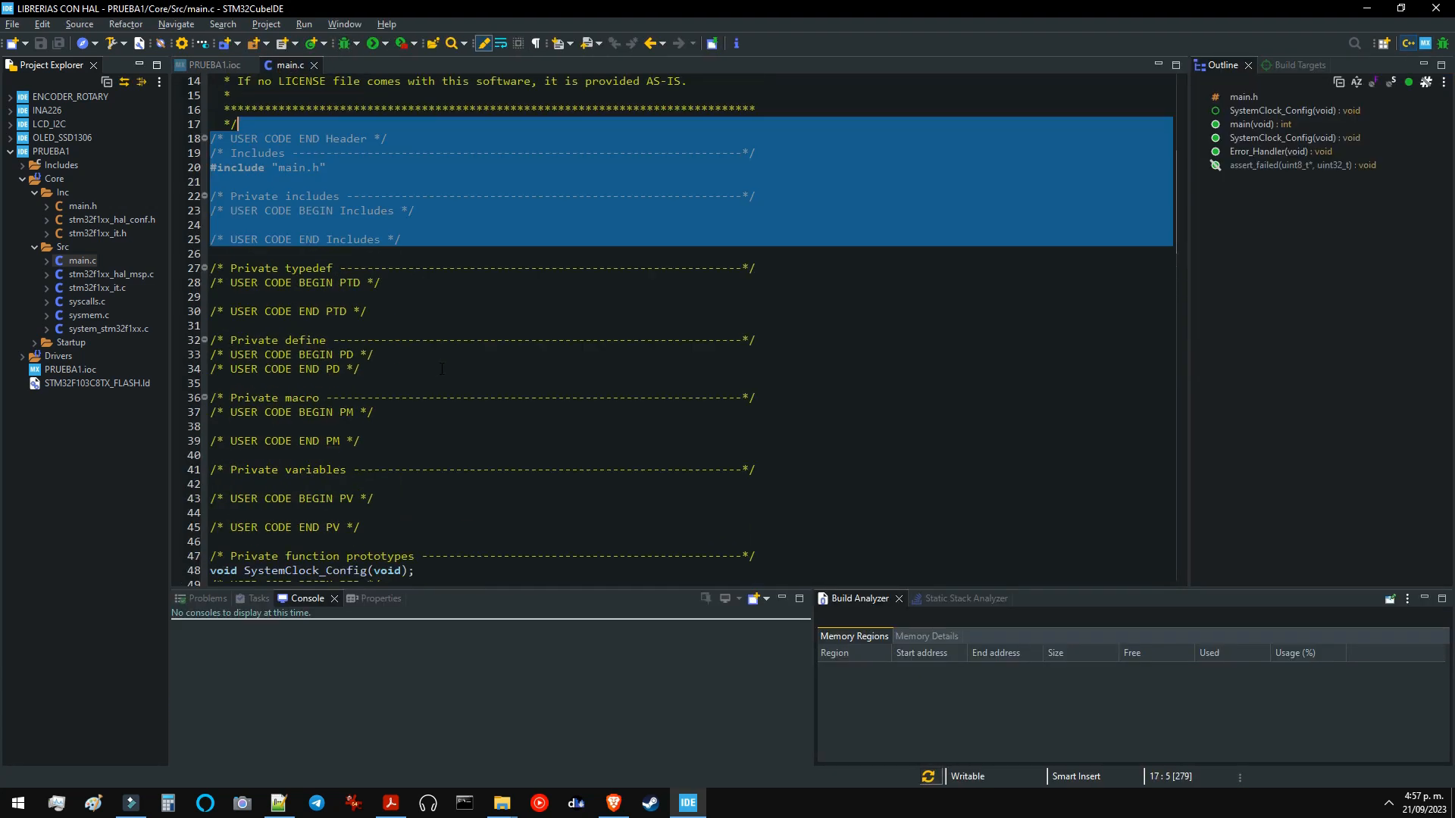
In PRUEBA1.ioc, set the I2C1 connectivity peripheral's mode to I2C
left_click(214, 65)
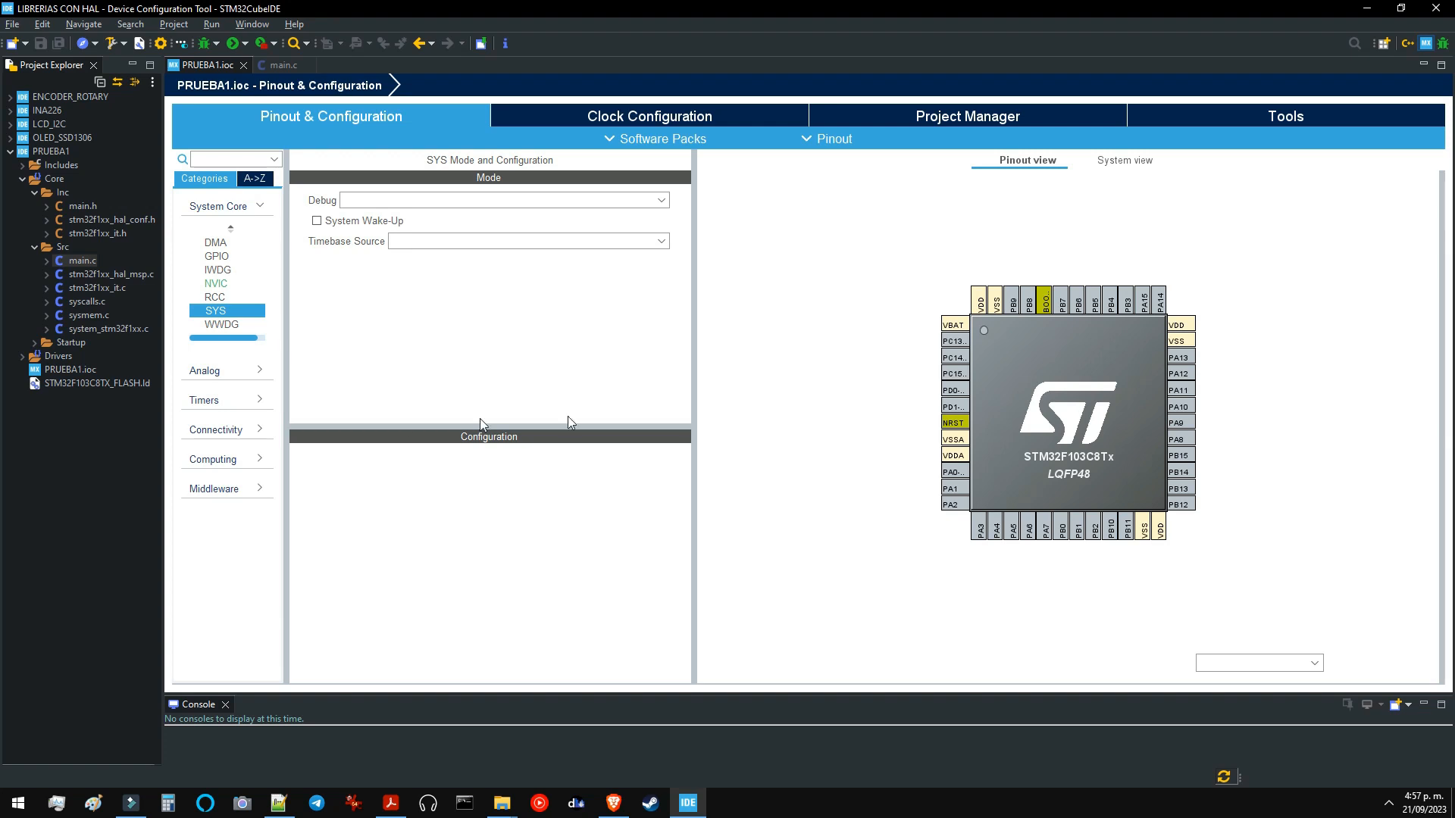
left_click(227, 430)
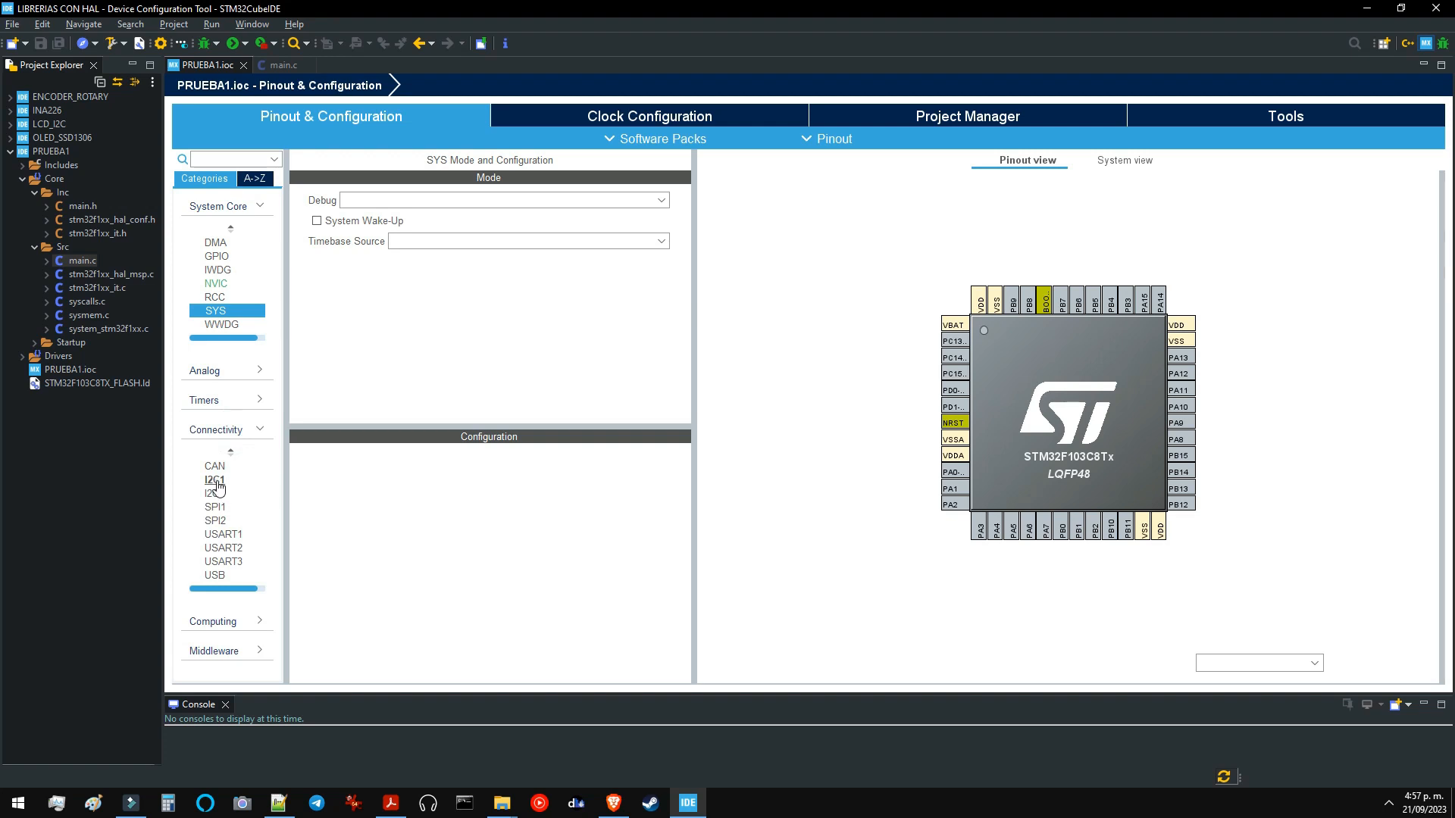
left_click(220, 480)
left_click(396, 203)
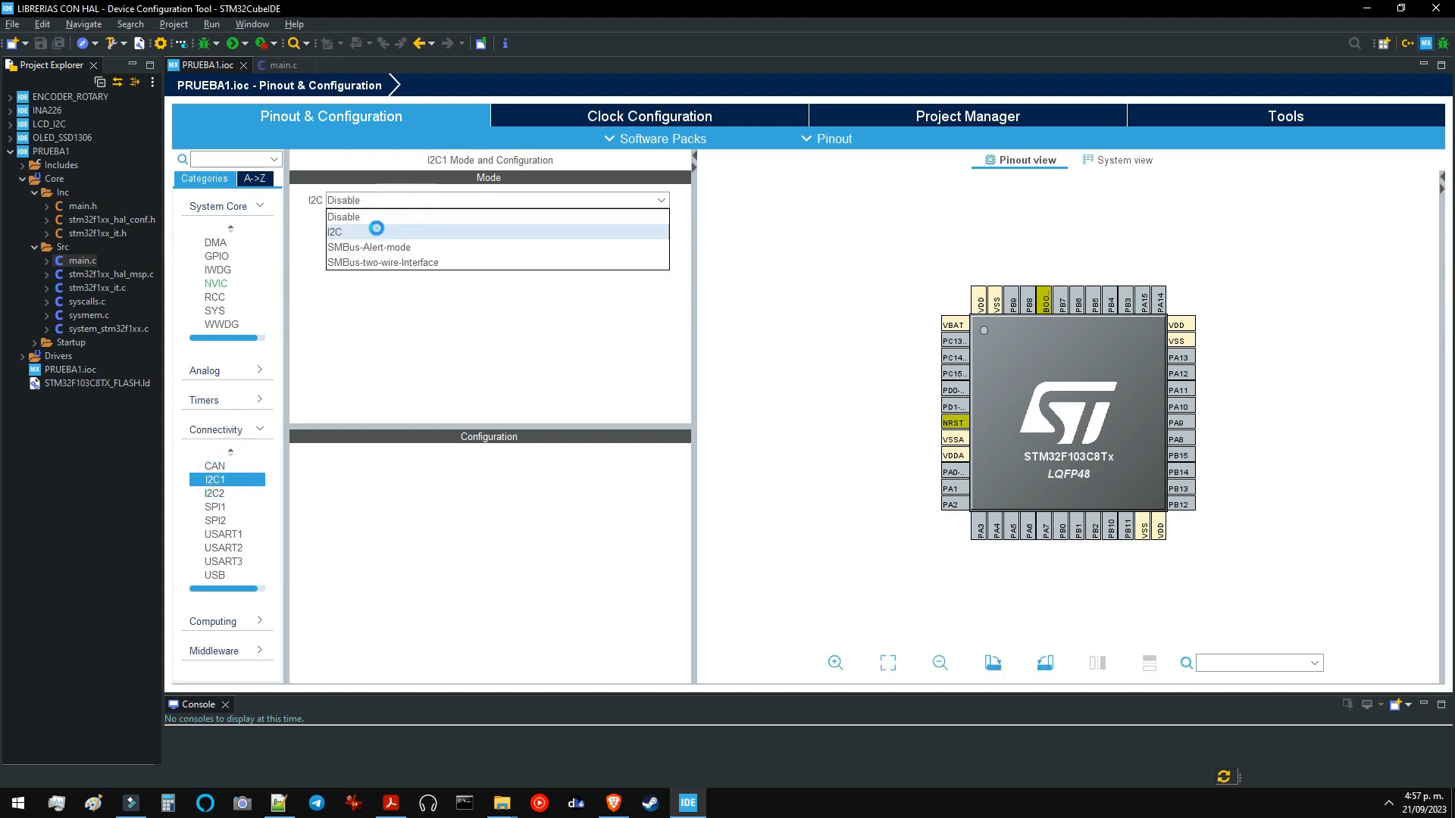
left_click(384, 232)
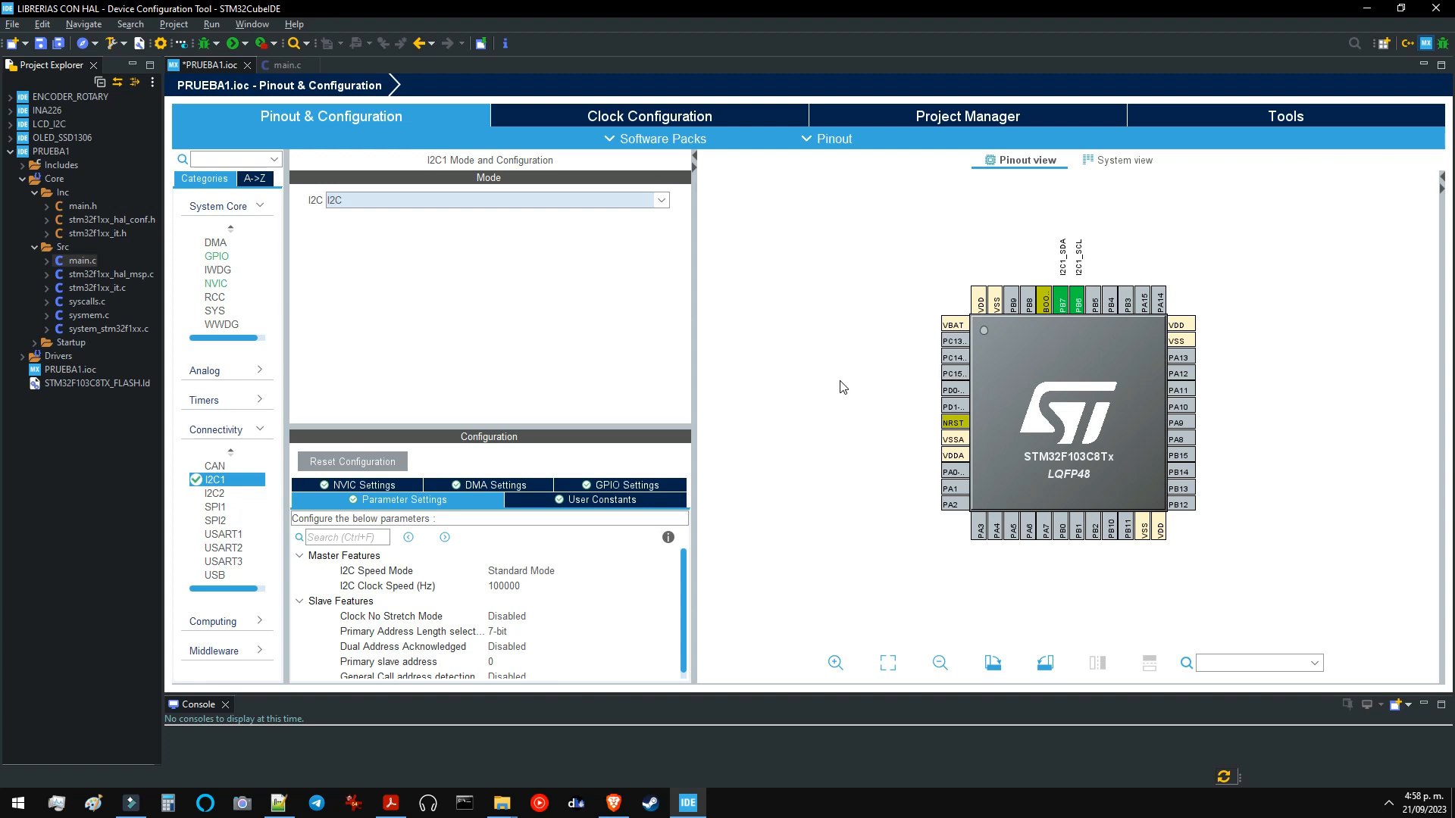
Set the SYS debug mode to Serial Wire
left_click(215, 311)
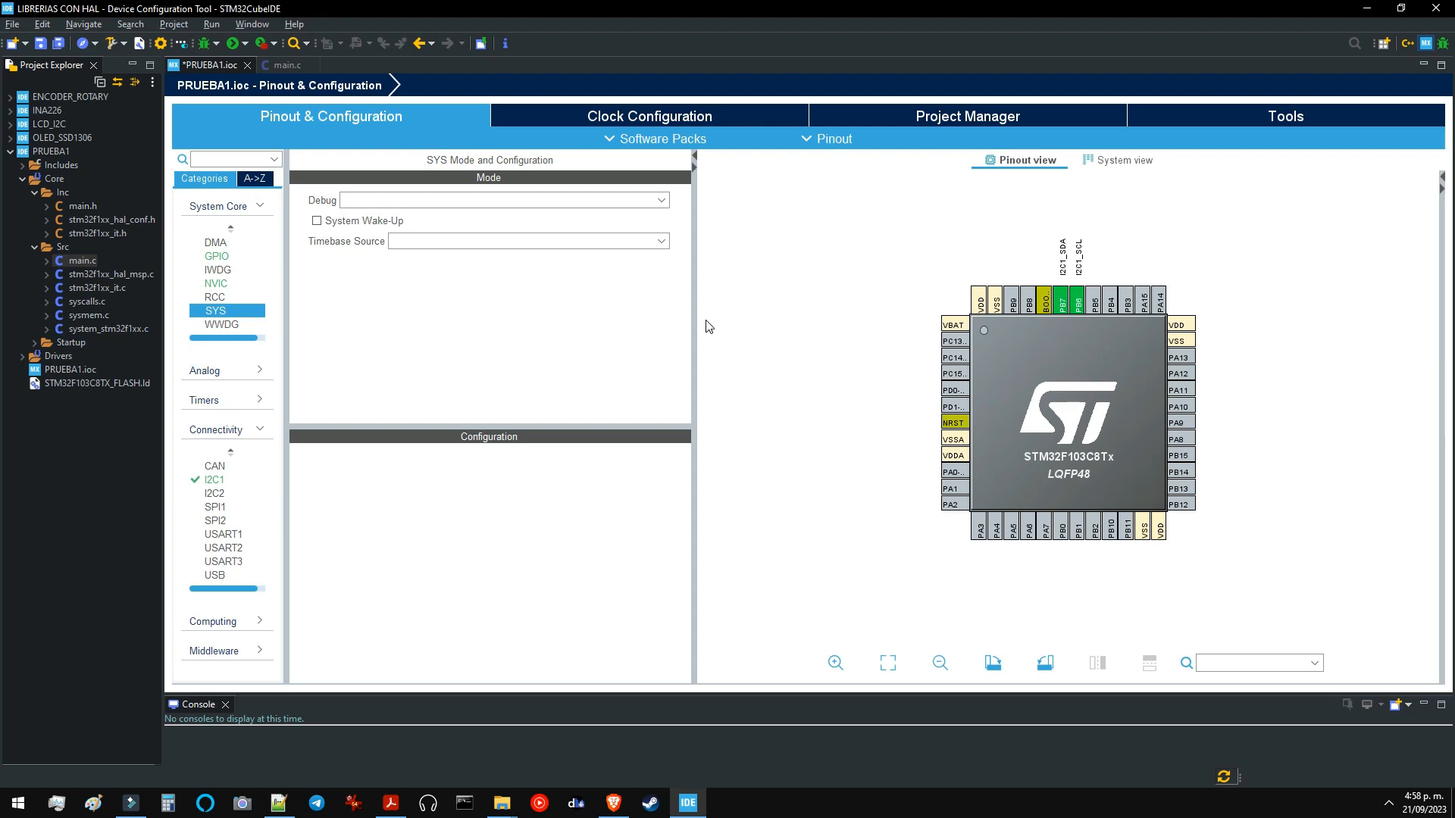
left_click(623, 201)
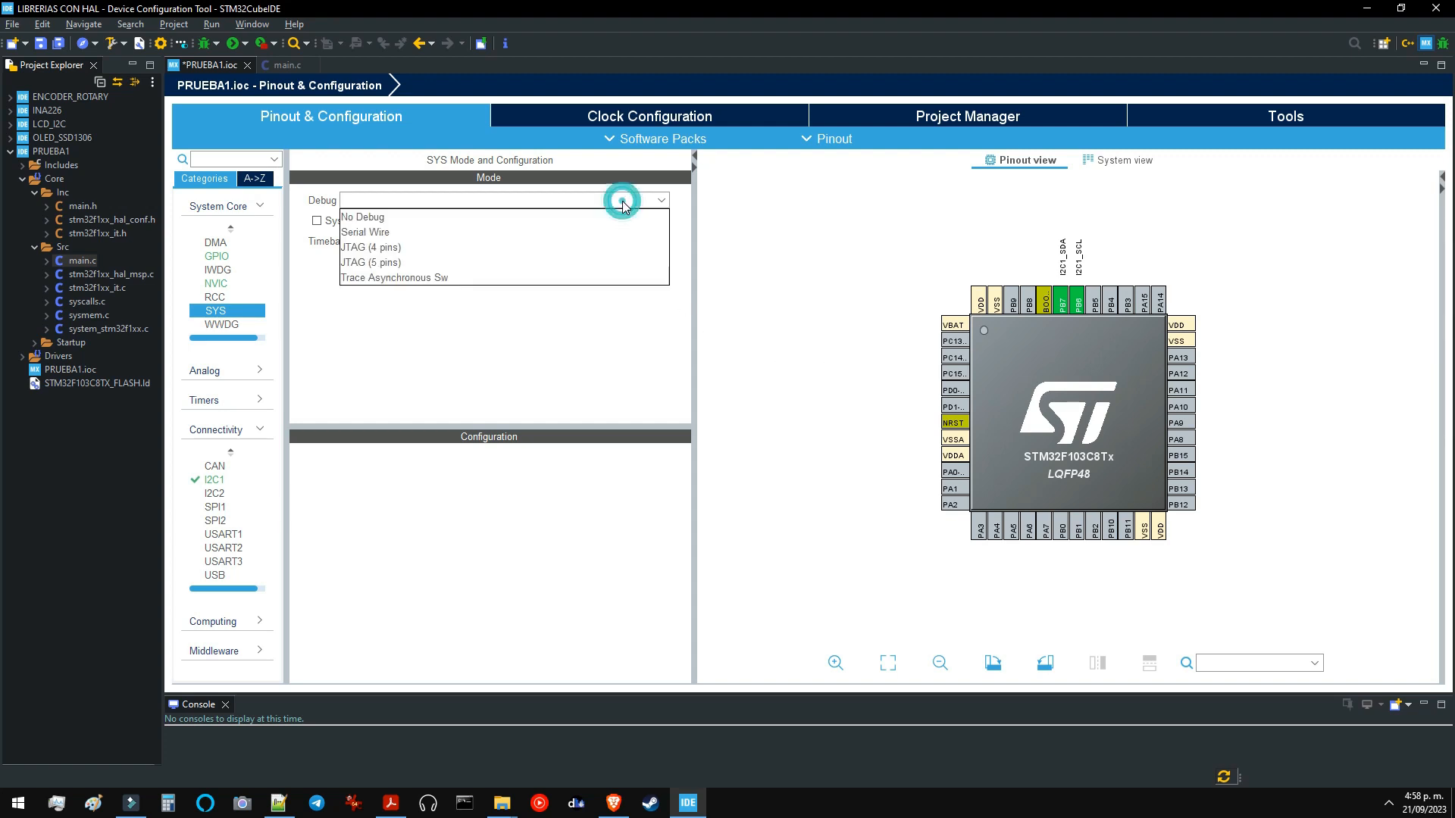
left_click(383, 235)
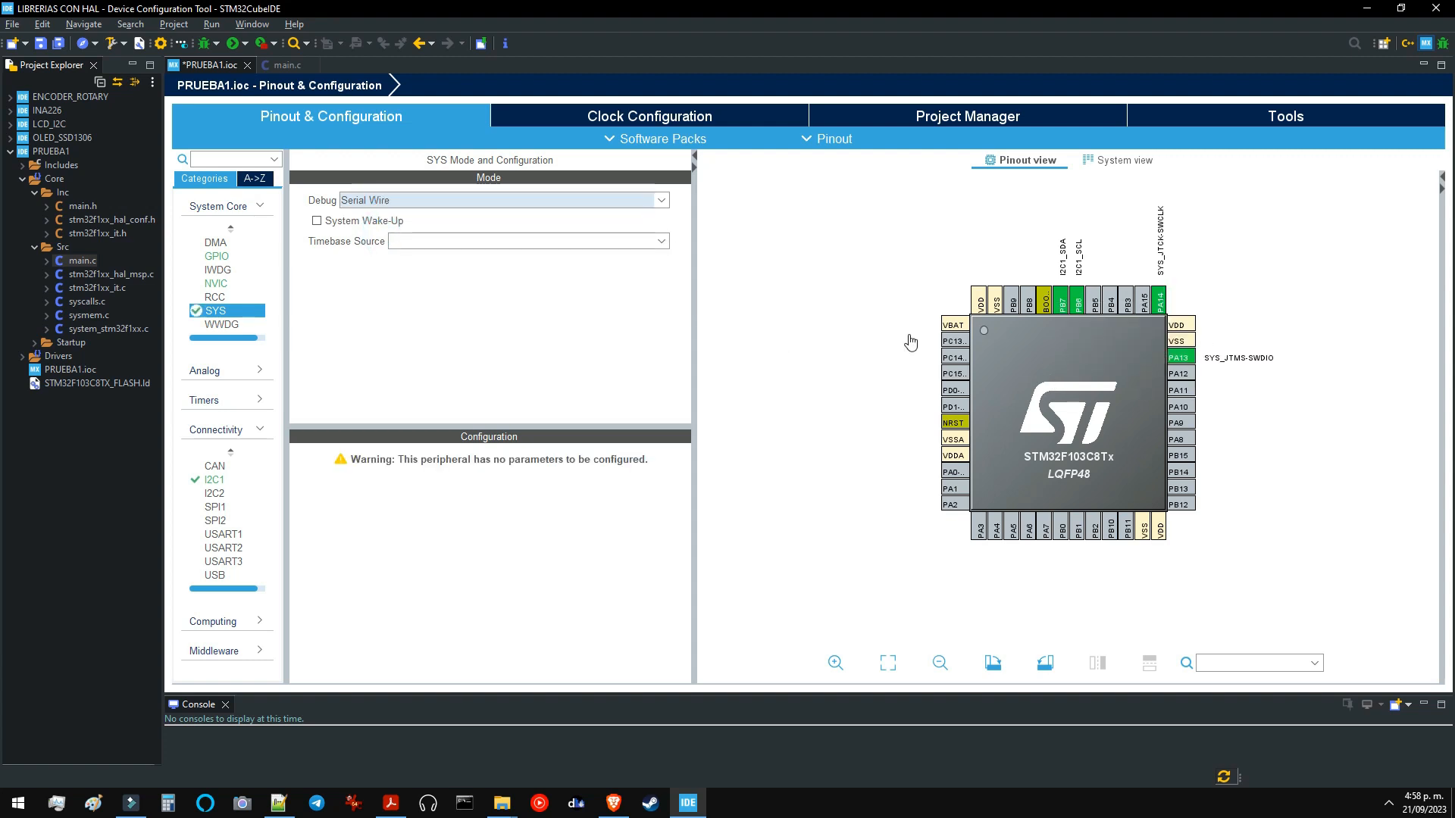
Try JTAG (4 pins) as the SYS debug mode and set it back to Serial Wire
left_click(468, 204)
left_click(409, 248)
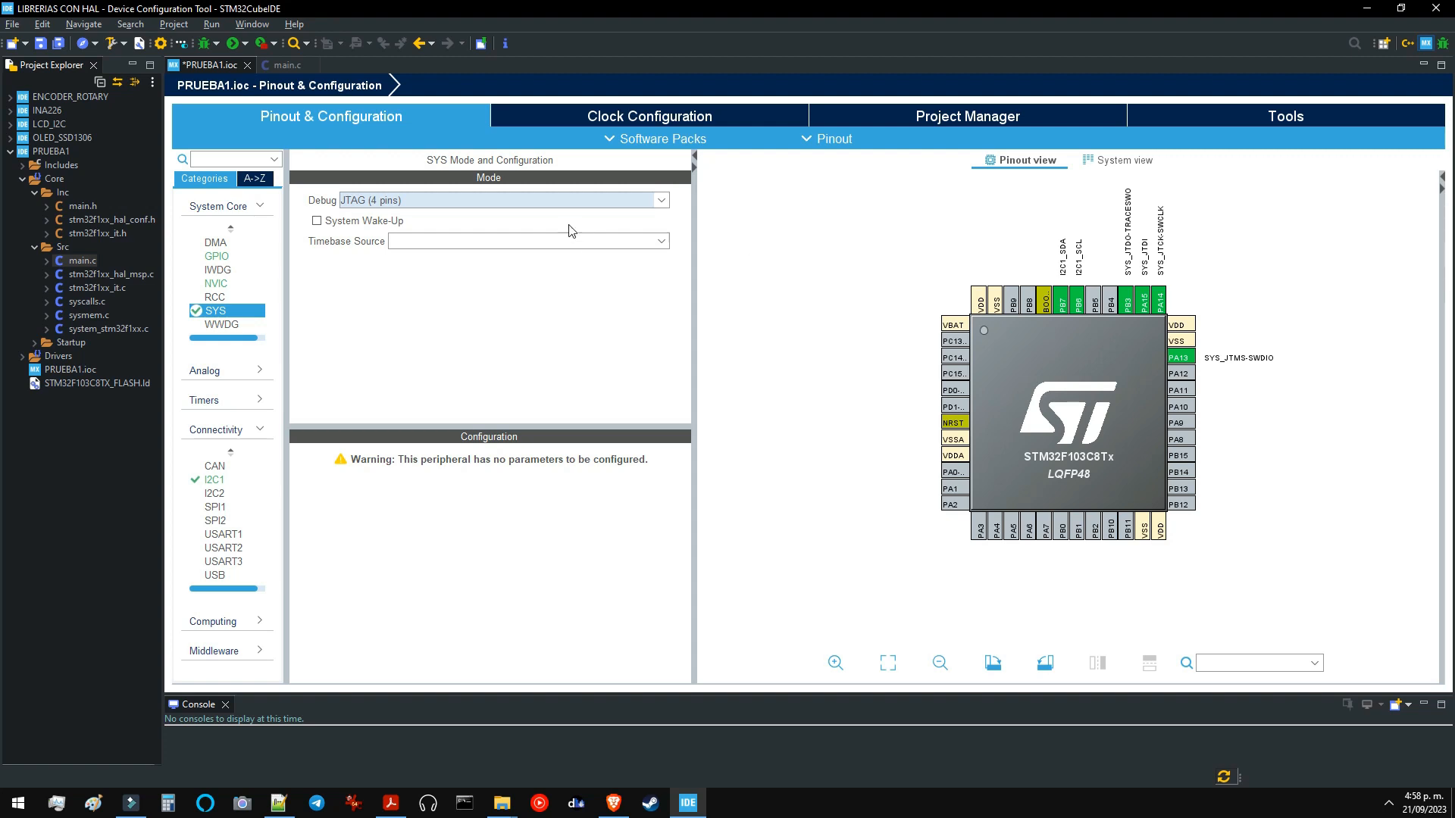
left_click(484, 200)
left_click(400, 233)
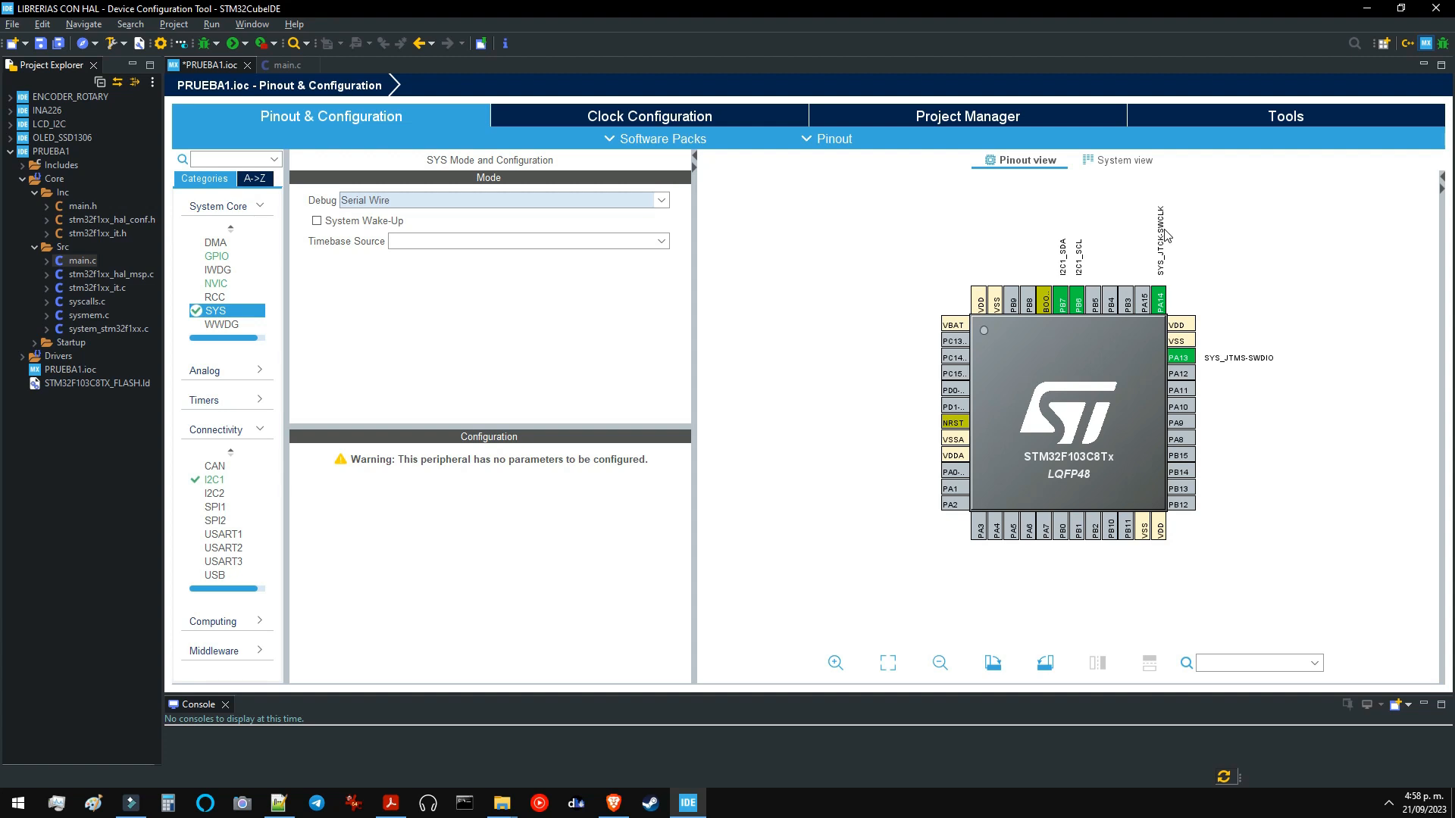
Switch to the Brave browser and view the "programador st link v2" image results
key("alt+Tab")
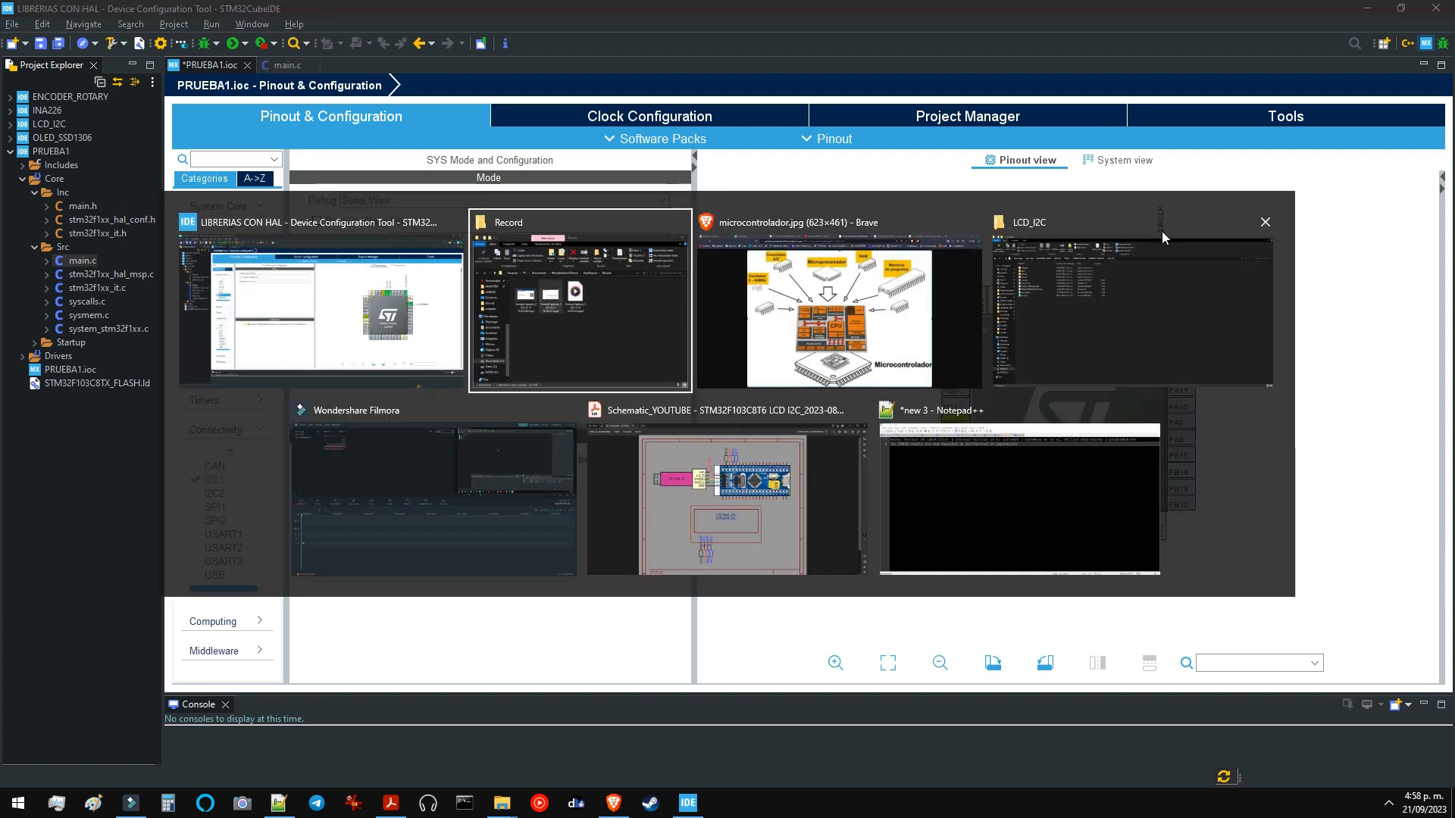
left_click(858, 324)
left_click(985, 11)
left_click(1160, 10)
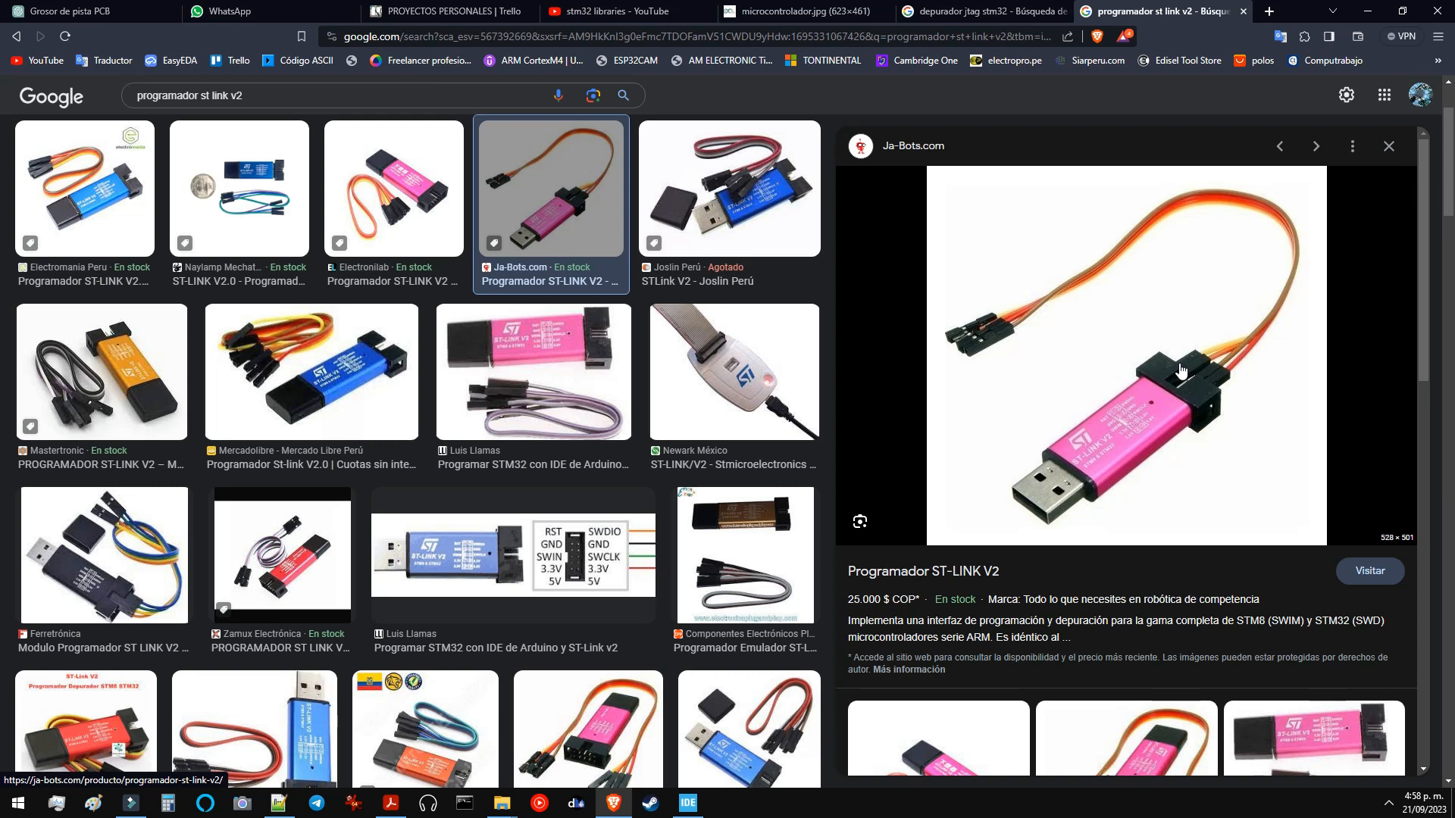
Switch back to STM32CubeIDE and set the SYS debug mode to JTAG (5 pins)
key("alt+Tab")
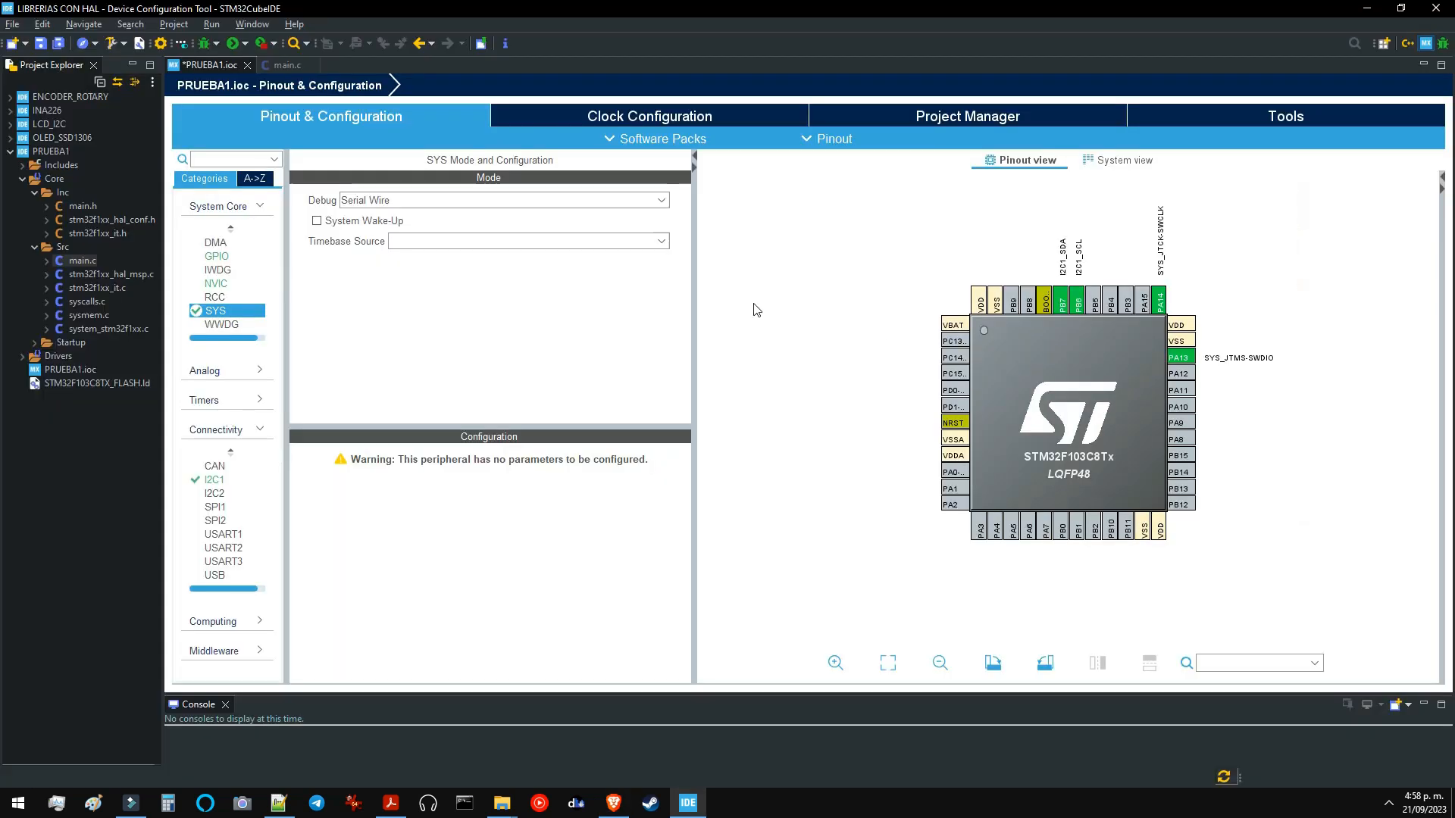
left_click(500, 200)
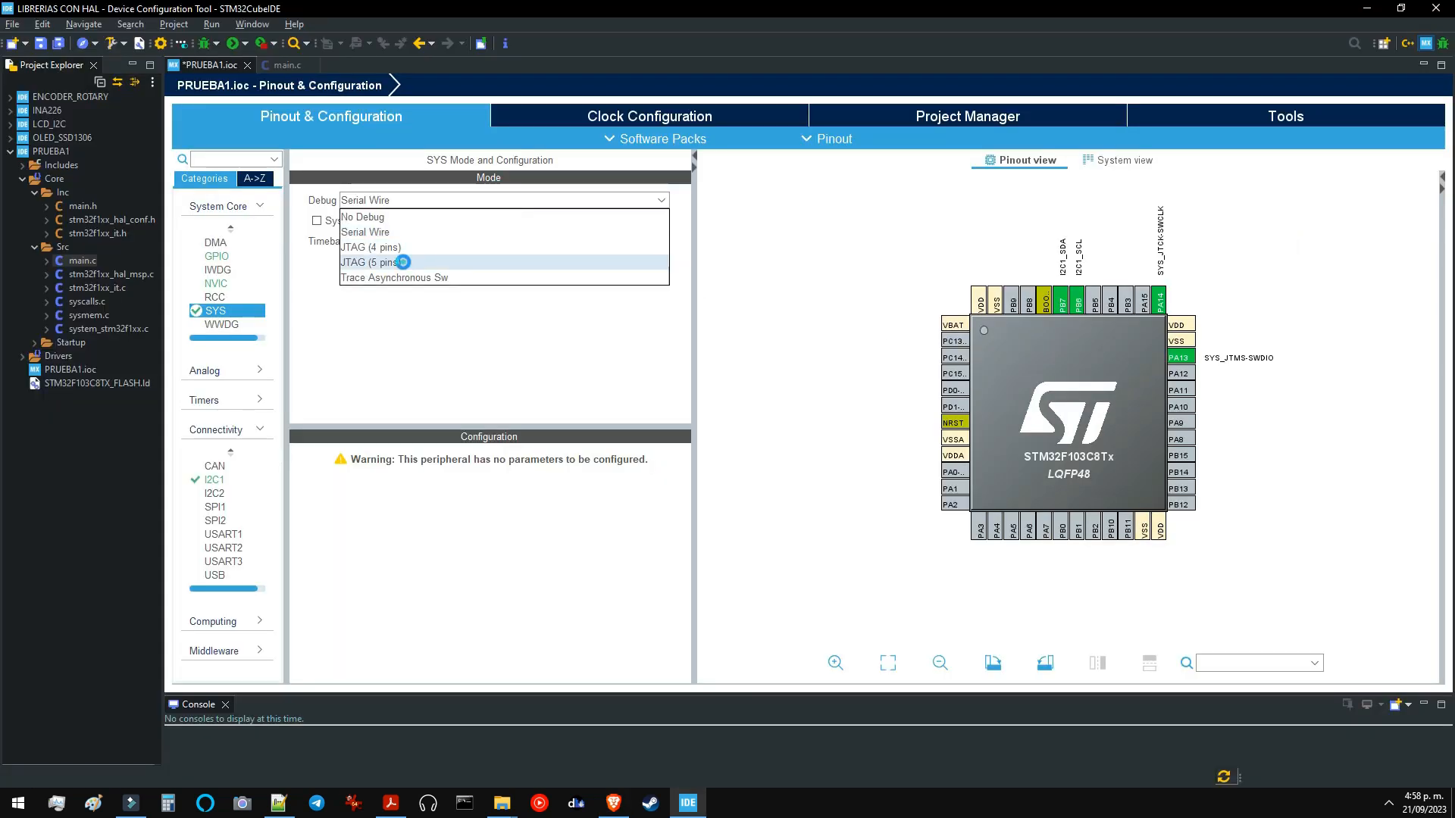
left_click(402, 262)
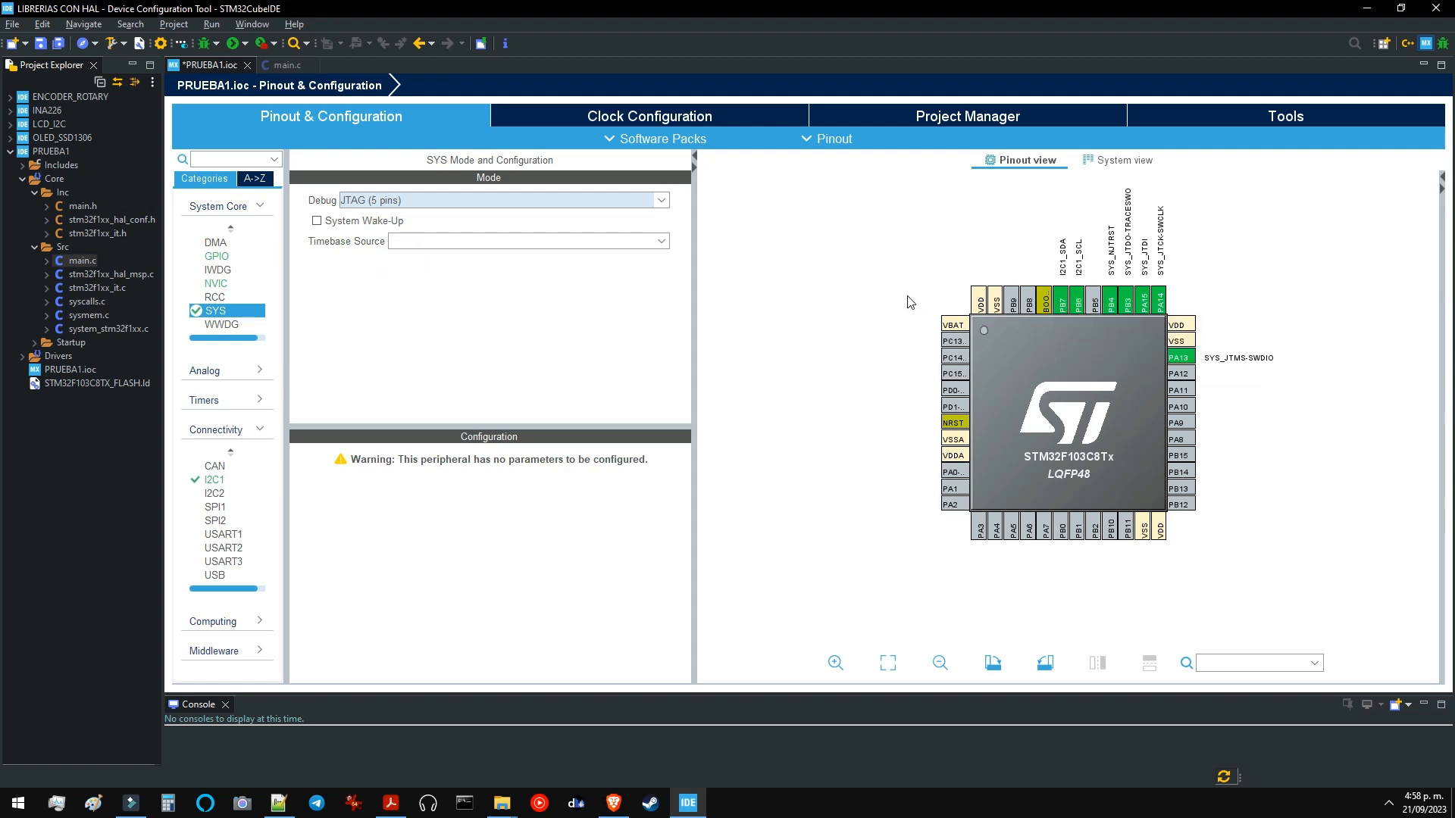
Switch to the Brave browser and view the "depurador jtag stm32" image results
key("alt+Tab")
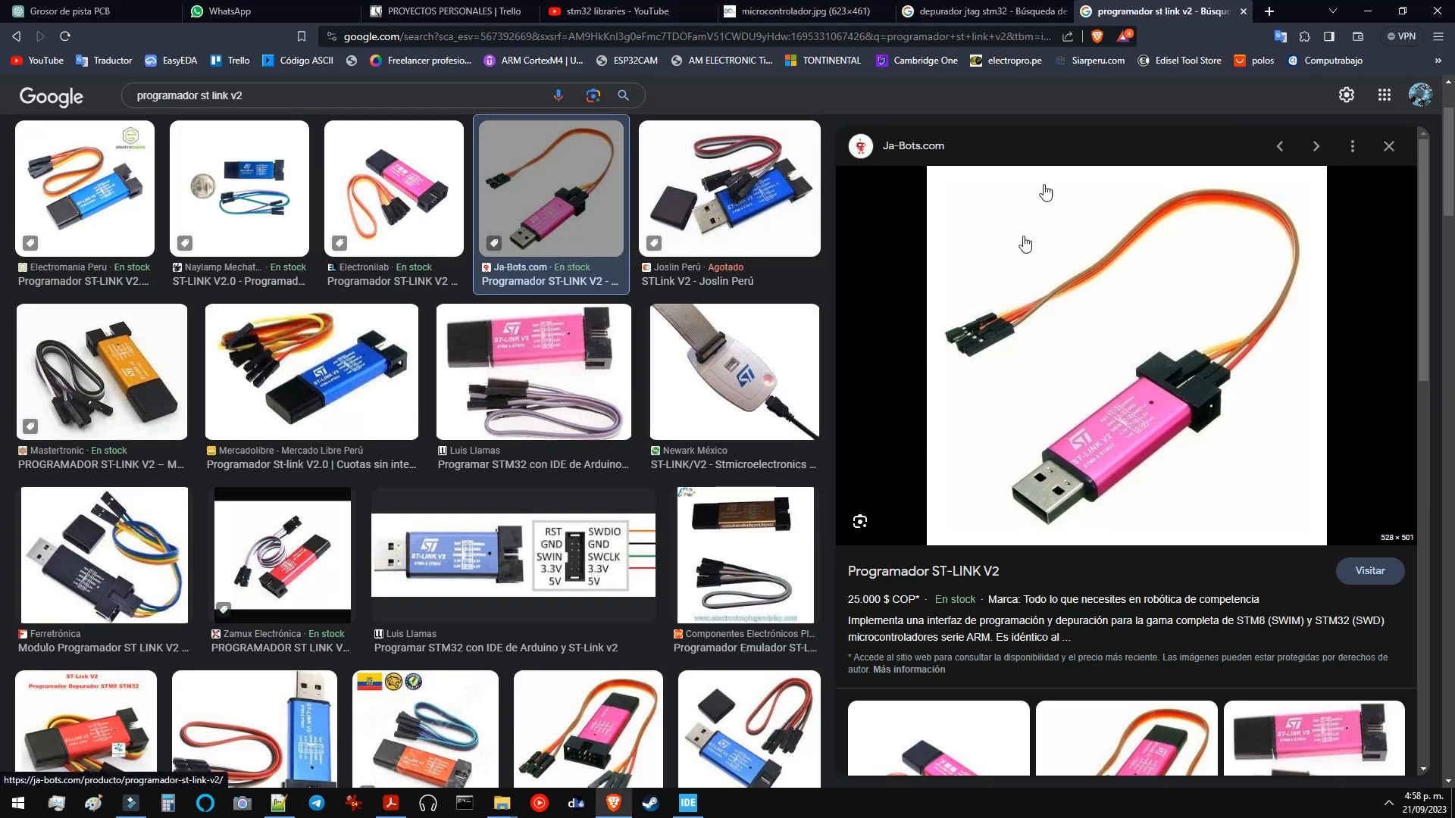
left_click(985, 10)
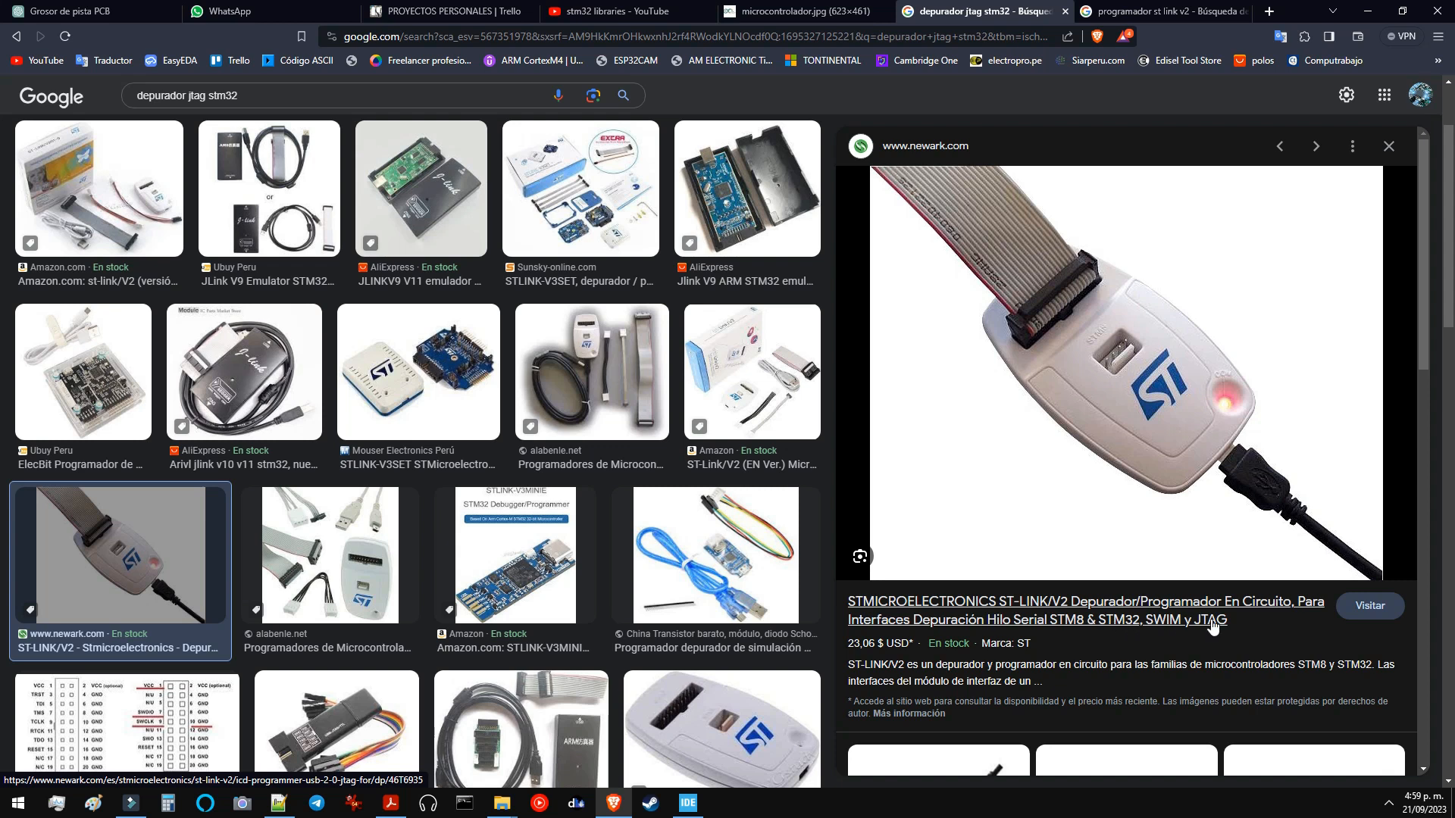
Switch back to STM32CubeIDE, set the SYS debug mode to Serial Wire and the timebase source to SysTick
key("alt+Tab")
left_click(432, 199)
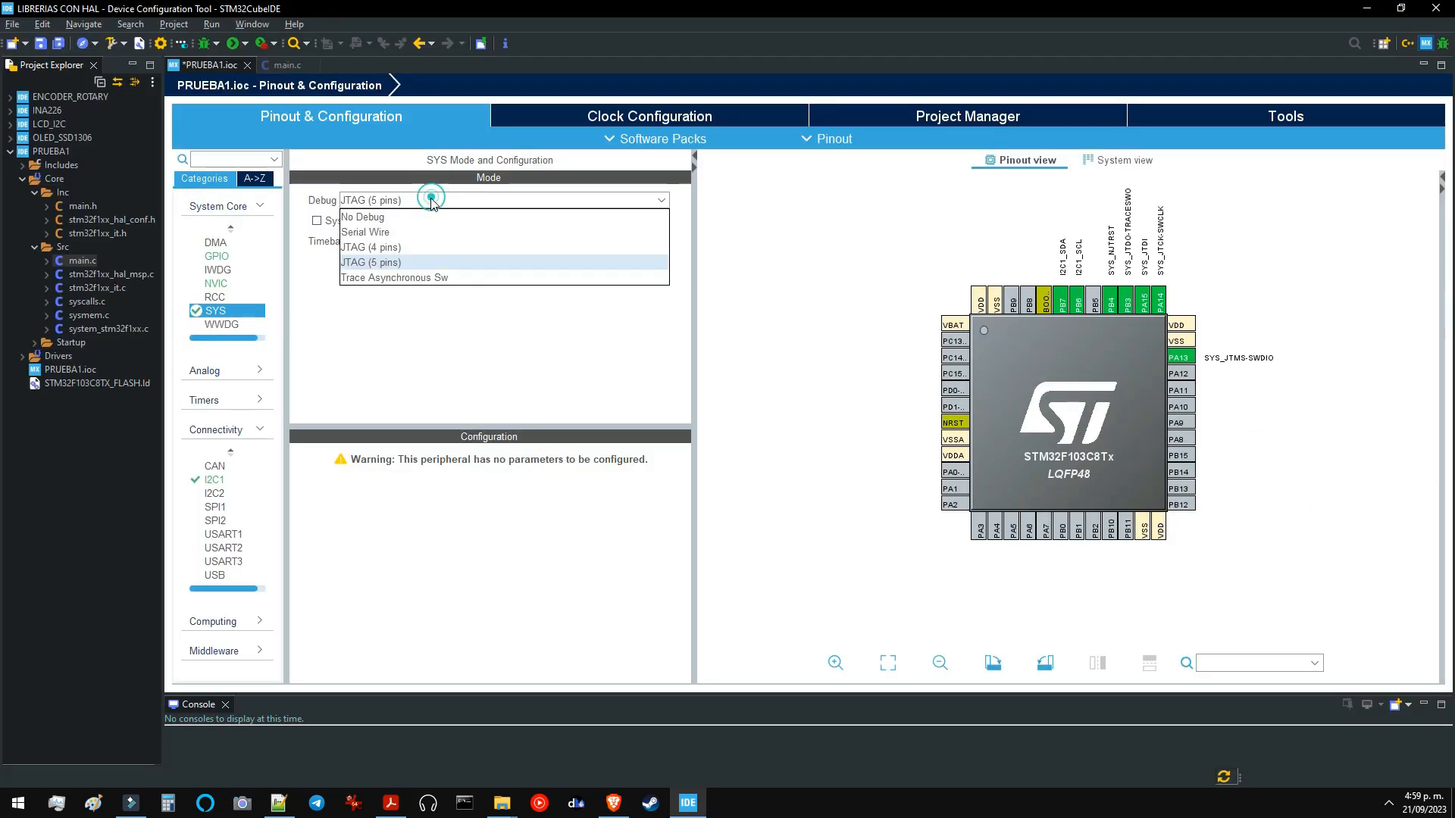
left_click(402, 239)
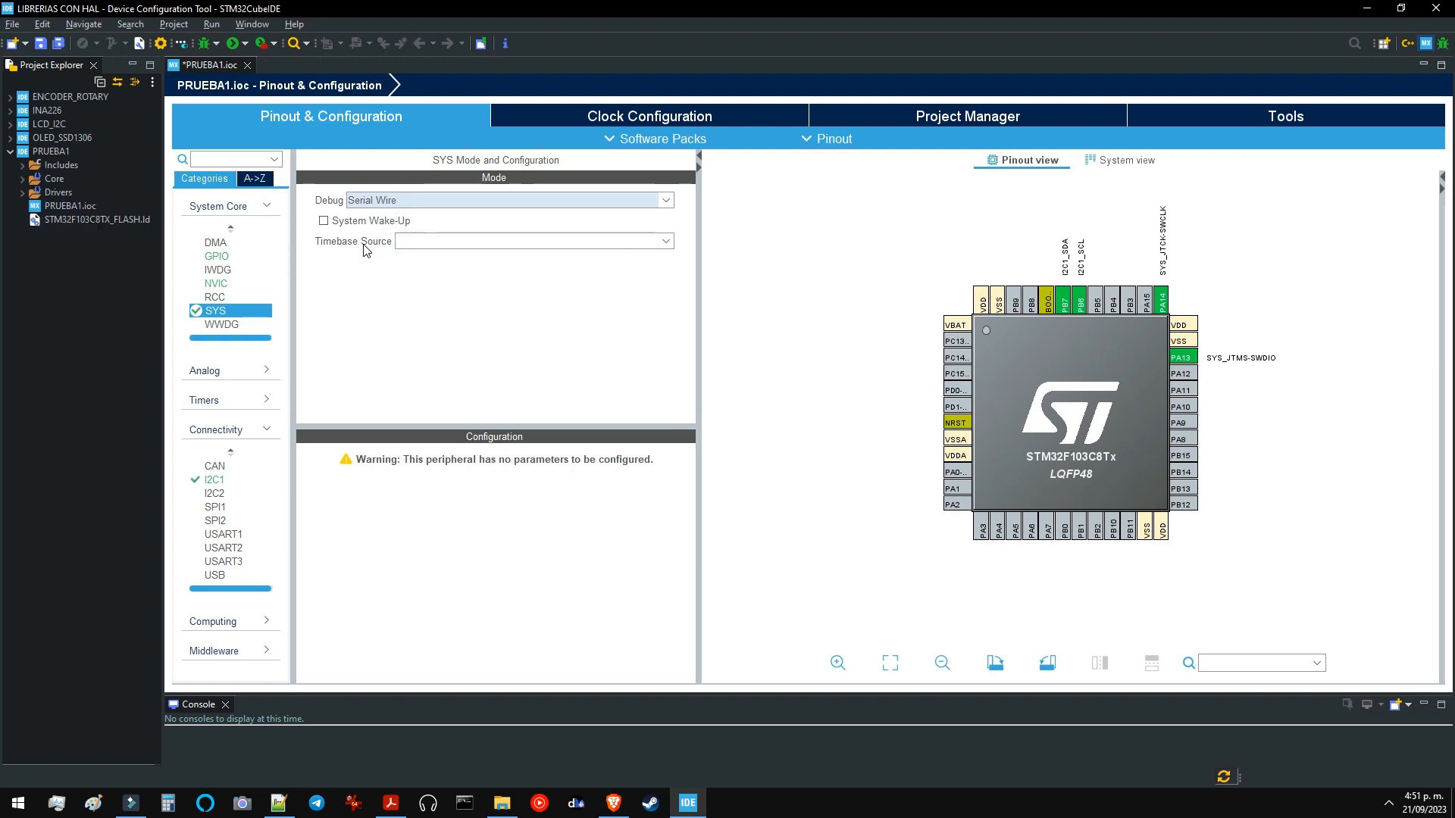
left_click(549, 241)
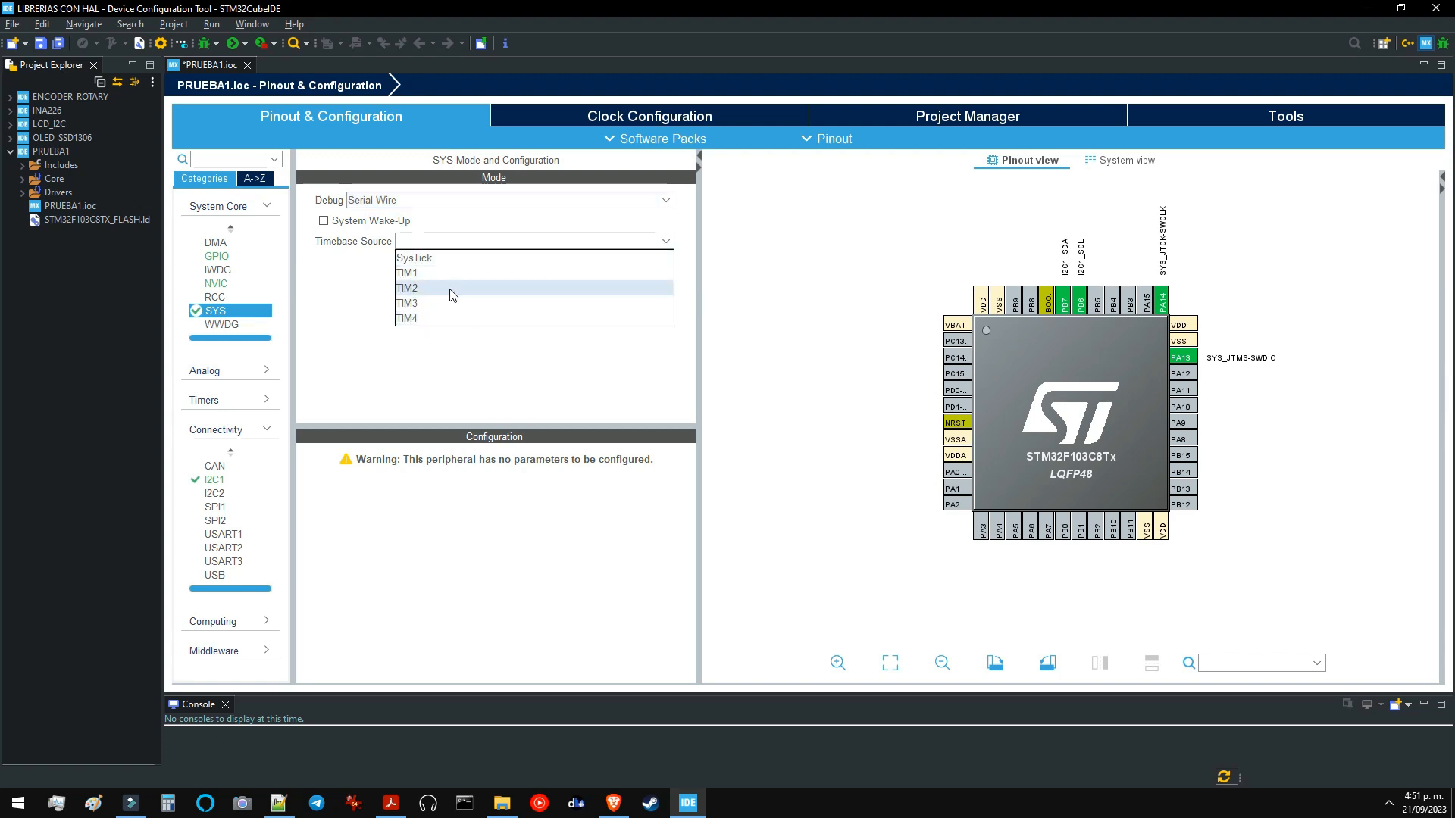
left_click(426, 259)
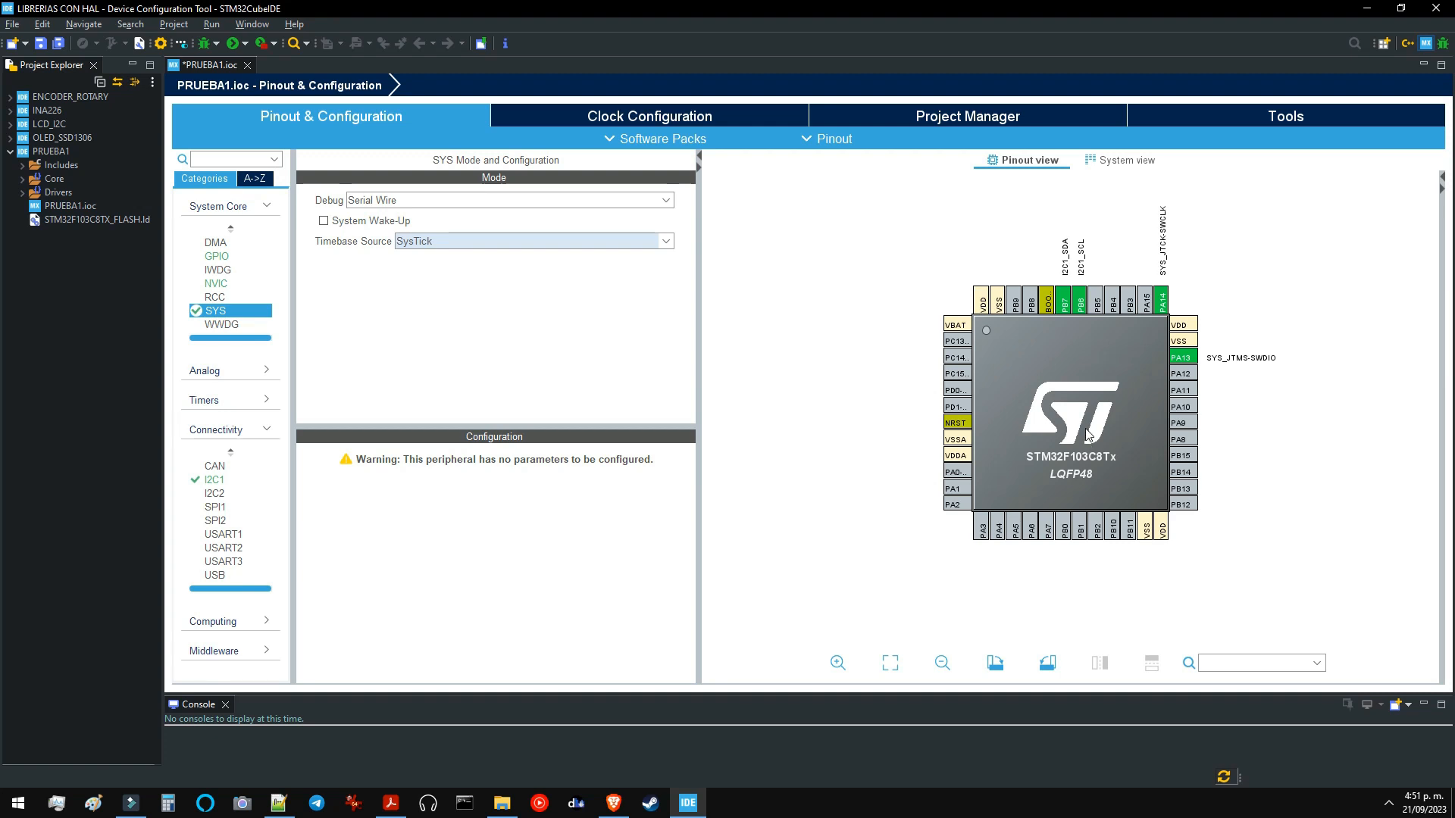
Switch to the Brave browser, view the timers in the microcontrolador.jpg diagram and compare them with the SYS timebase source options
key("alt+Tab")
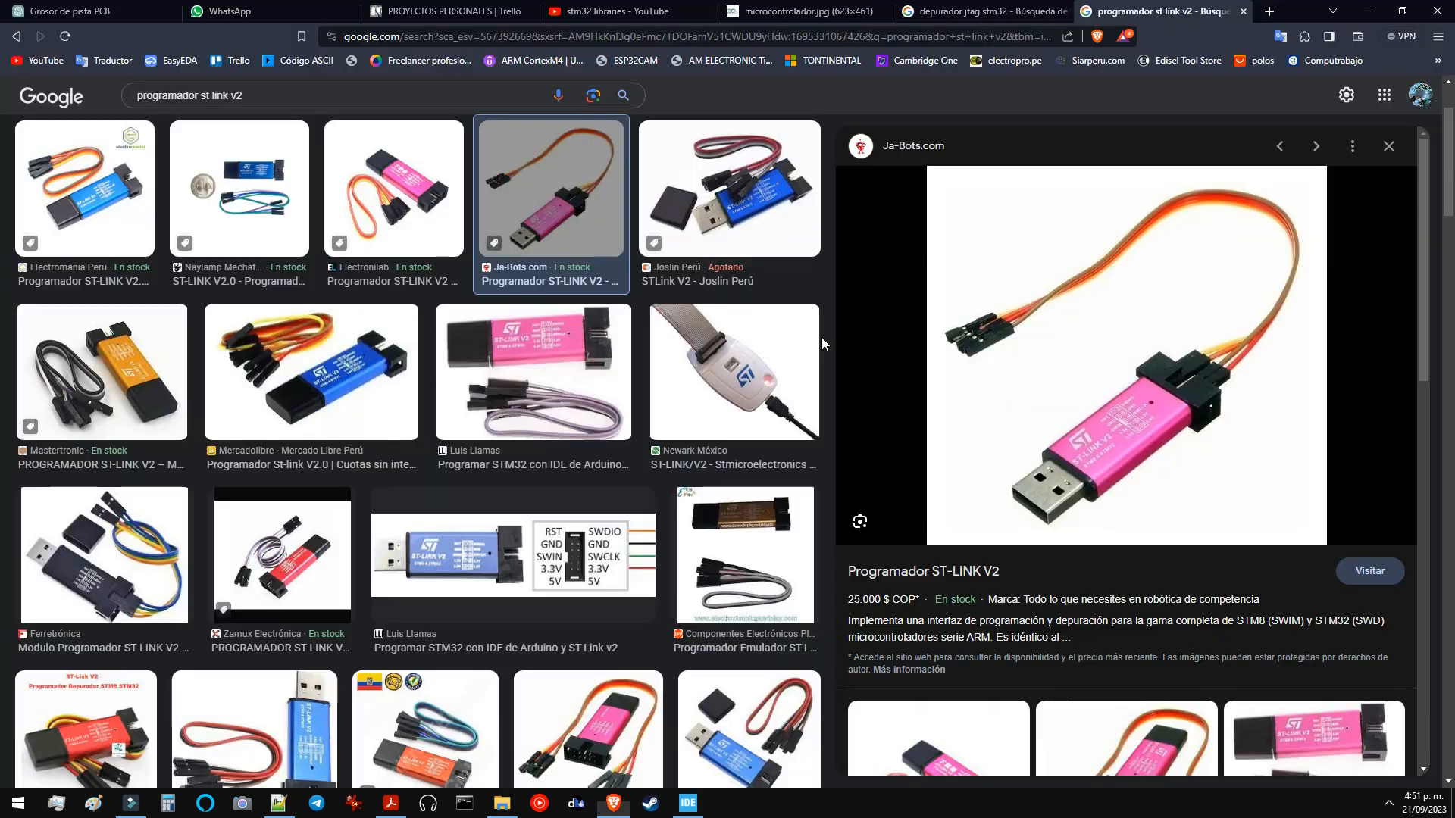
left_click(818, 11)
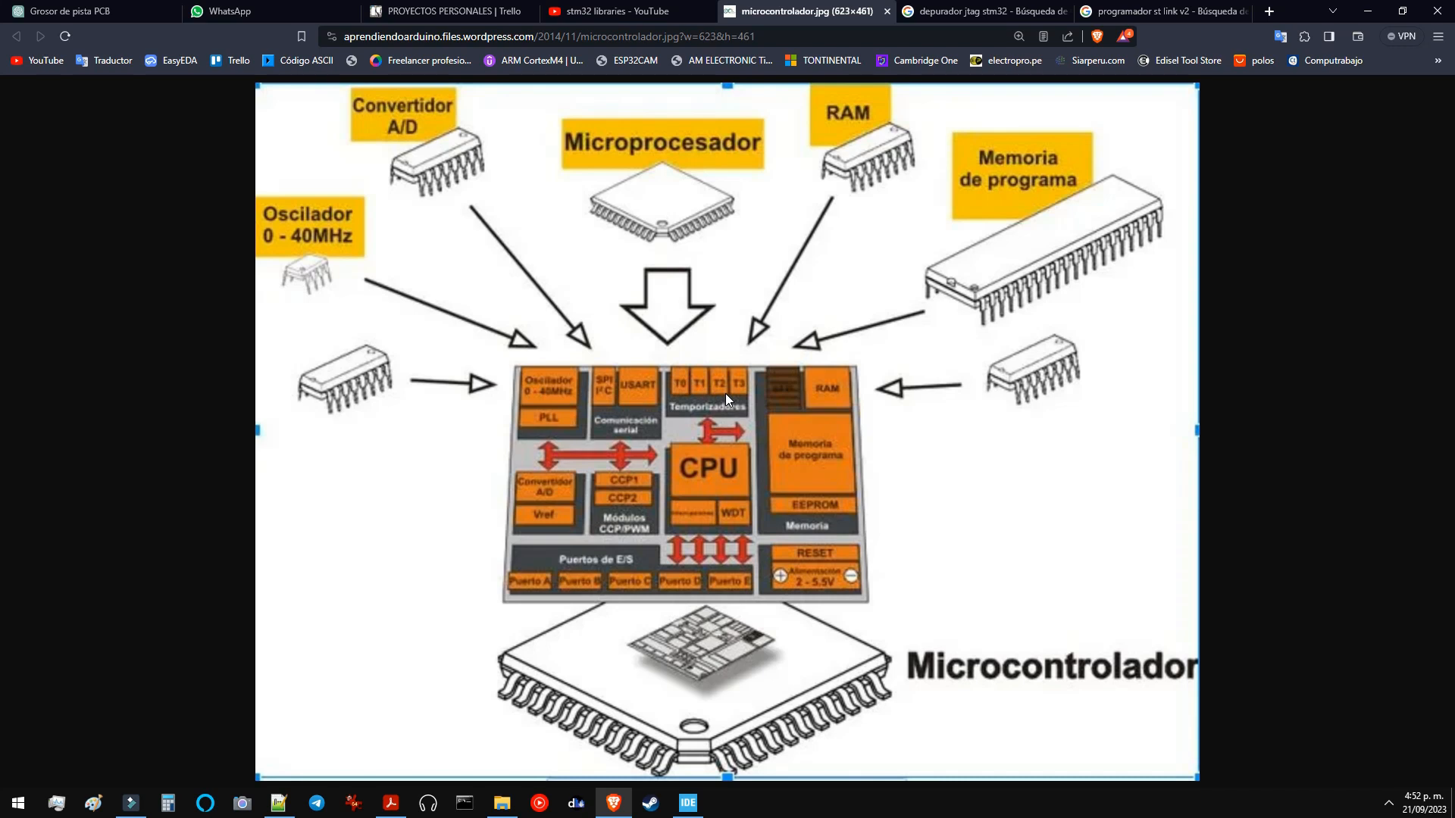
key("alt+Tab")
left_click(449, 241)
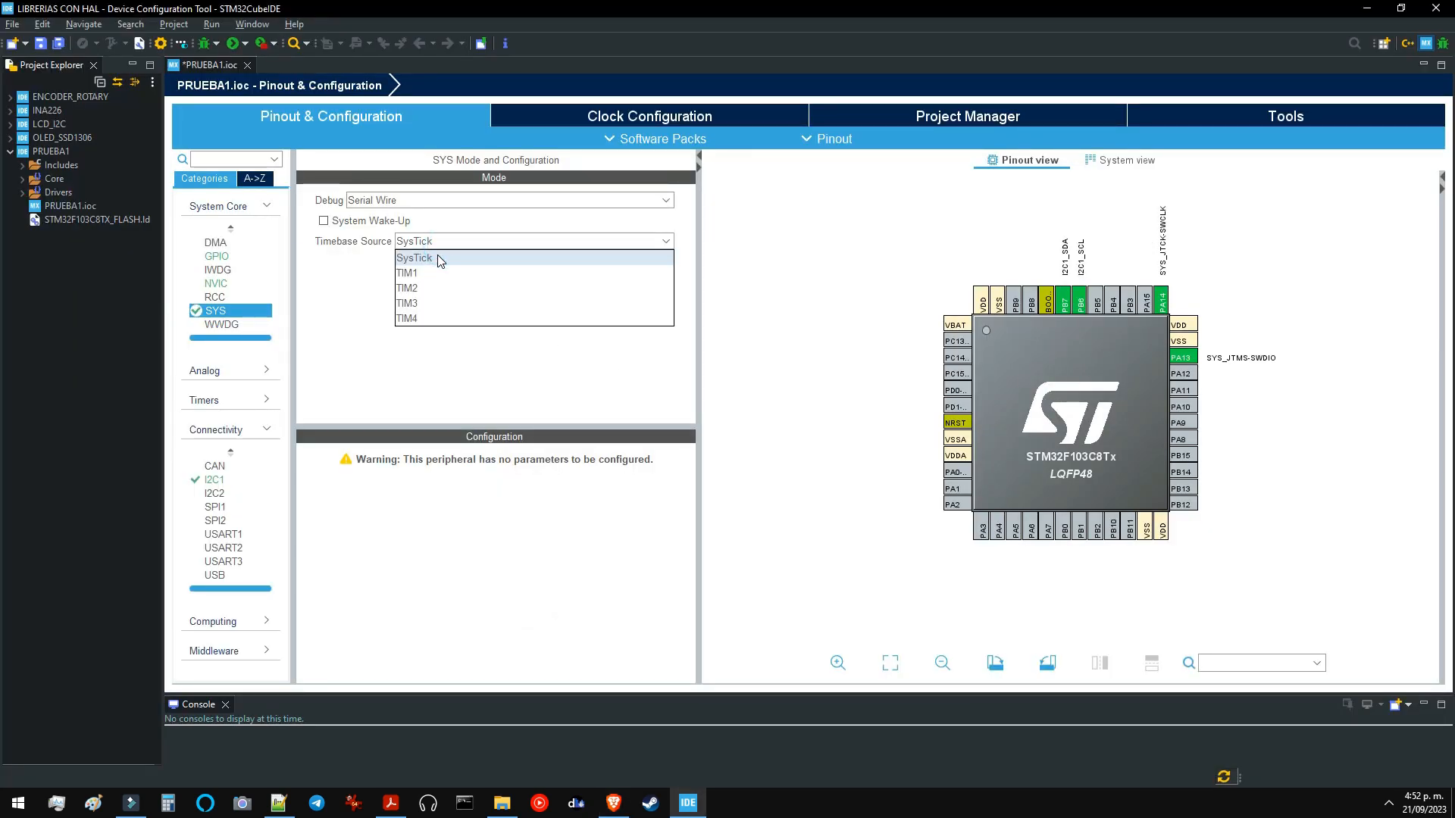
key("alt+Tab")
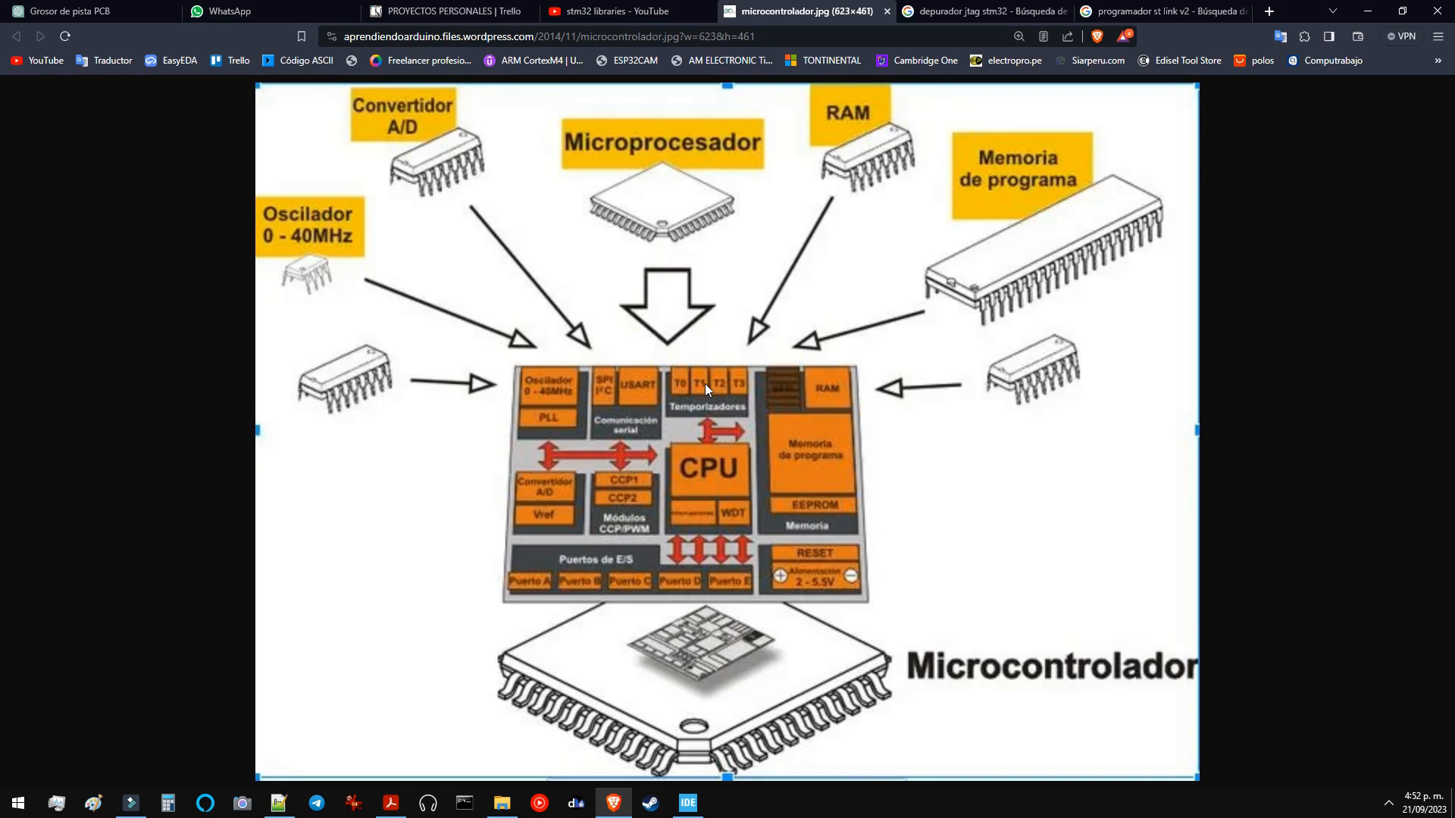
Switch back to STM32CubeIDE and reselect SysTick as the SYS timebase source
key("alt+Tab")
left_click(502, 242)
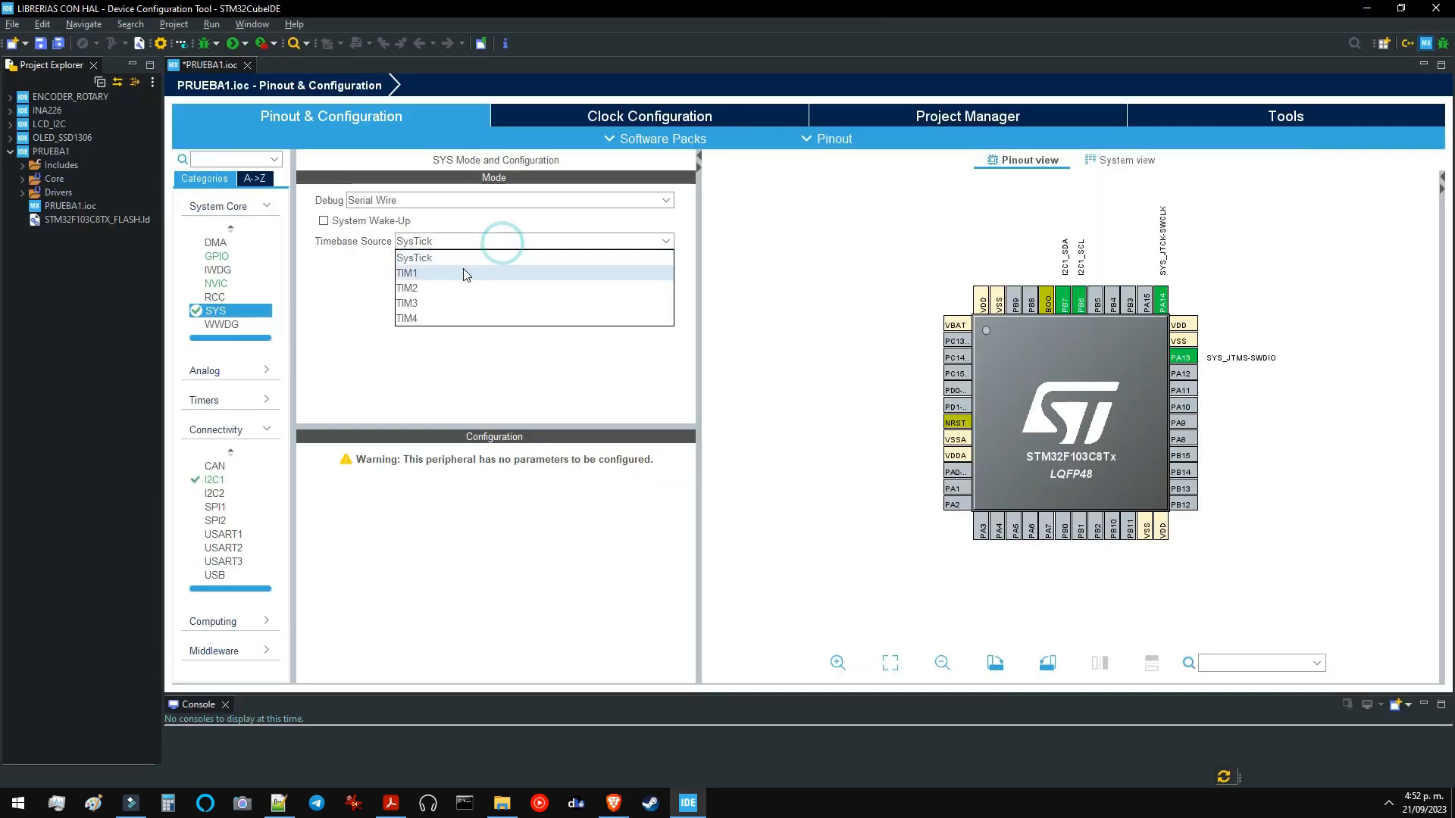
left_click(342, 309)
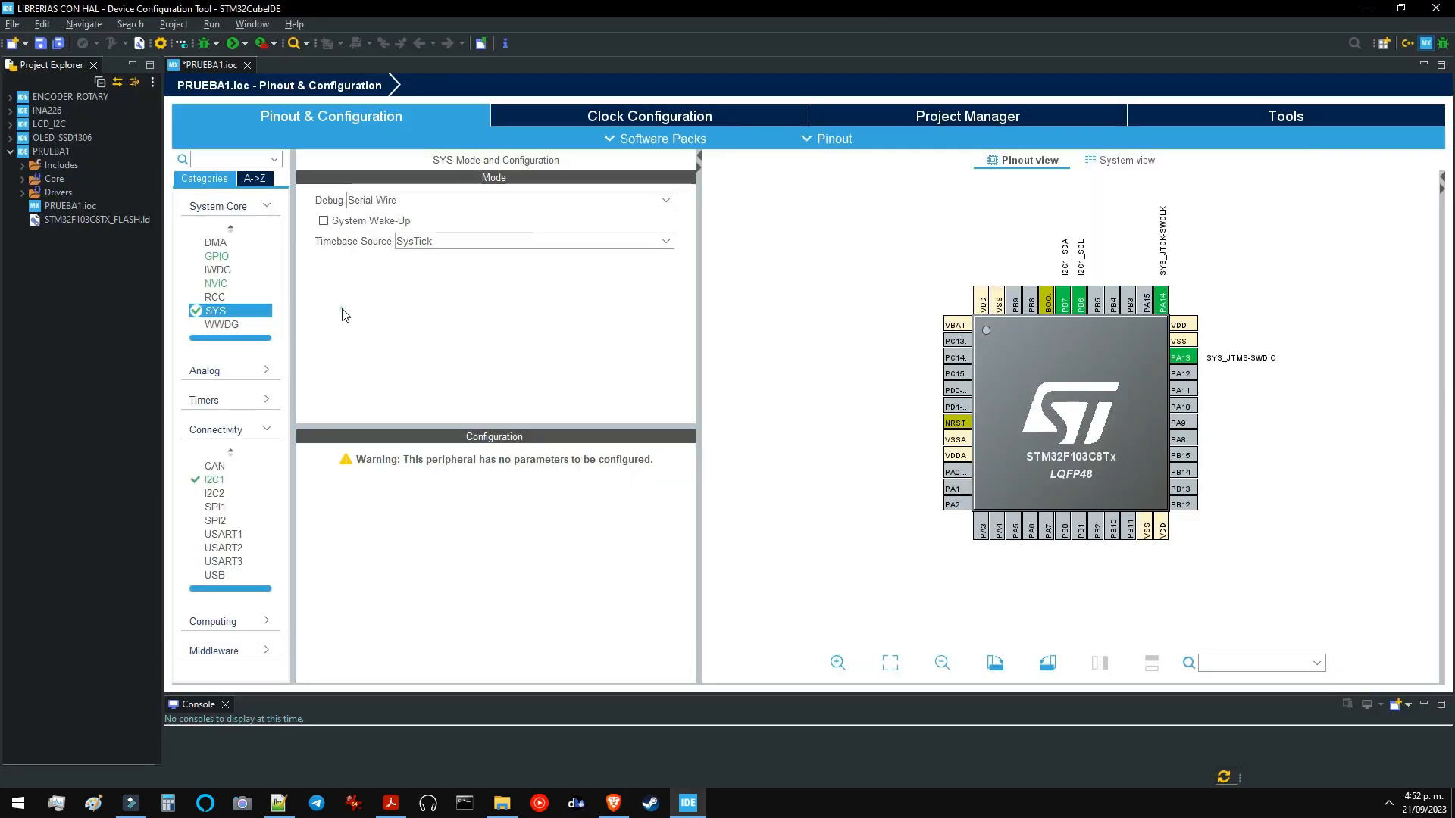
left_click(468, 242)
left_click(447, 256)
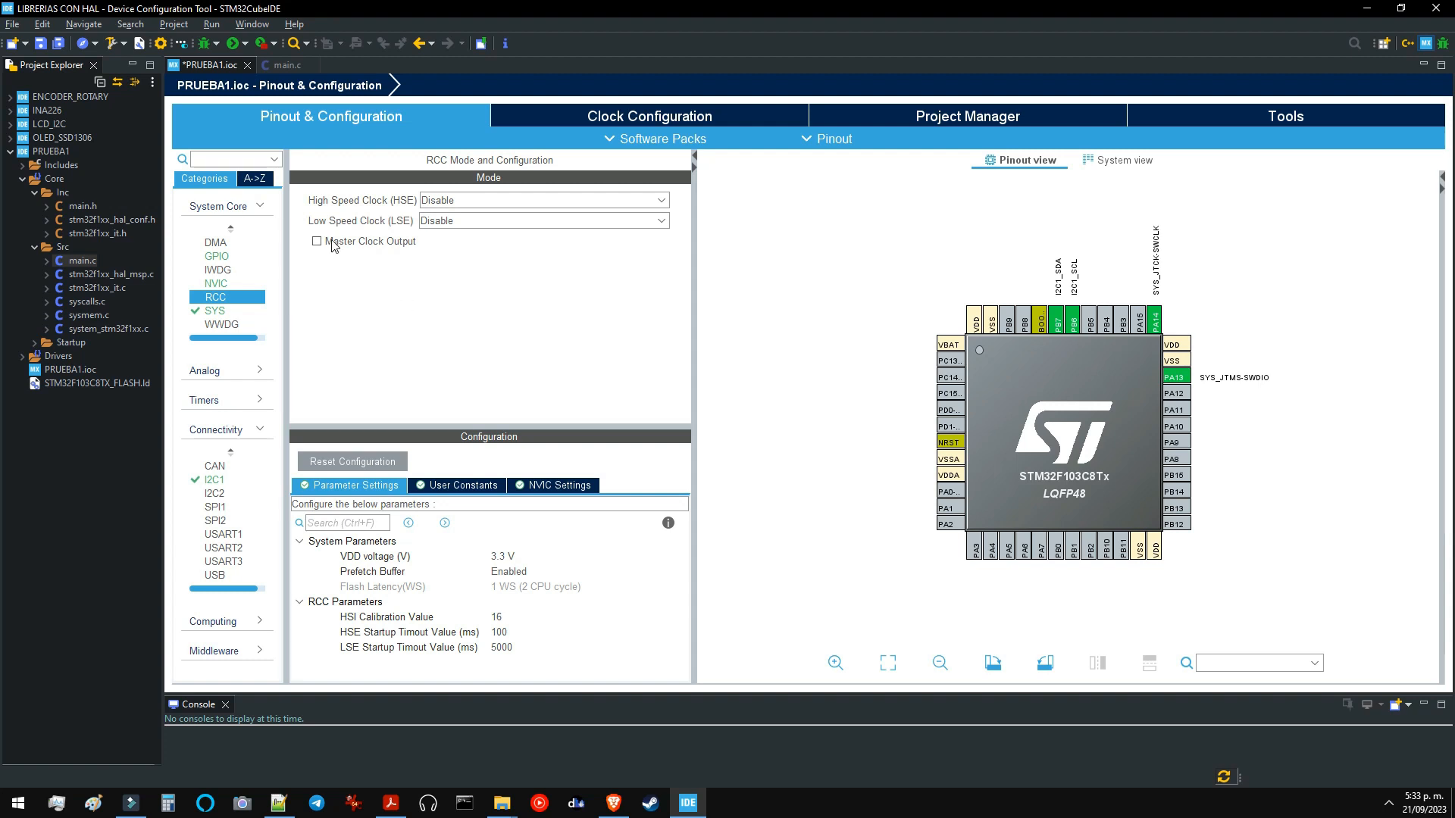
Review the RCC High Speed Clock (HSE) options and keep the clock set to Disable
left_click(449, 201)
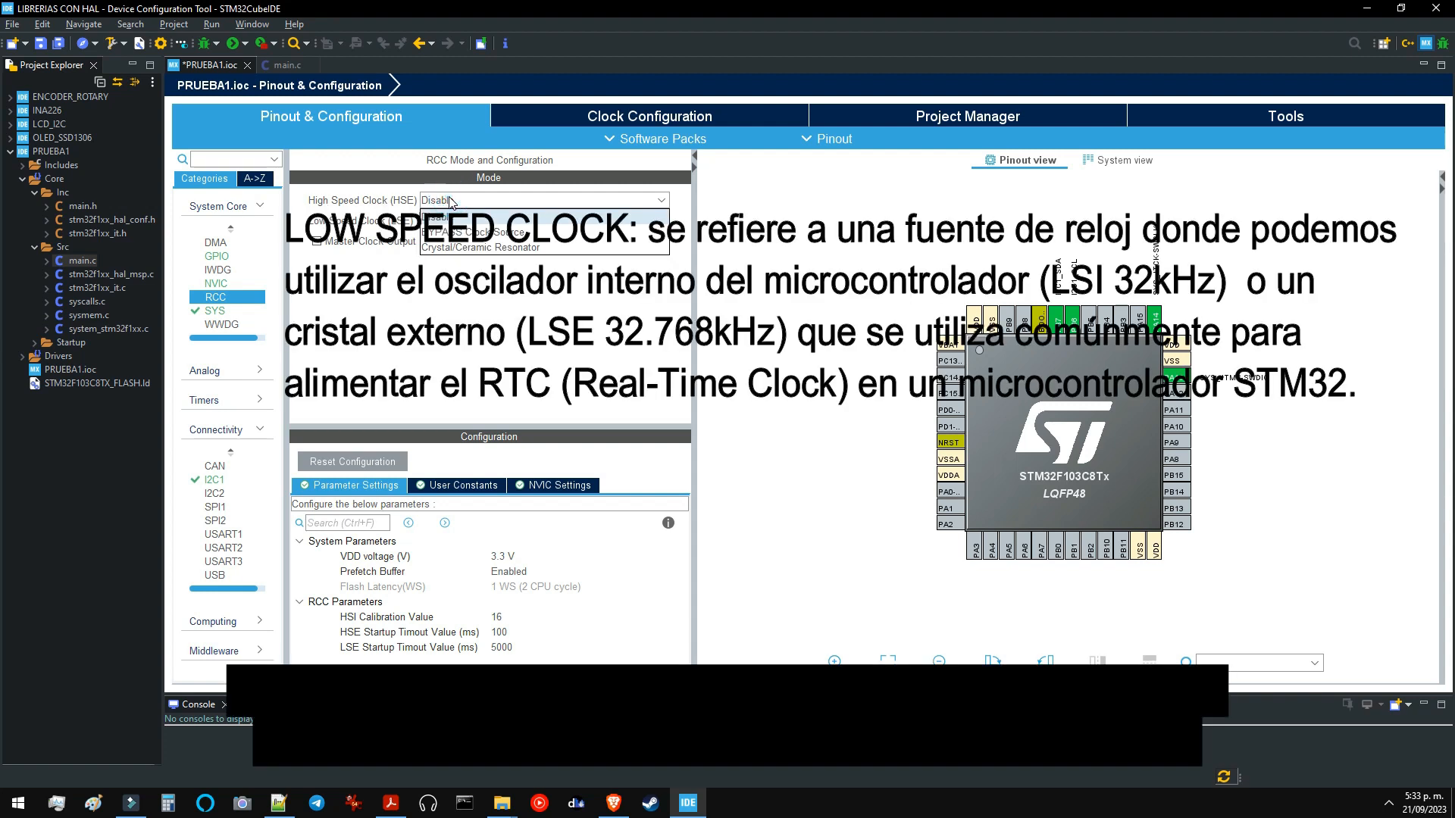
left_click(447, 218)
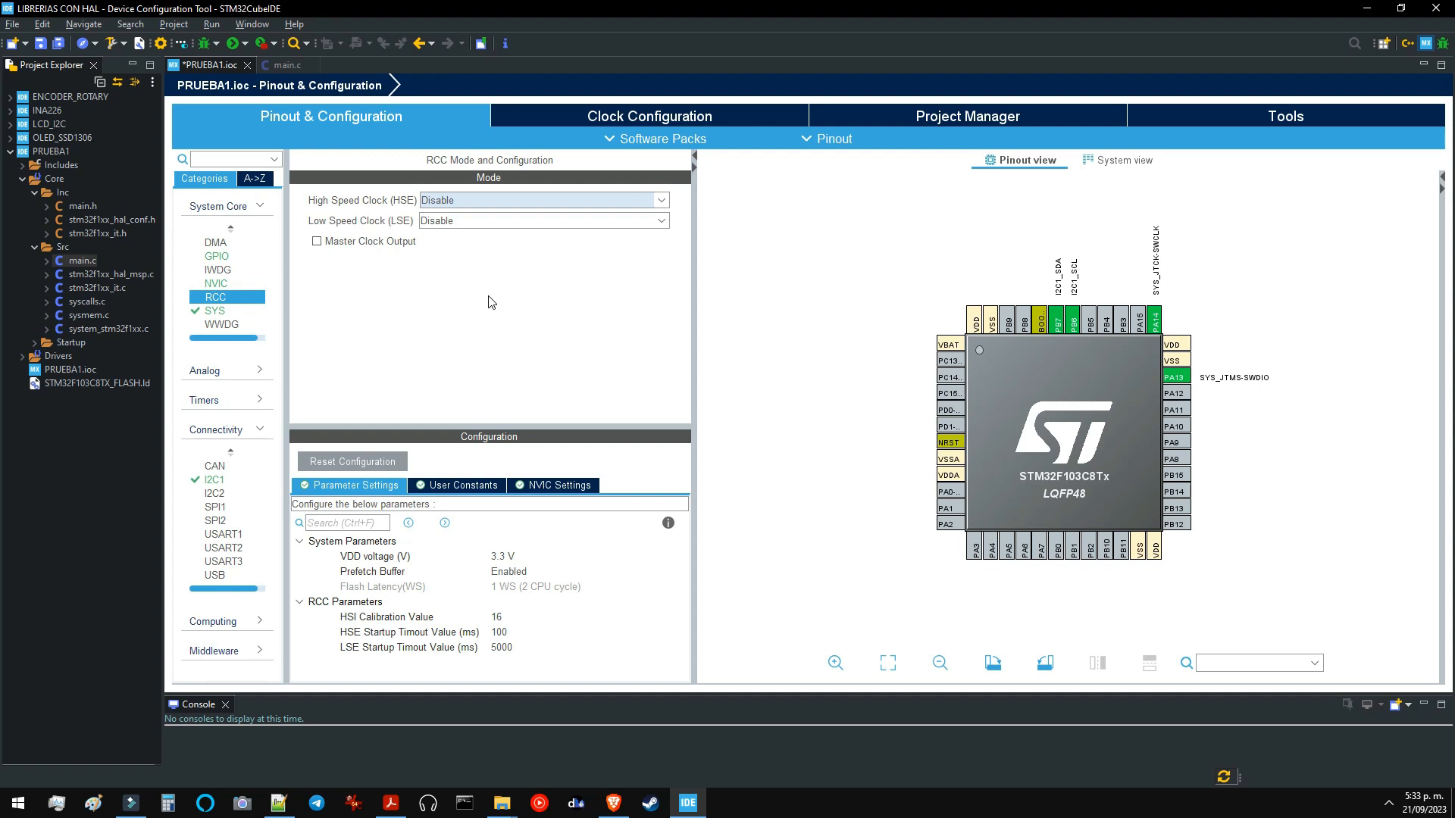
left_click(453, 204)
left_click(452, 219)
Try an HCLK of 72 MHz in the clock configuration, allowing other sources and accepting 64 MHz instead
left_click(606, 115)
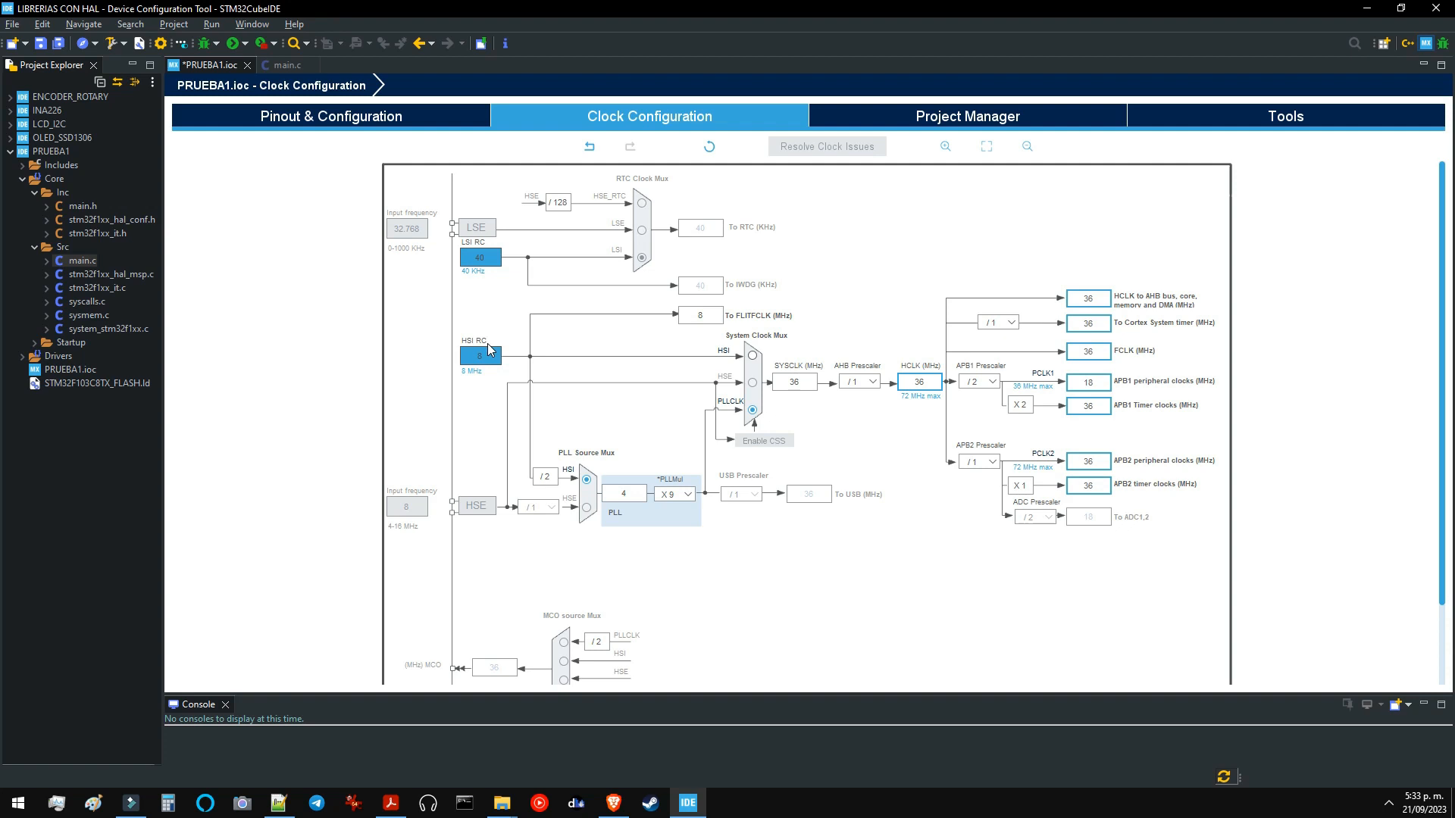
left_click(916, 382)
key("Delete")
key("Delete")
type("72")
key("Return")
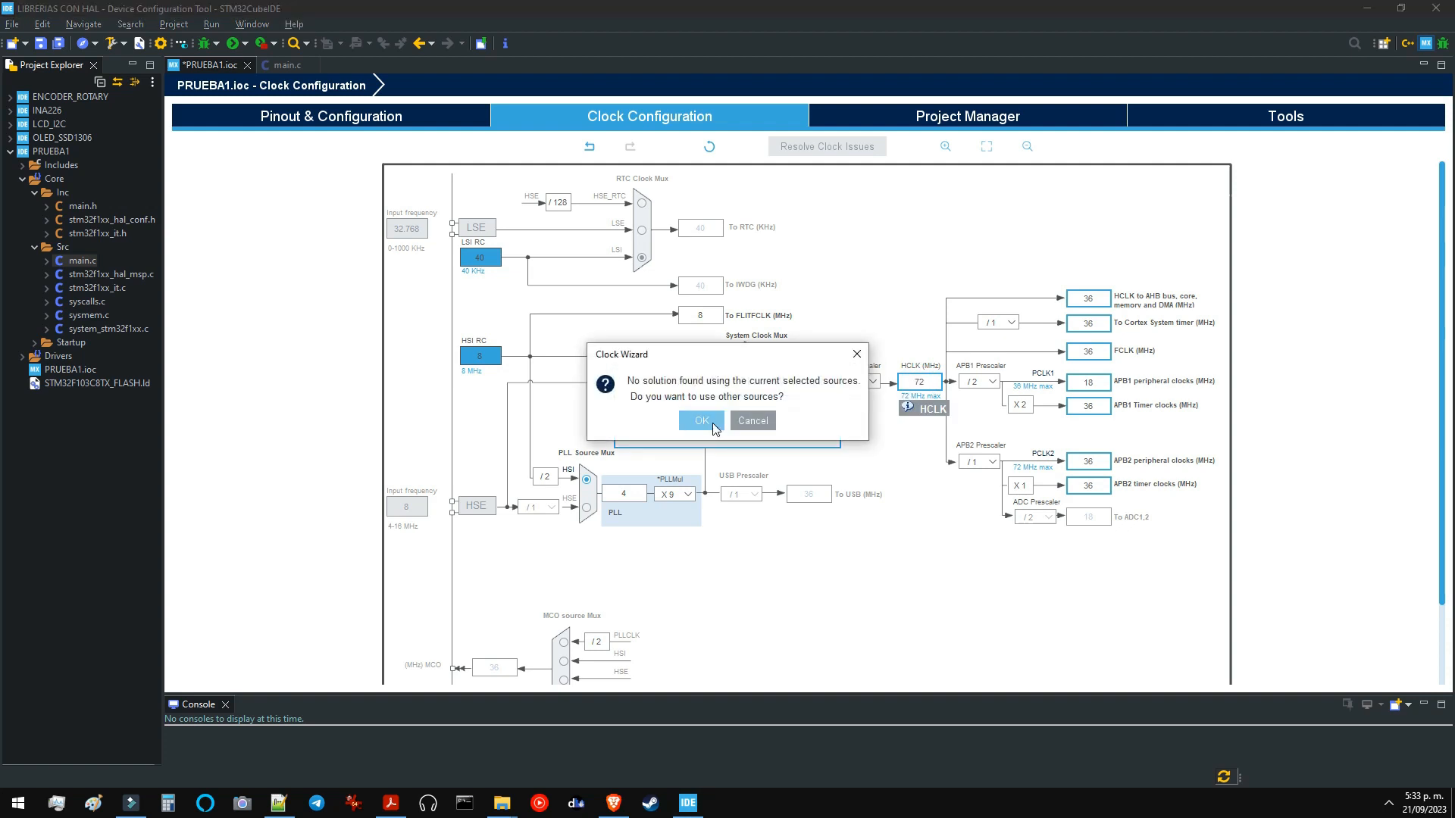
left_click(712, 426)
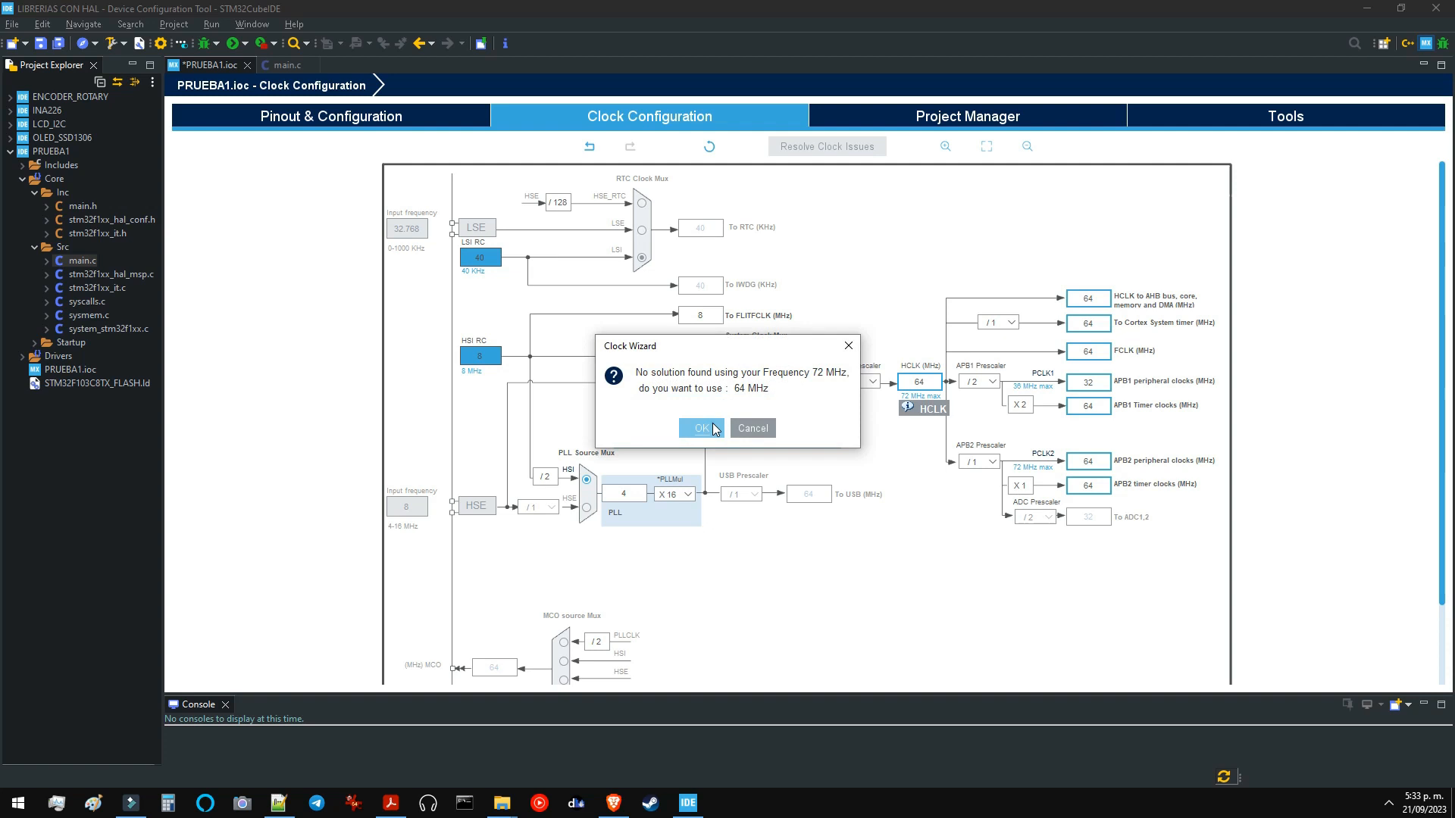
left_click(712, 428)
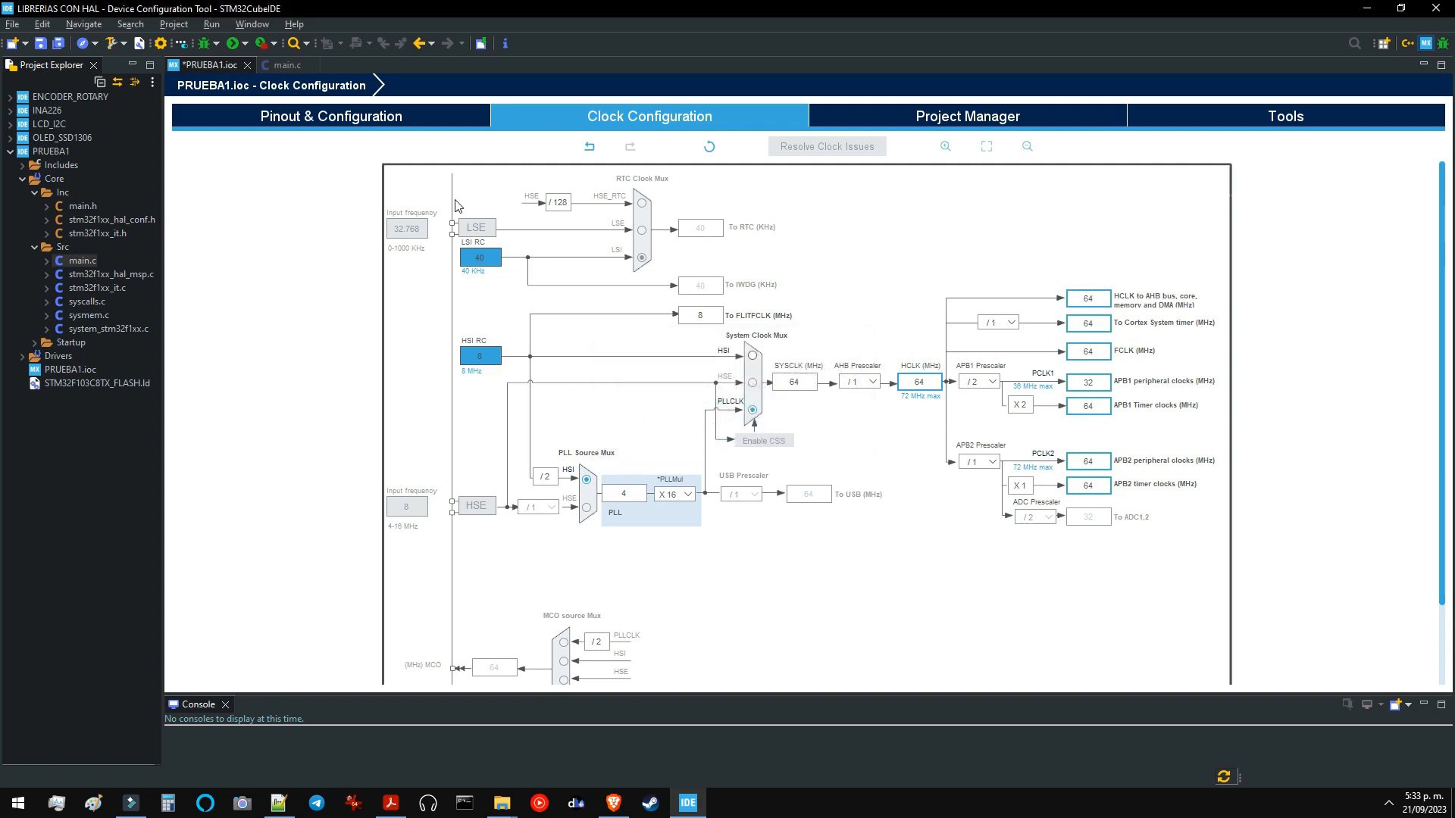
Set the RCC High Speed Clock (HSE) to BYPASS Clock Source
left_click(446, 121)
left_click(513, 201)
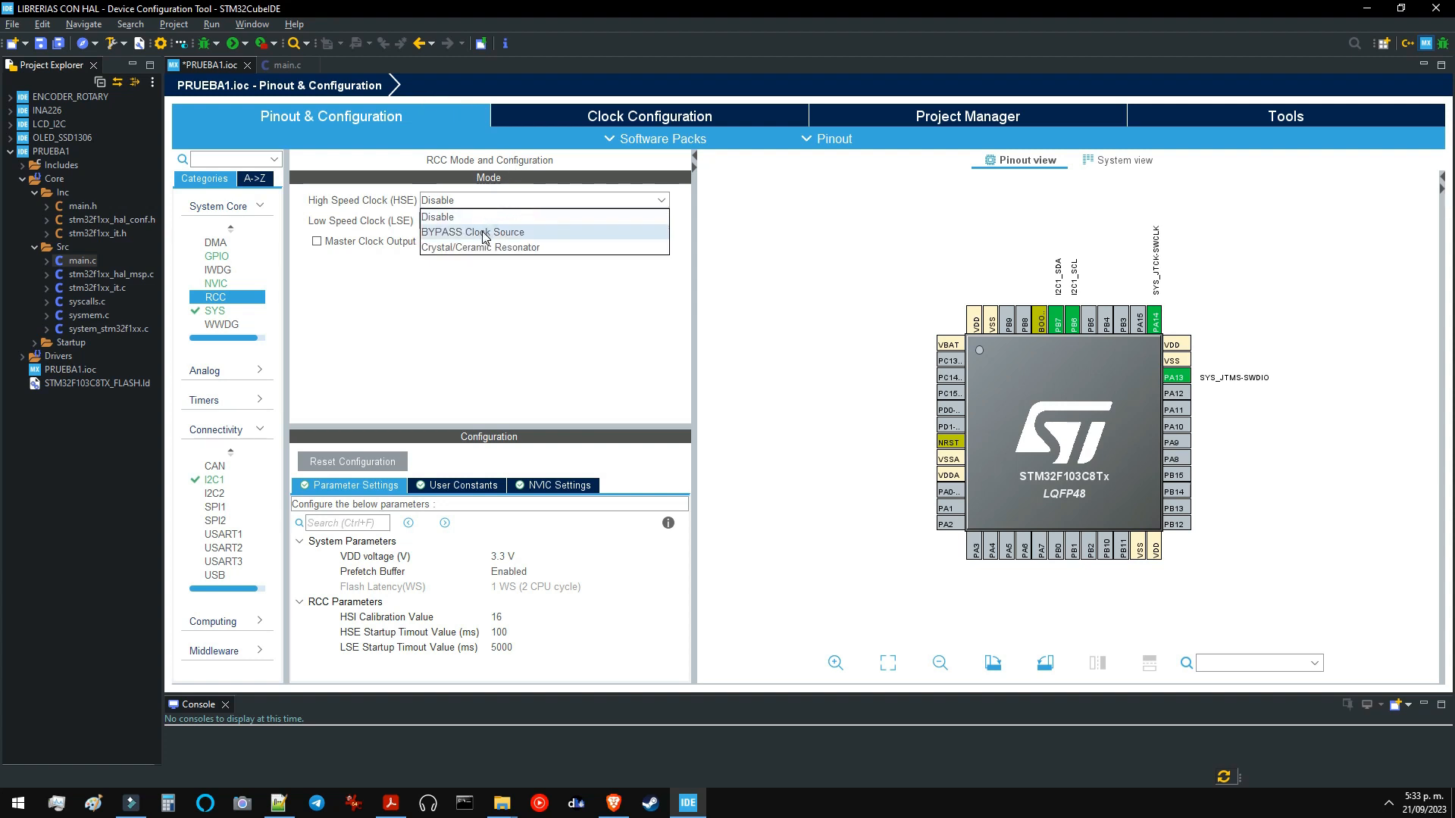
left_click(486, 231)
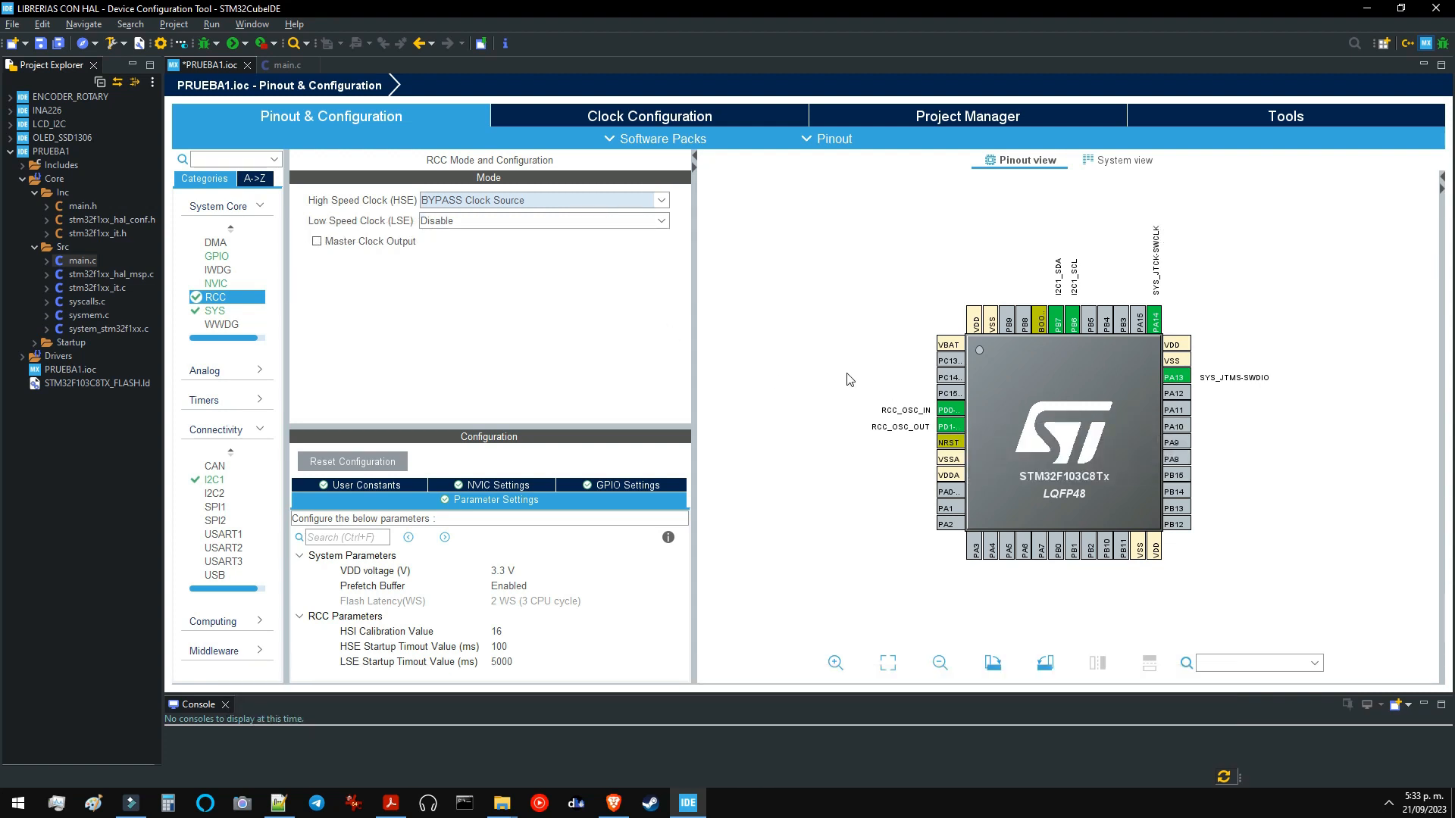
Set the RCC High Speed Clock (HSE) to Crystal/Ceramic Resonator
left_click(546, 200)
left_click(482, 247)
left_click(513, 200)
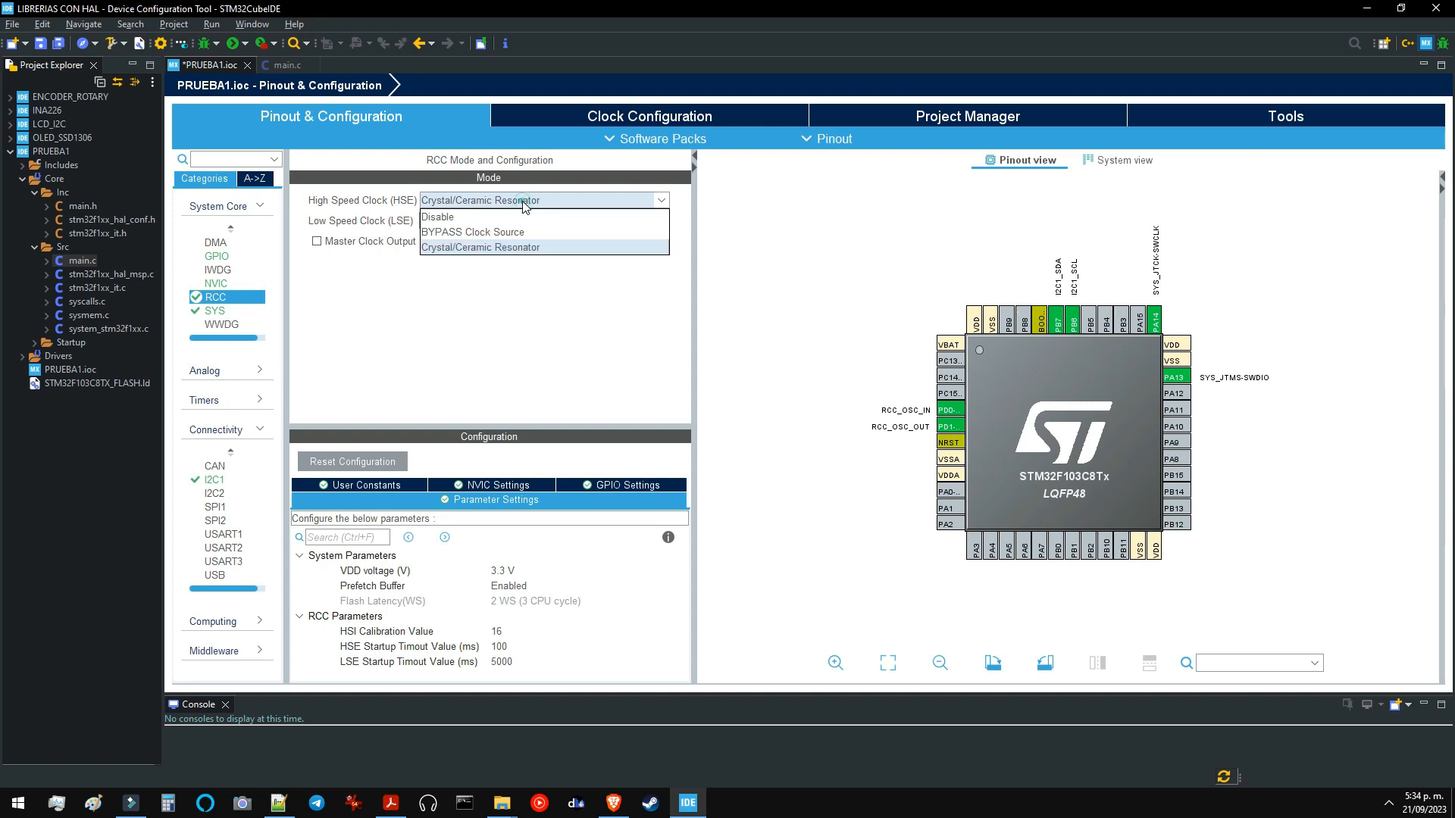
left_click(486, 245)
Set HCLK to 72 MHz in the clock configuration and let the Clock Wizard use other sources
left_click(607, 114)
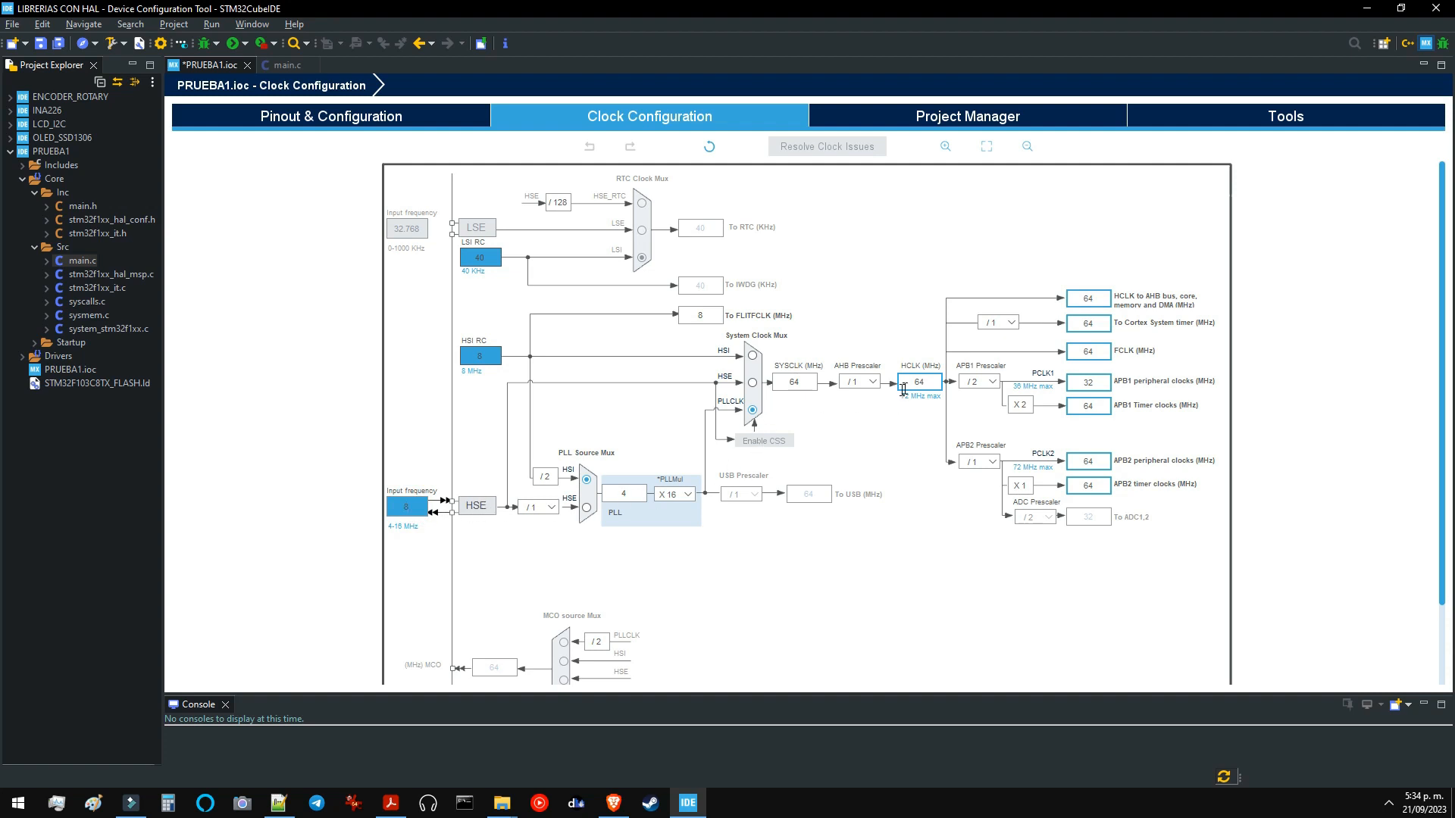
type("72")
key("Return")
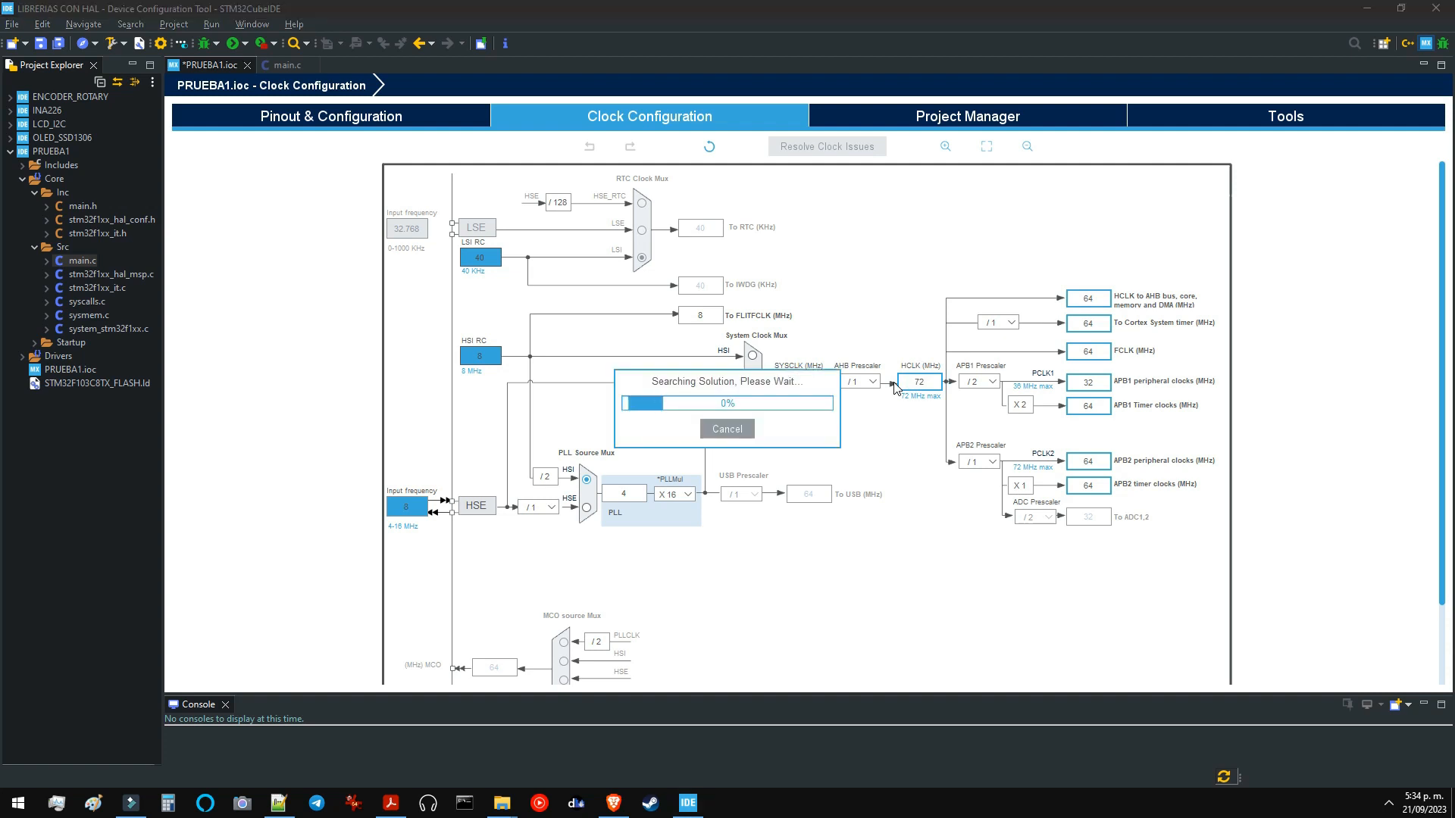
left_click(700, 420)
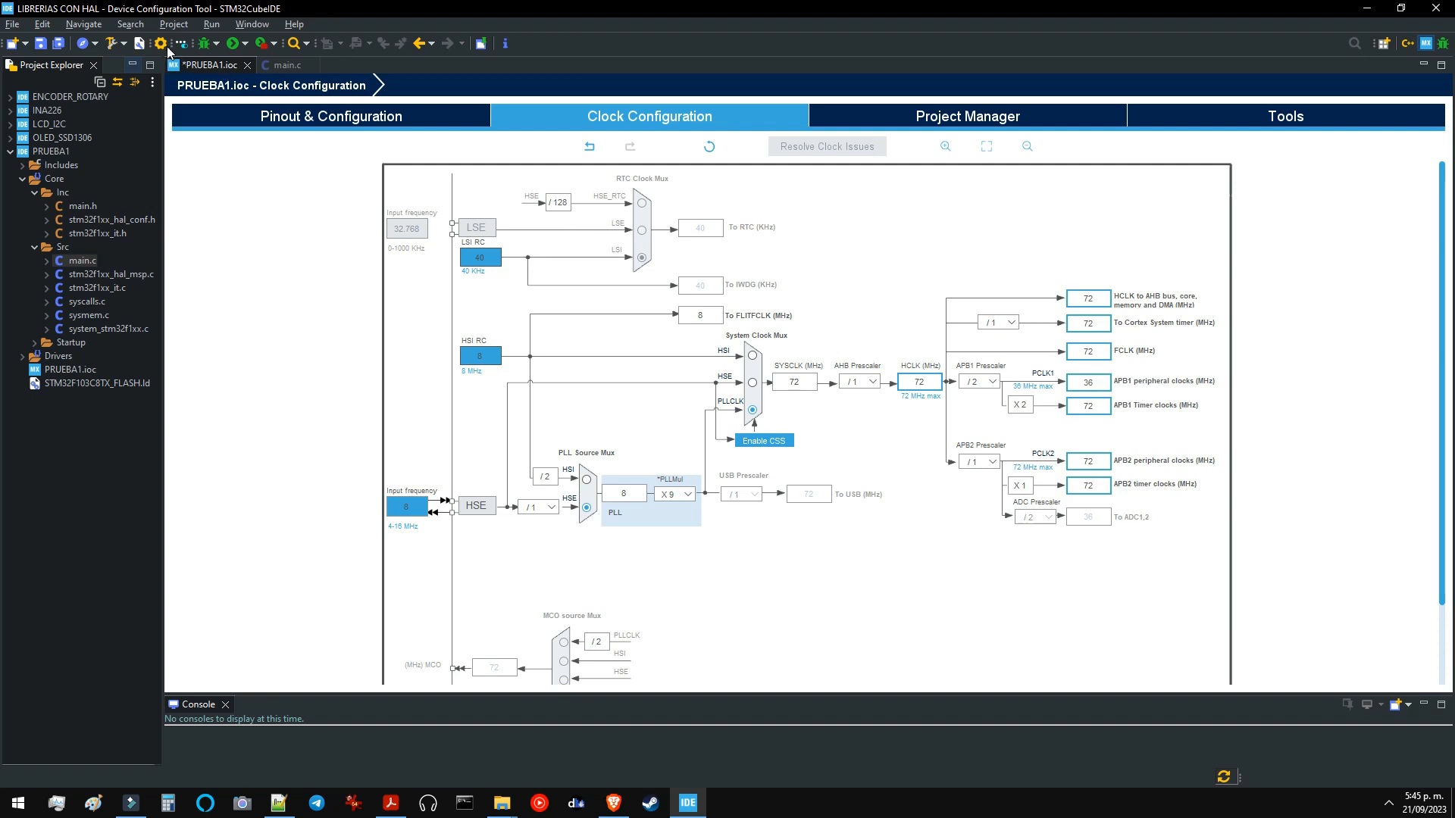
Generate the code for the PRUEBA1 configuration and look over the user code sections and initialization functions in main.c
left_click(162, 44)
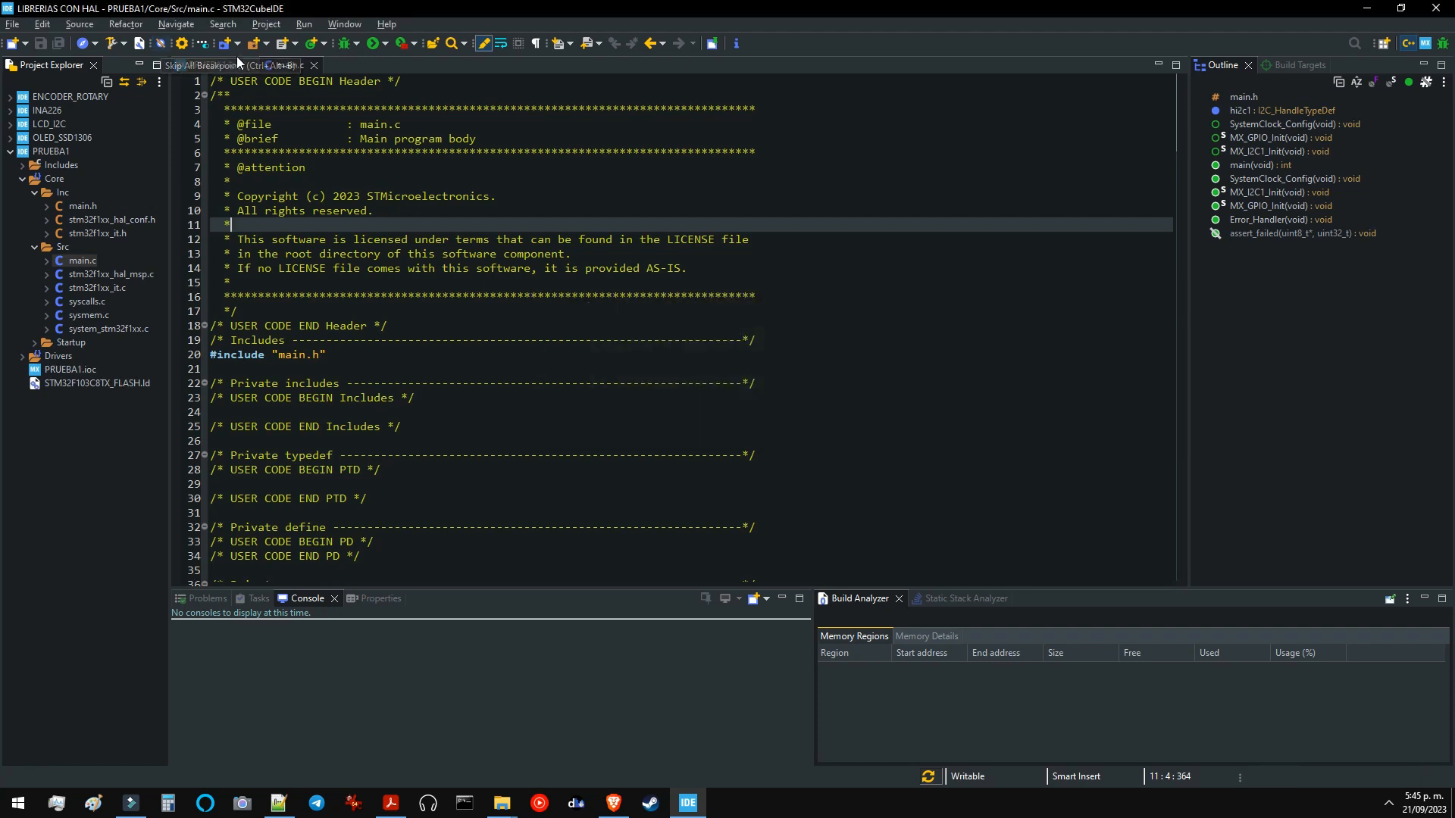
scroll(348, 159, "down", 20)
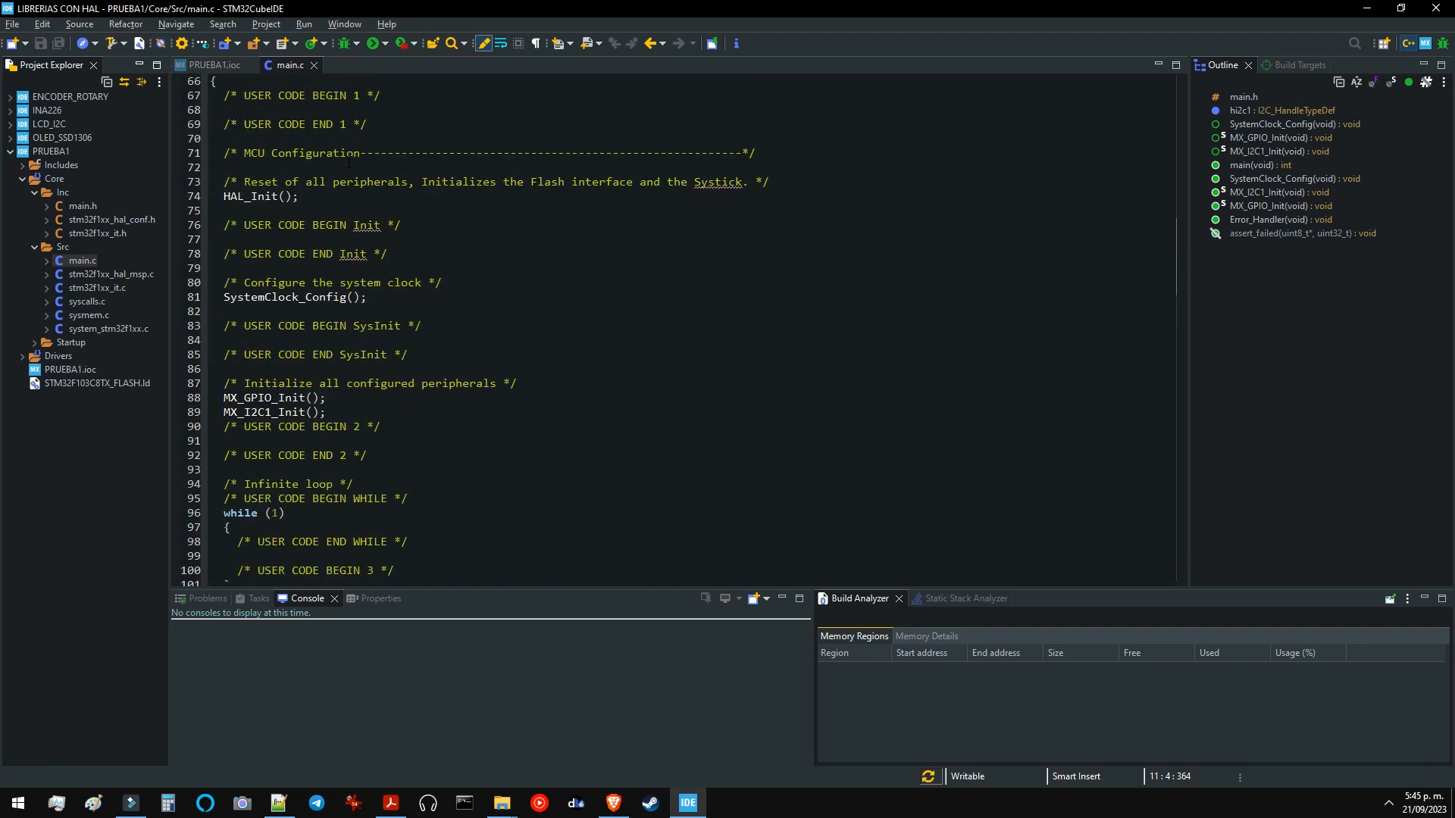
scroll(575, 493, "up", 12)
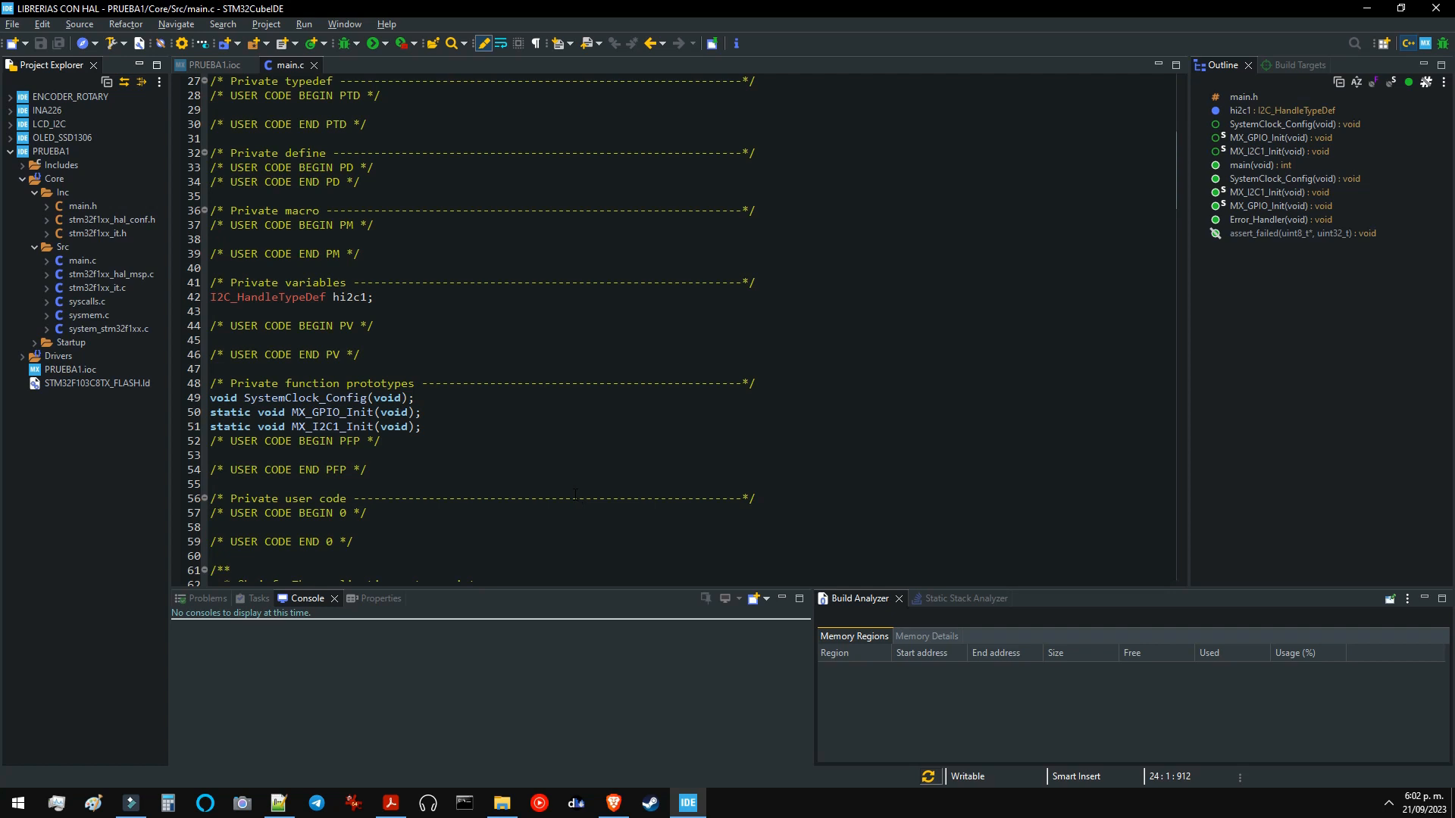
left_click(629, 382)
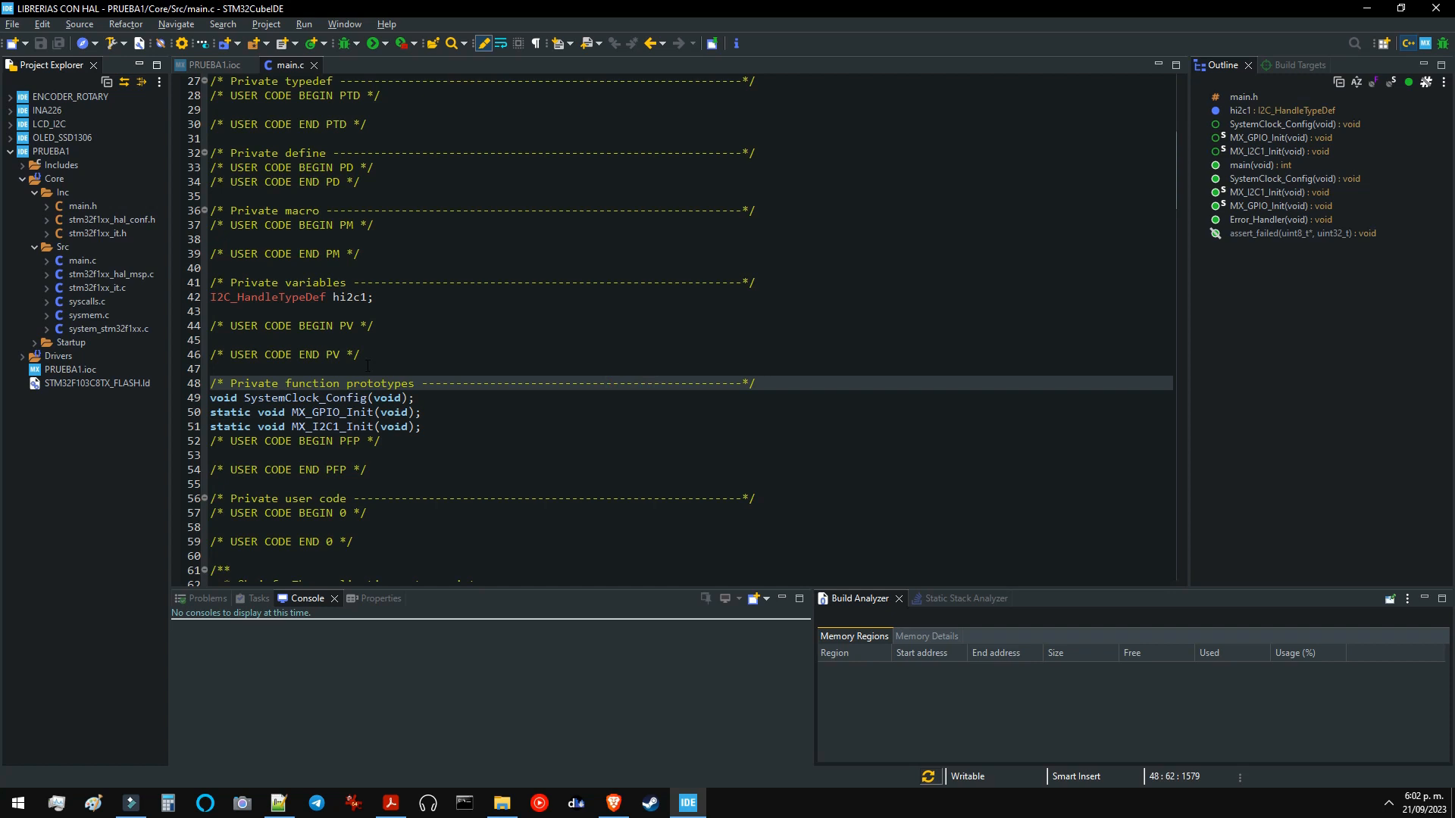
Exit STM32CubeIDE and relaunch it from File Explorer by opening the .project file in the LCD_I2C folder
left_click(1436, 7)
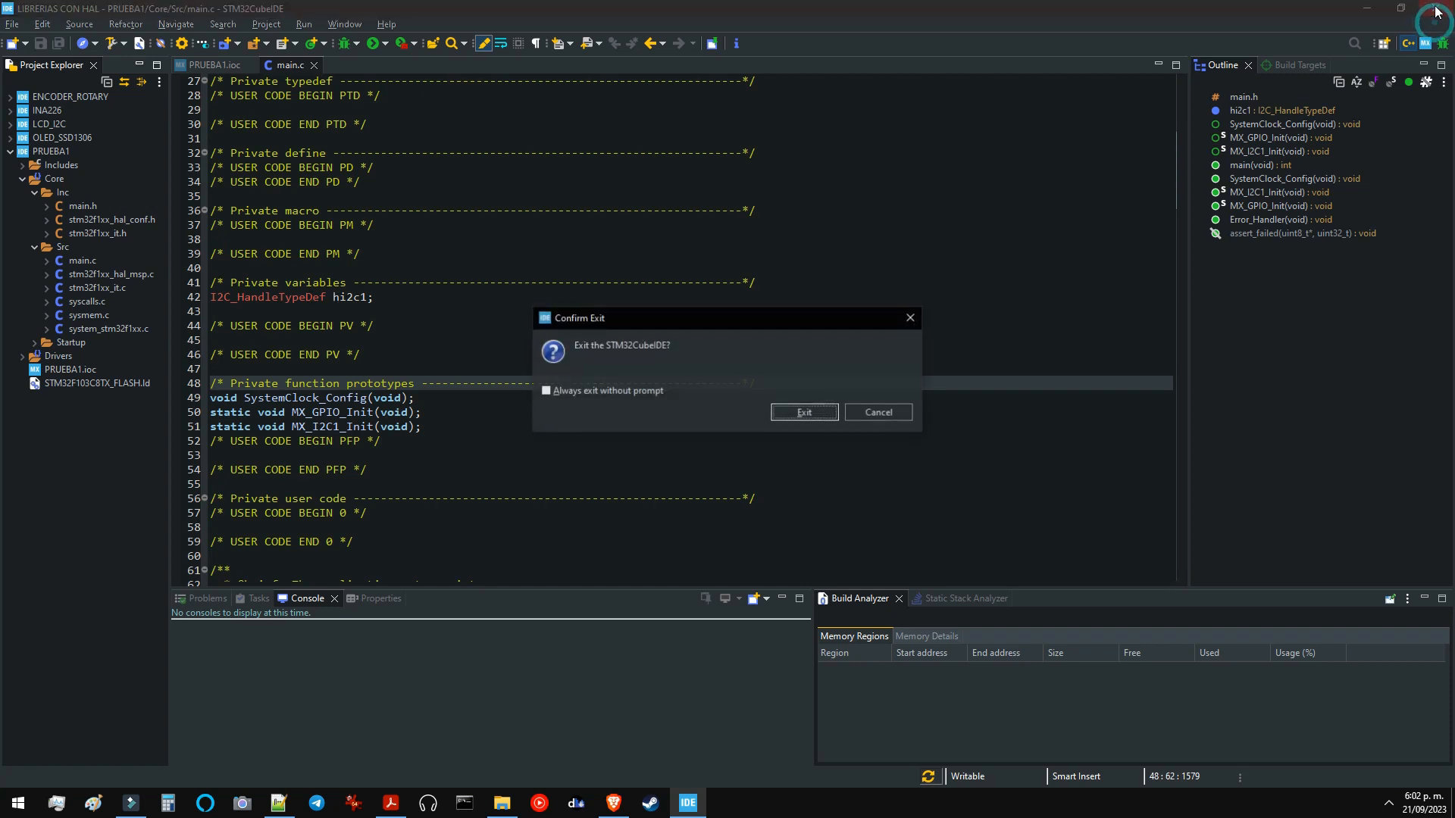
left_click(810, 412)
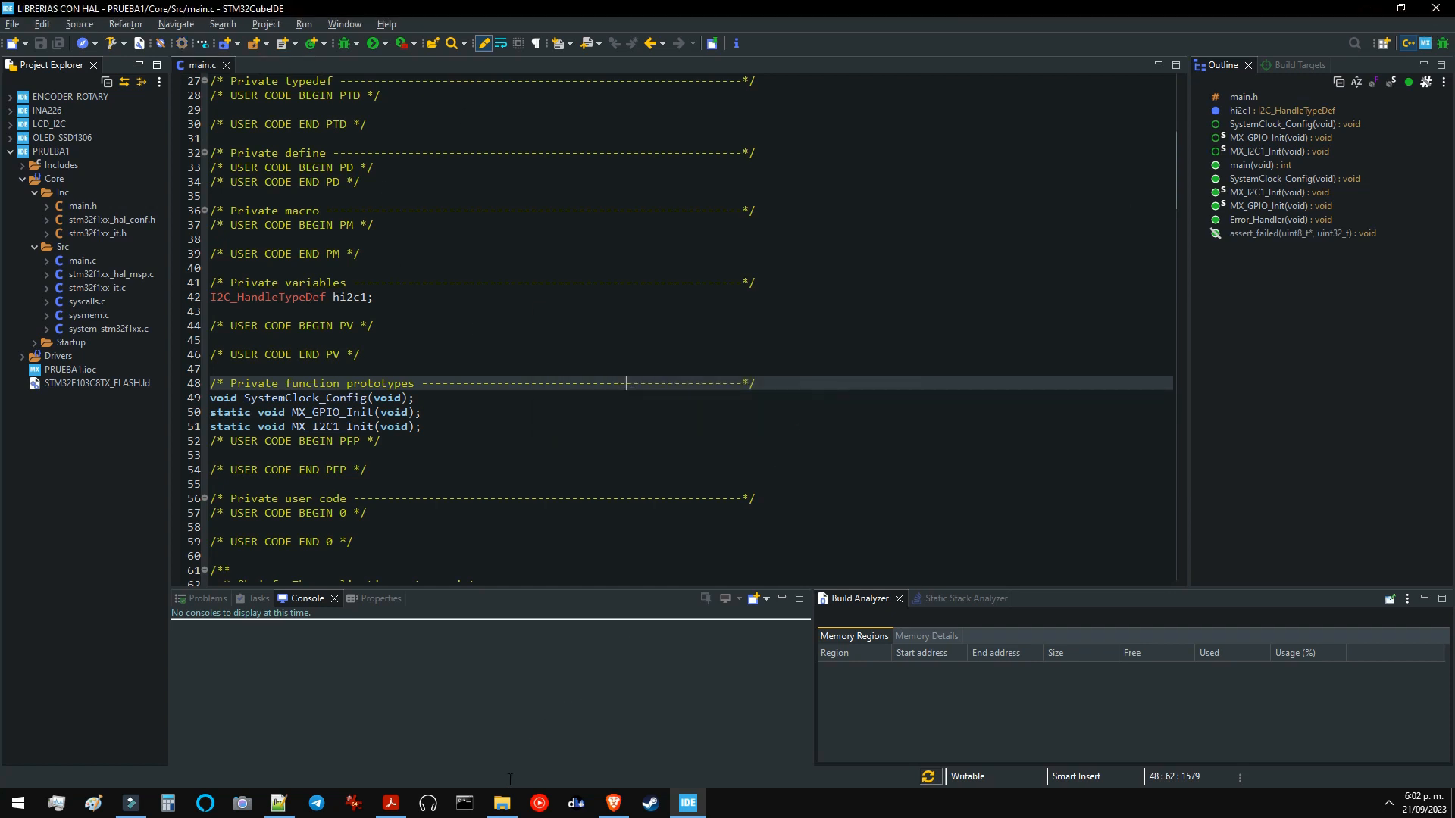
left_click(504, 807)
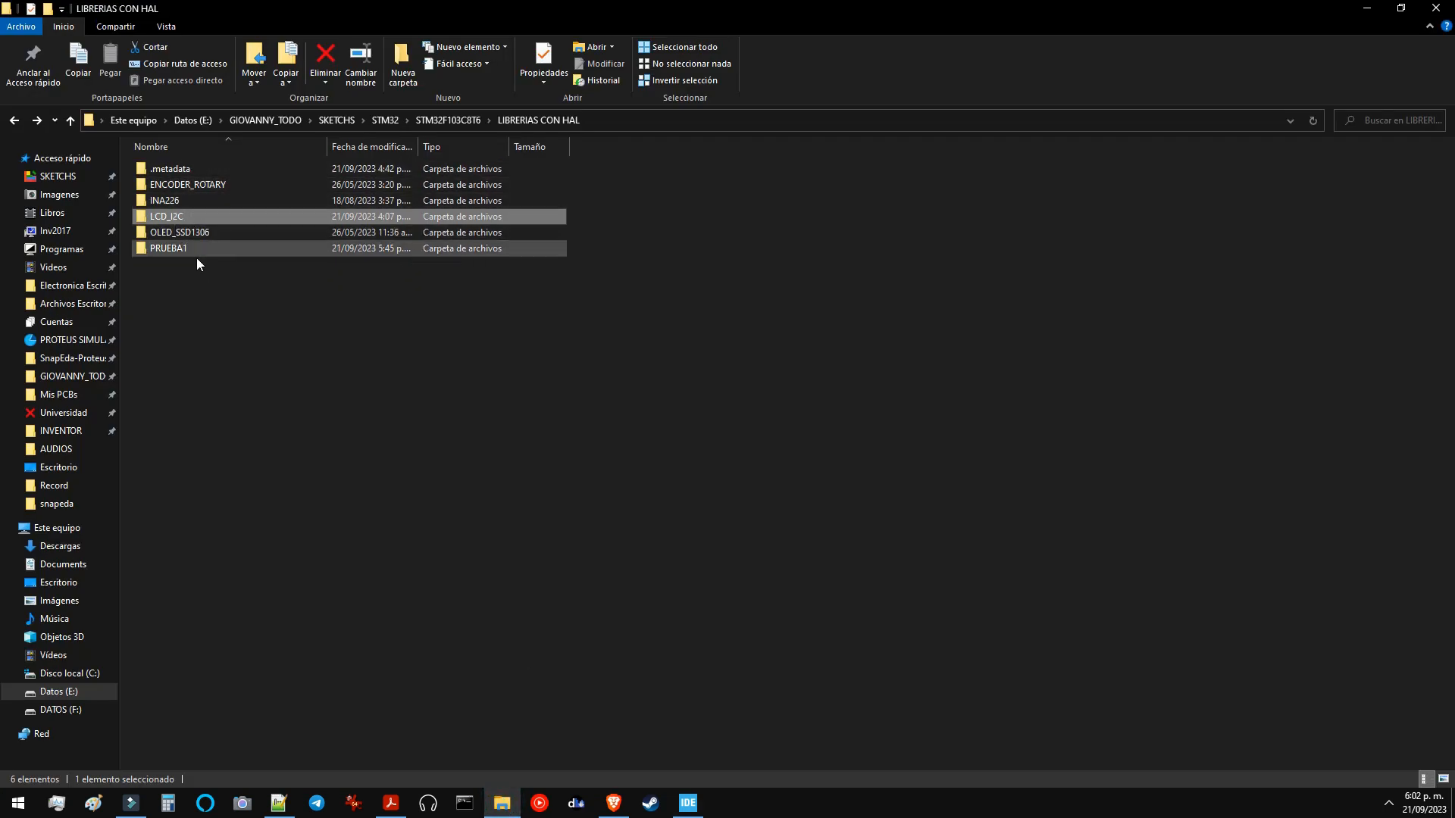
double_click(162, 221)
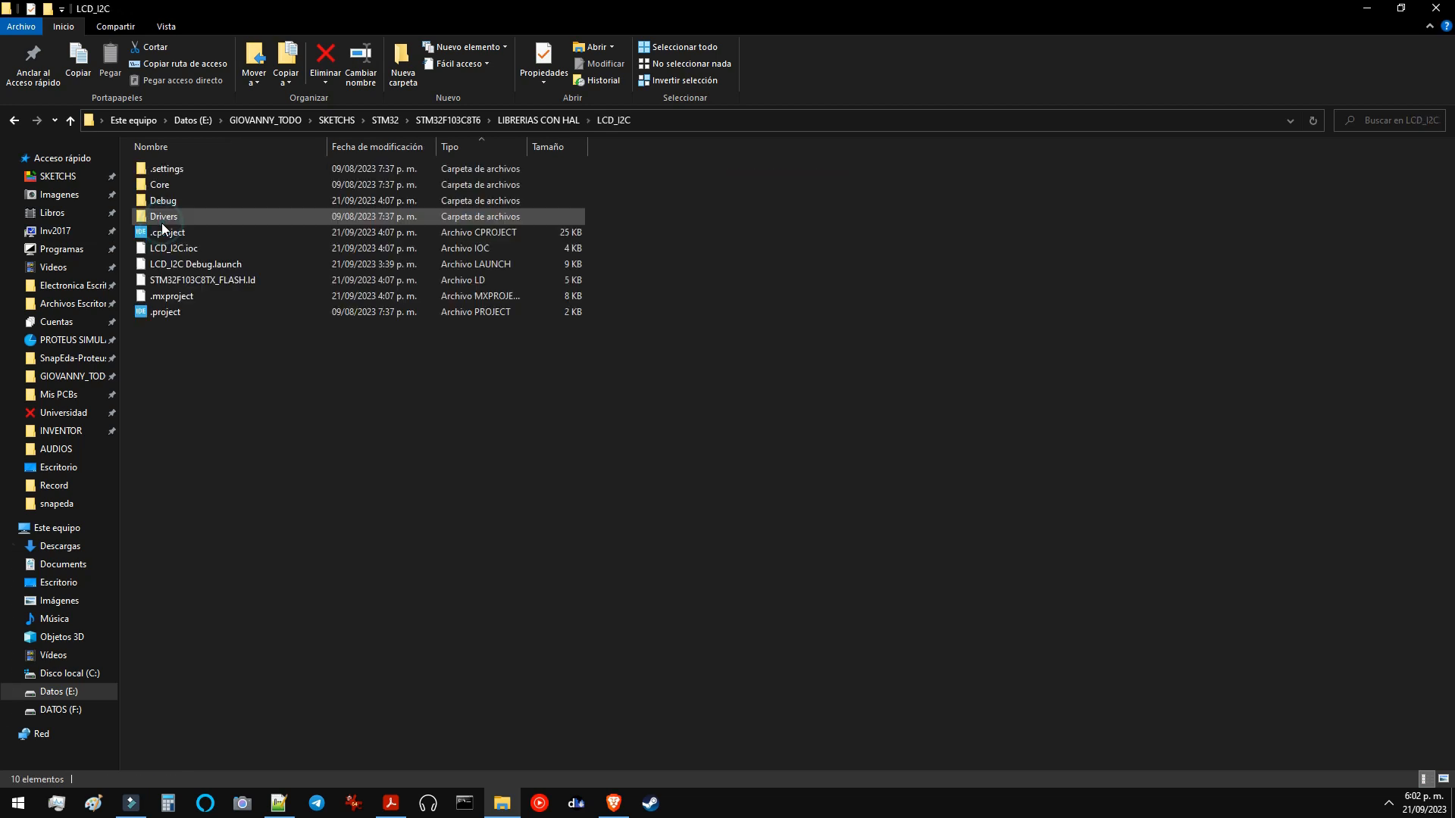
double_click(162, 312)
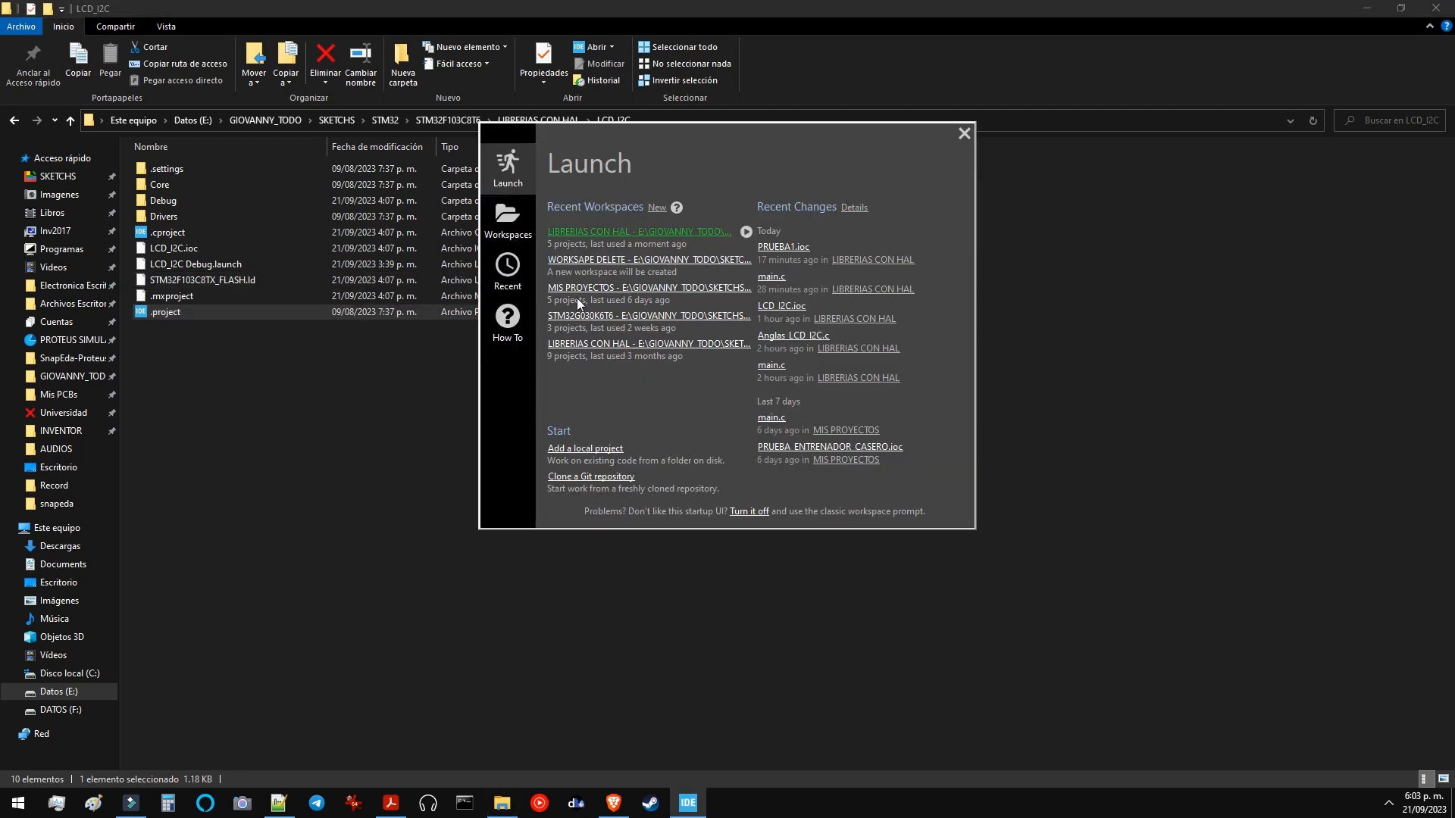
Launch the most recently used LIBRERIAS CON HAL workspace
left_click(665, 233)
left_click(660, 208)
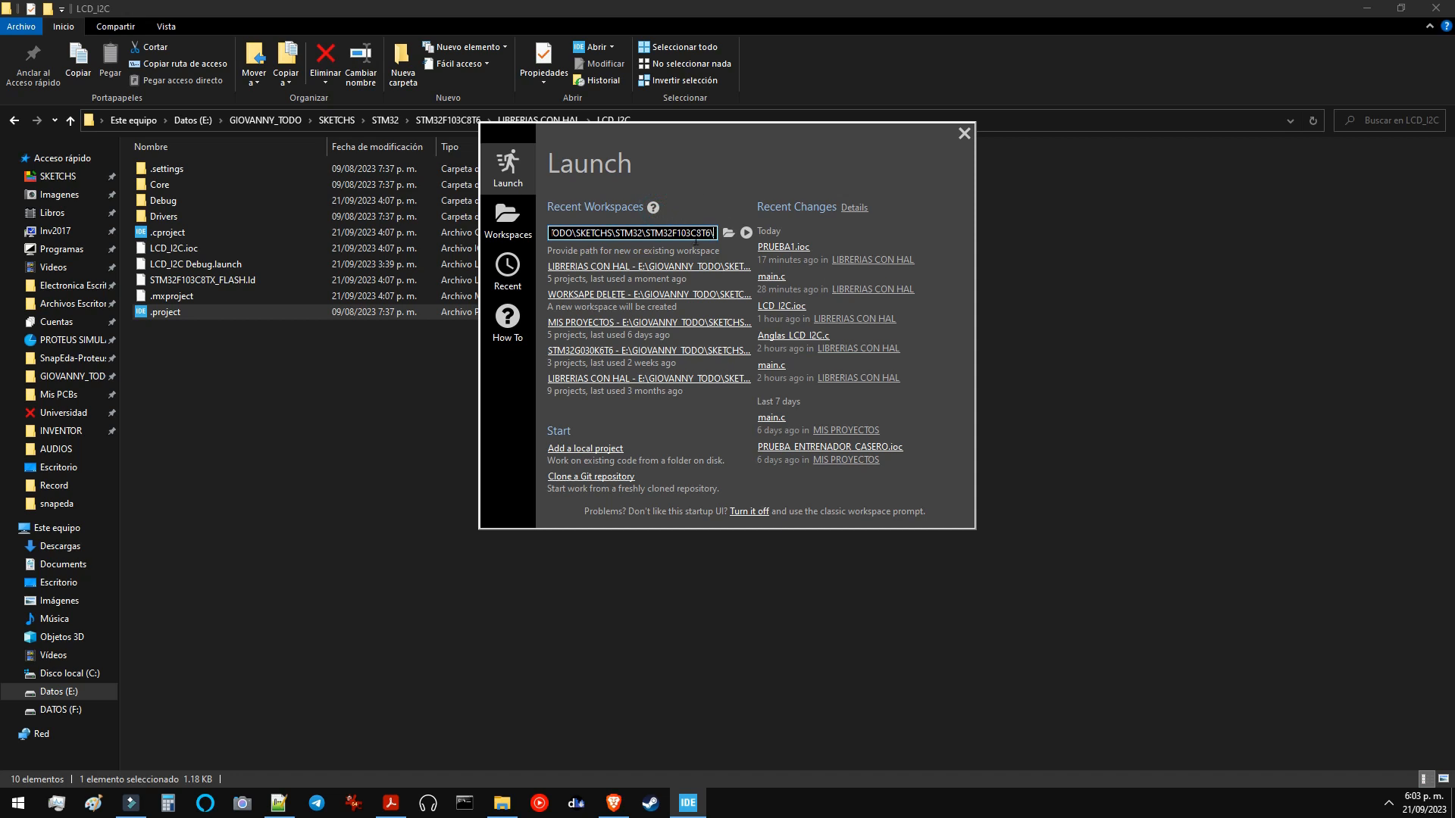
key("Escape")
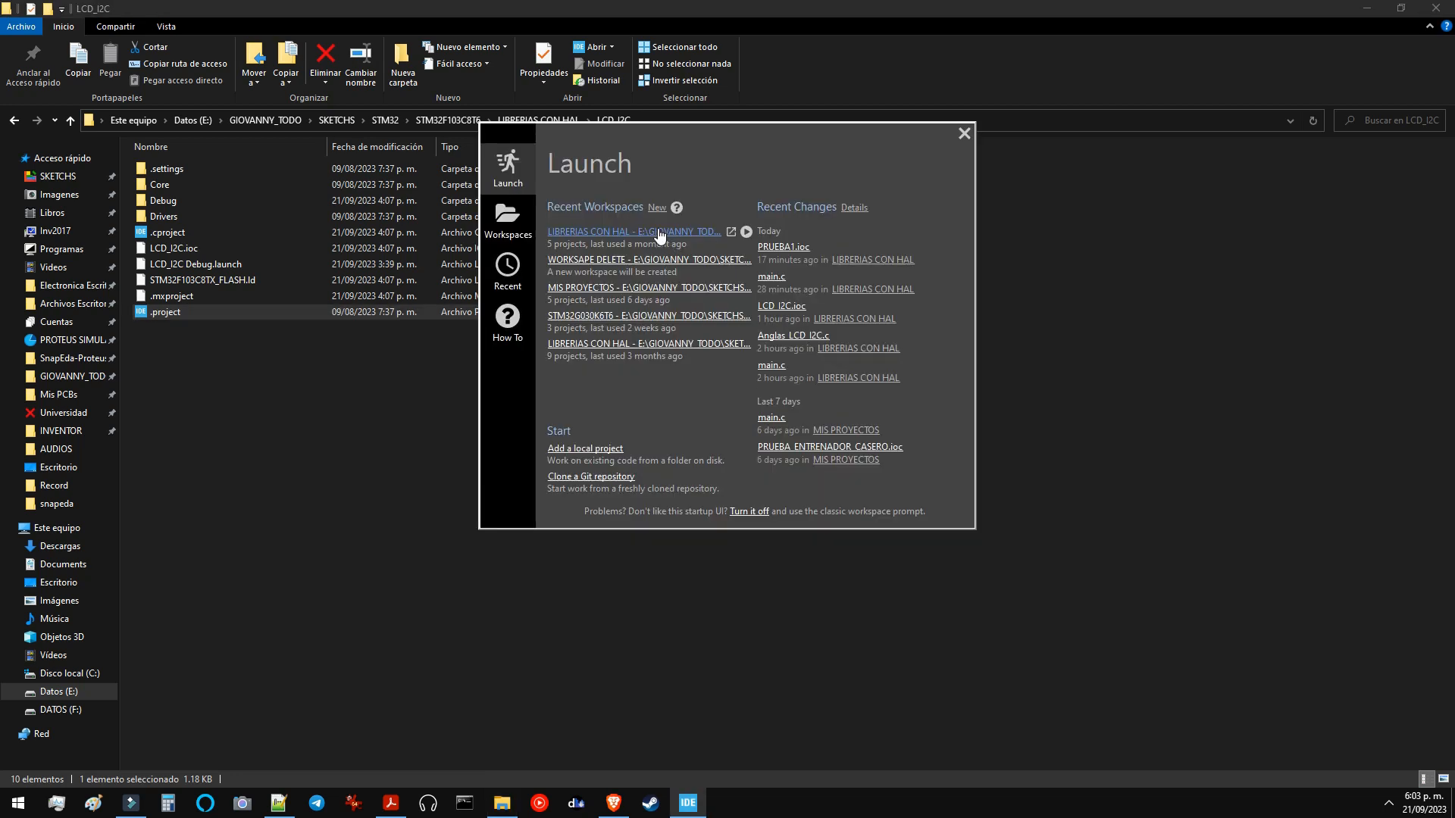
left_click(658, 231)
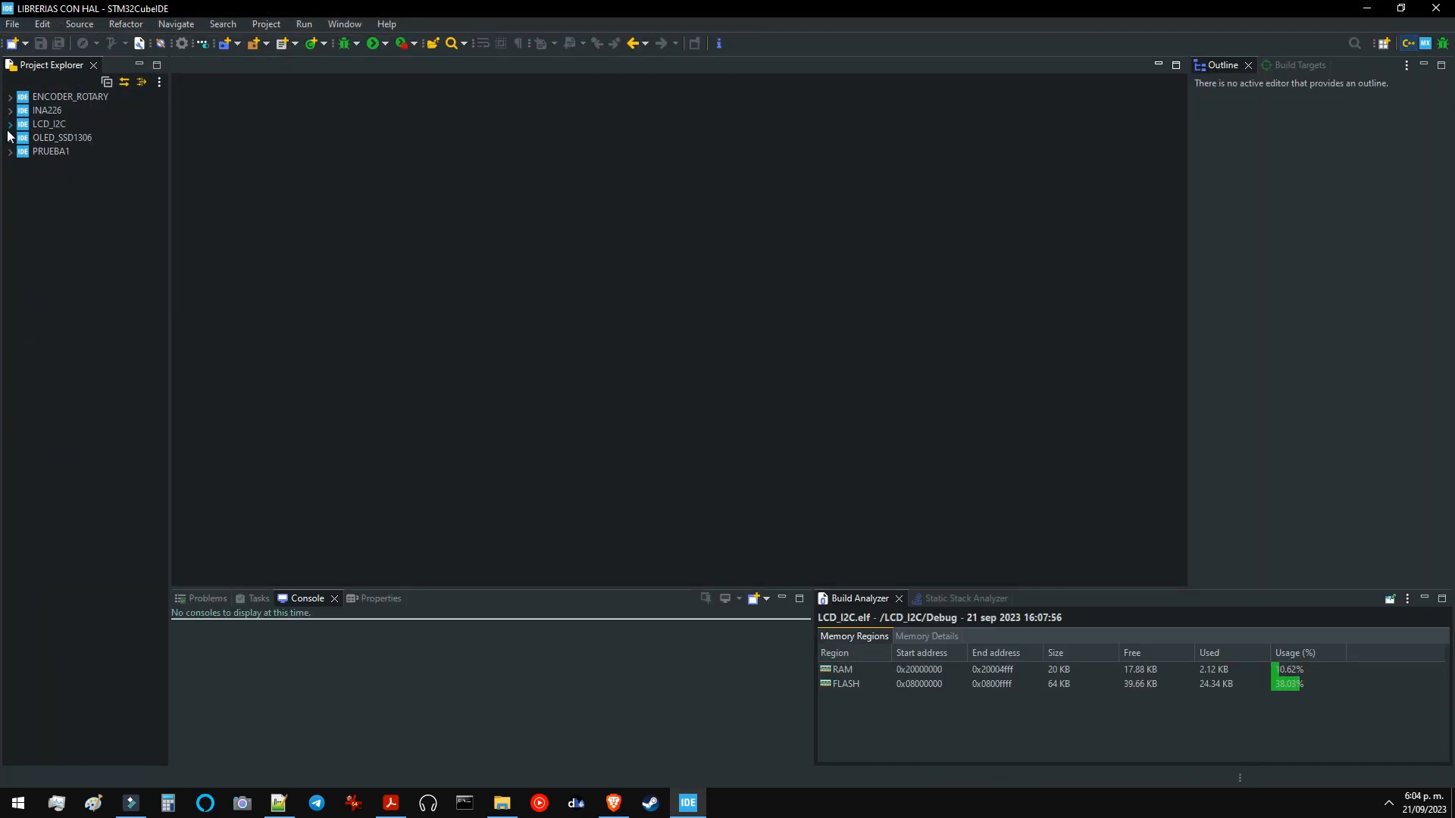
Open the LCD_I2C project's main.c, Anglas_LCD_I2C.h and Anglas_LCD_I2C.c, and look over the beginning of main.c
left_click(9, 126)
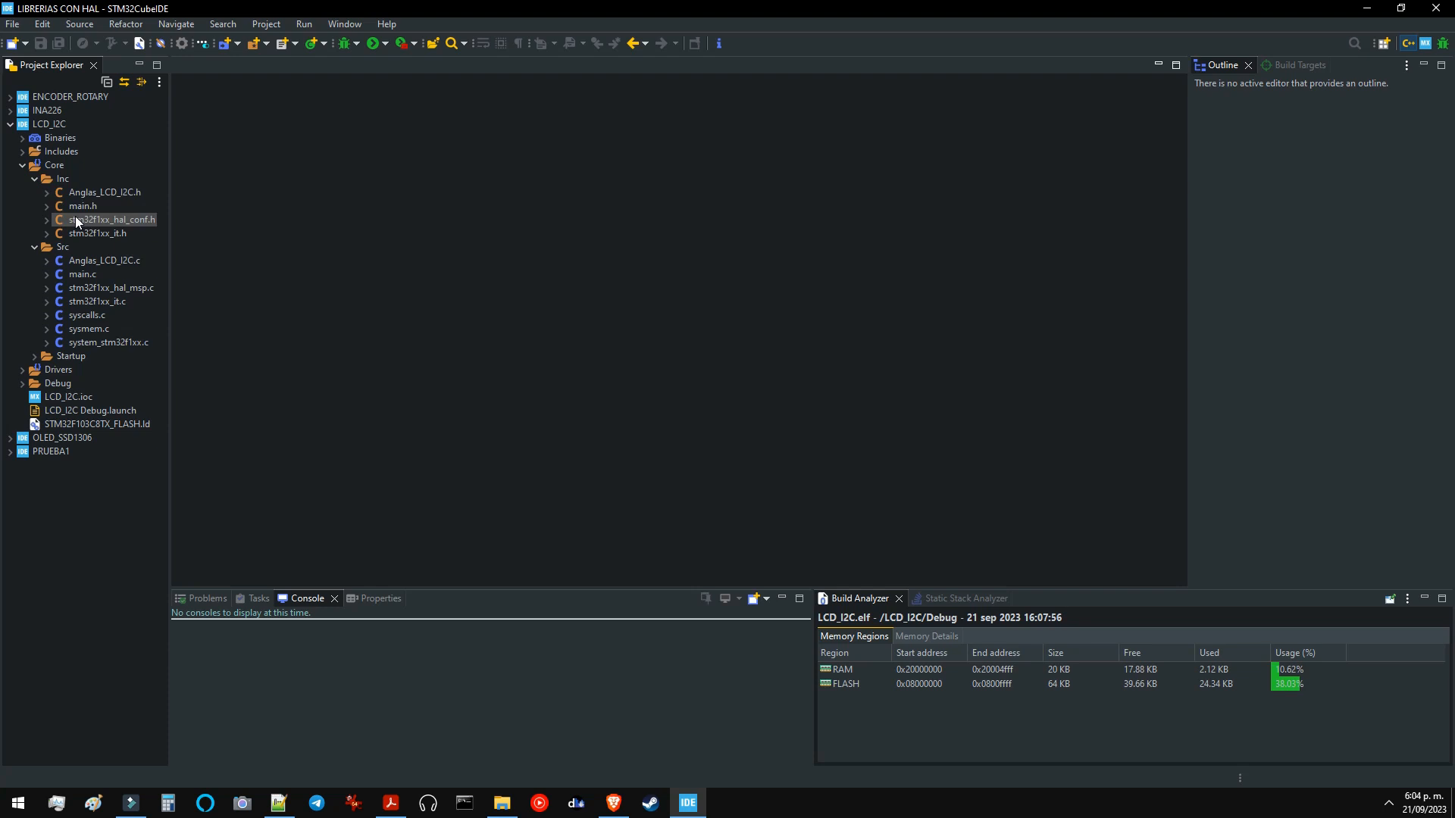
left_click(83, 274)
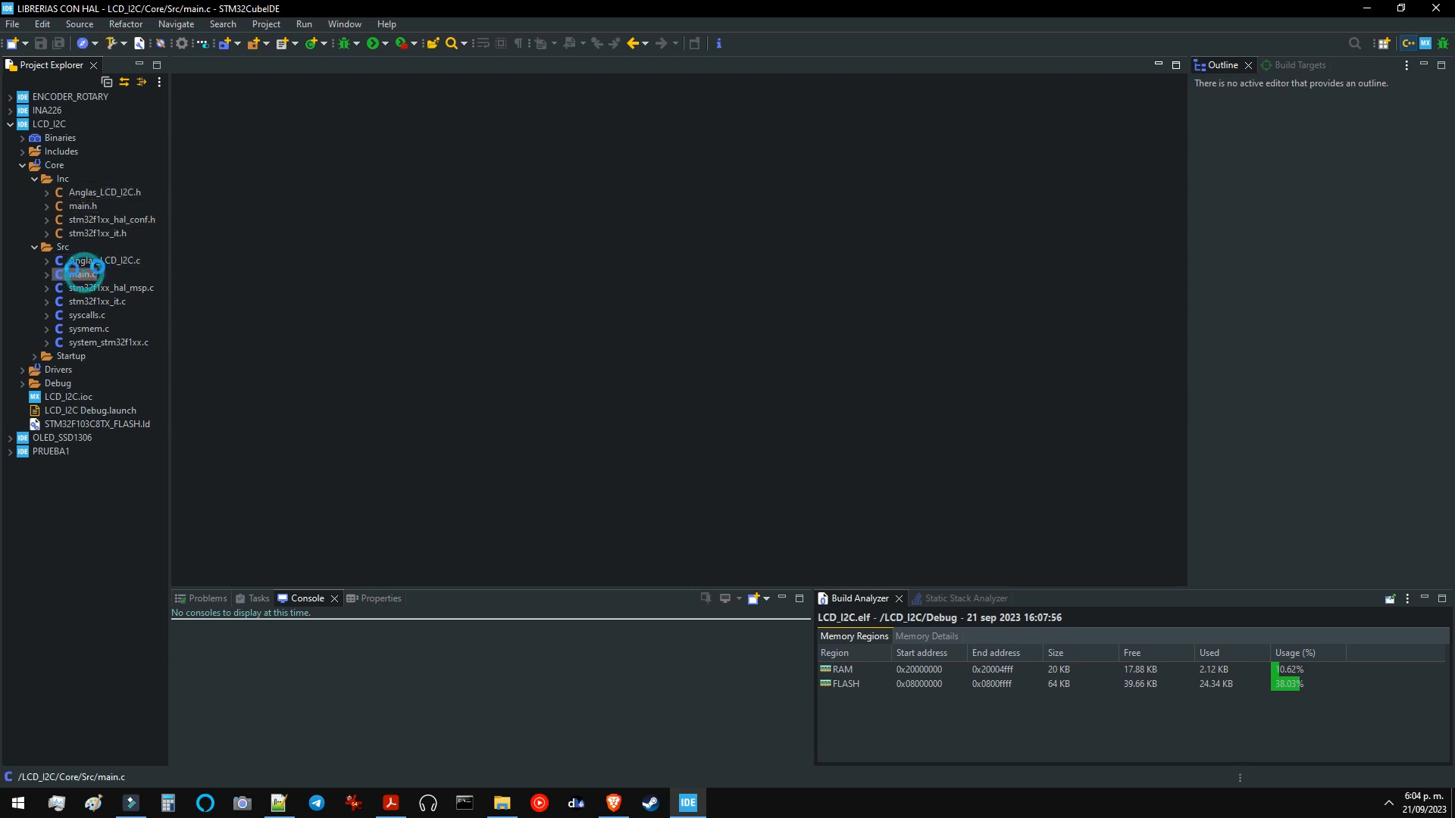
double_click(120, 191)
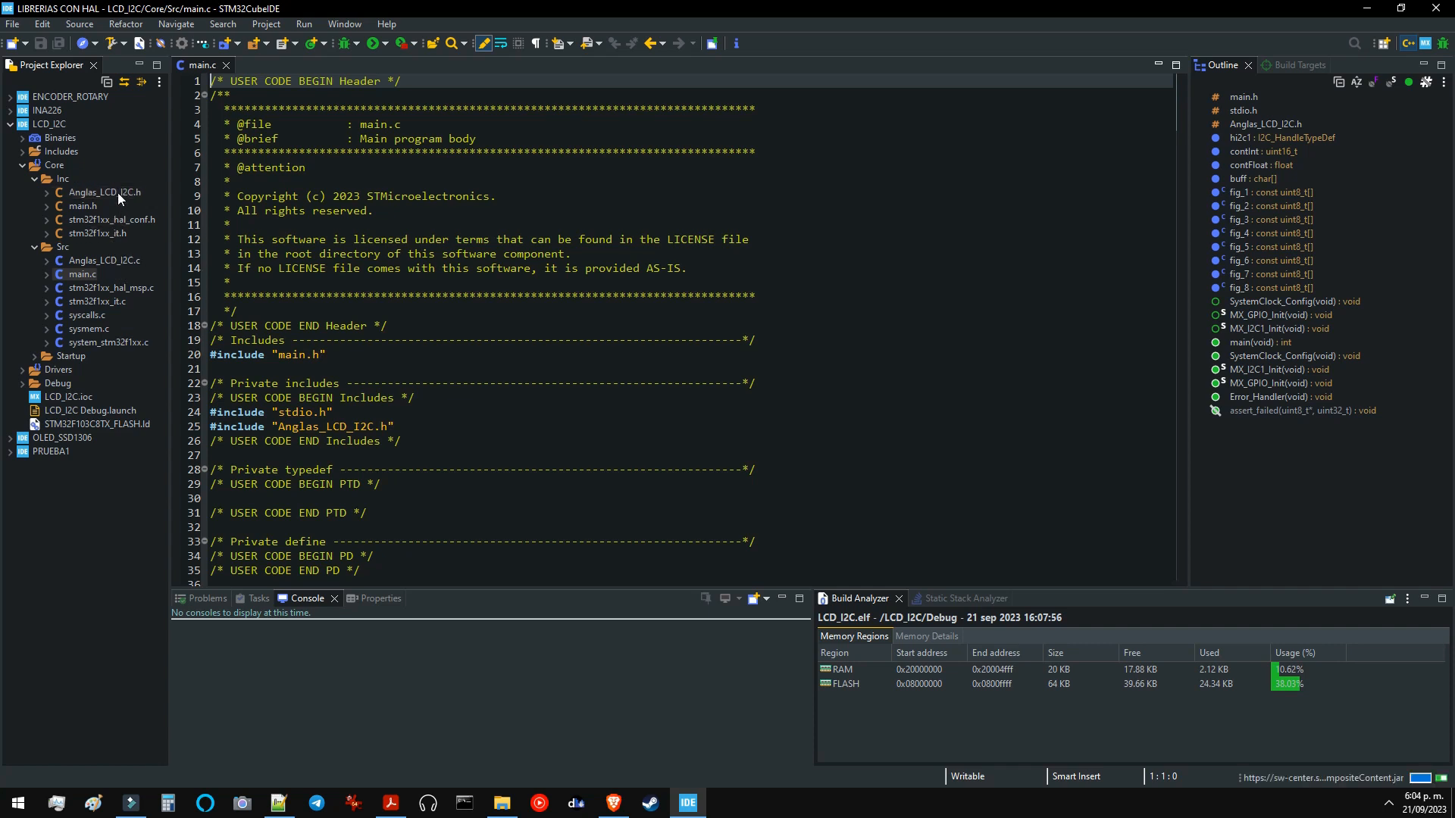
double_click(120, 260)
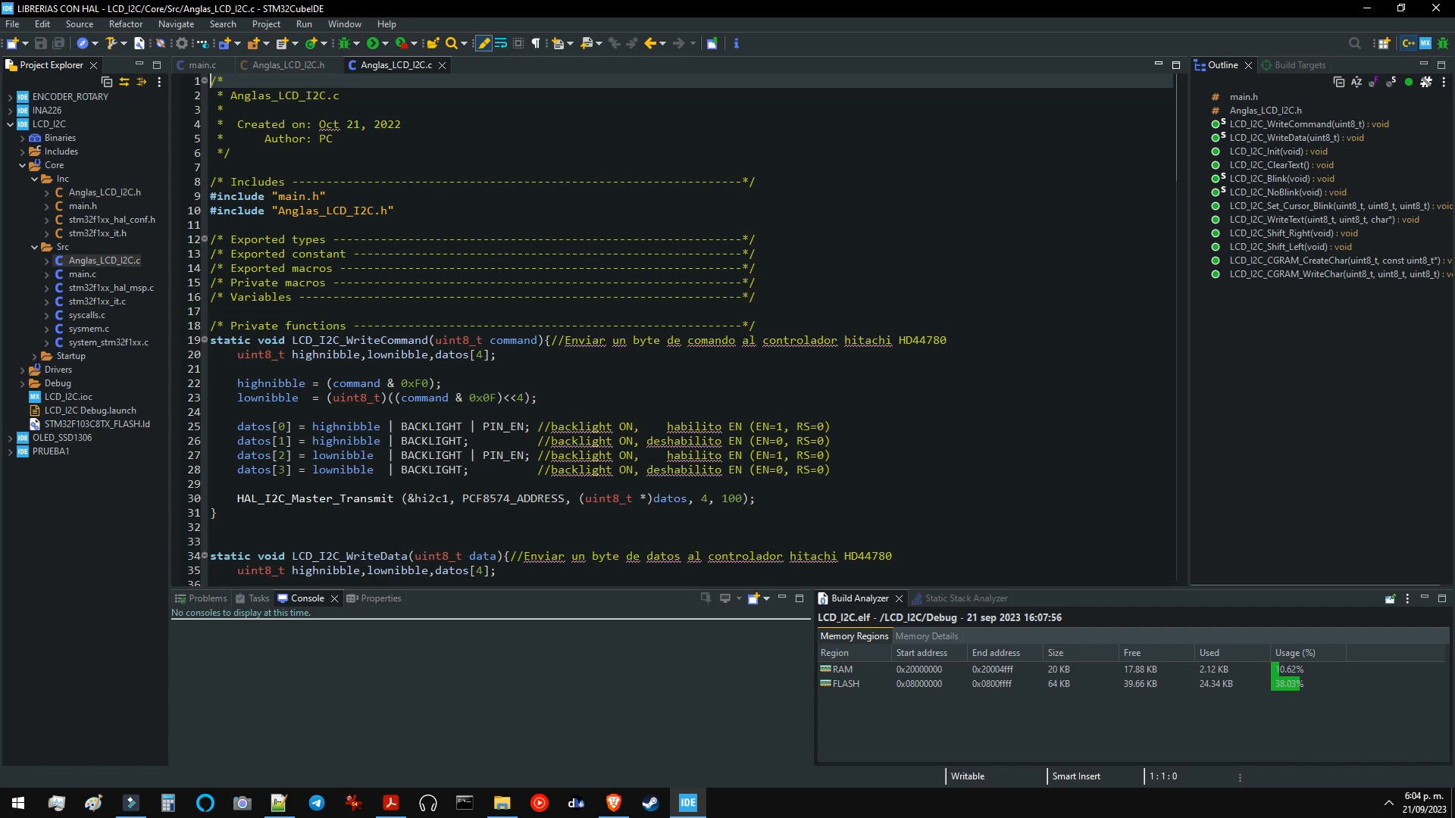
left_click(201, 65)
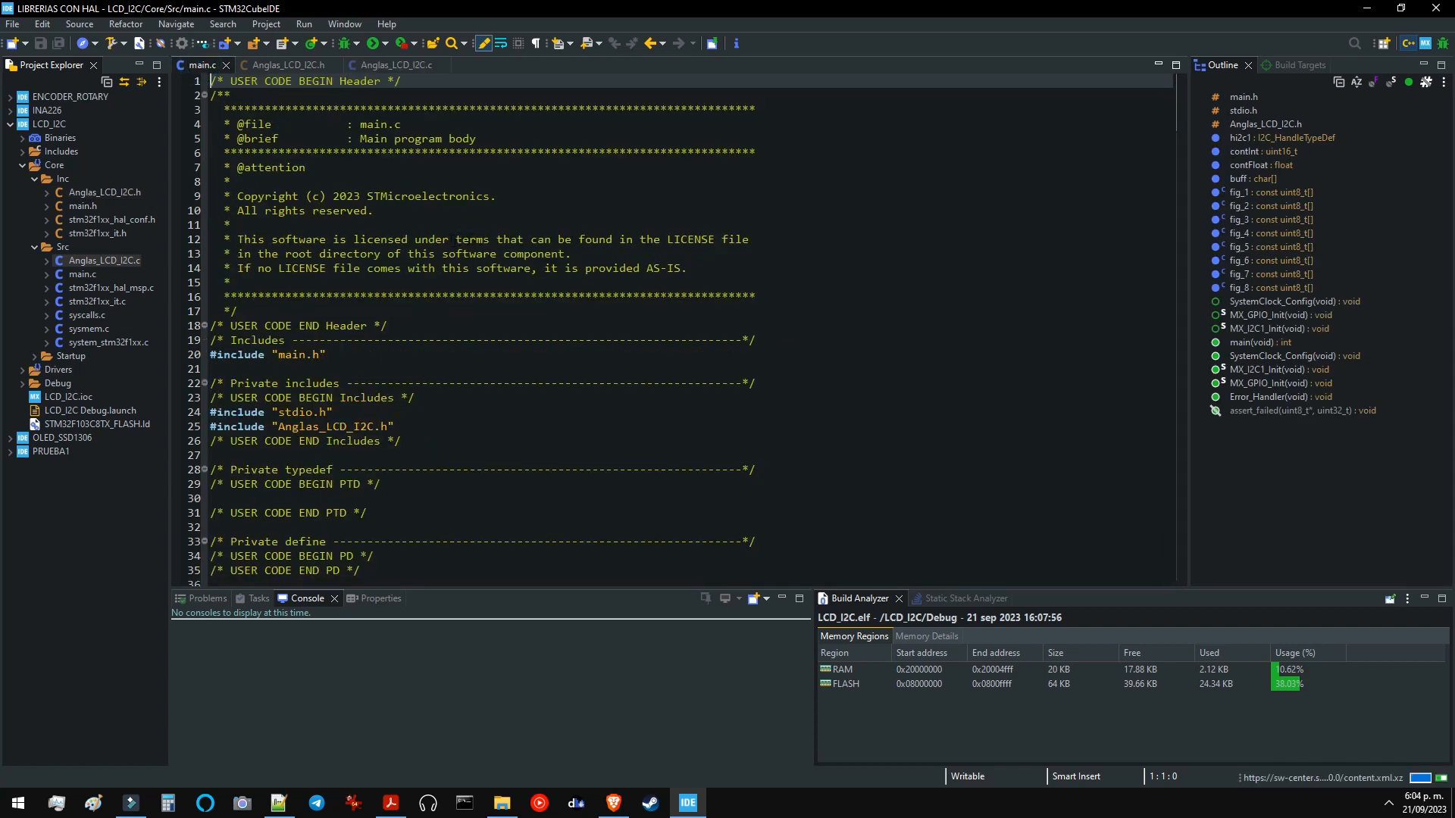
left_click(448, 241)
scroll(448, 241, "down", 4)
scroll(448, 241, "up", 4)
Open LCD_I2C.ioc and examine its SYS debug, RCC clock source and clock configuration settings
double_click(76, 397)
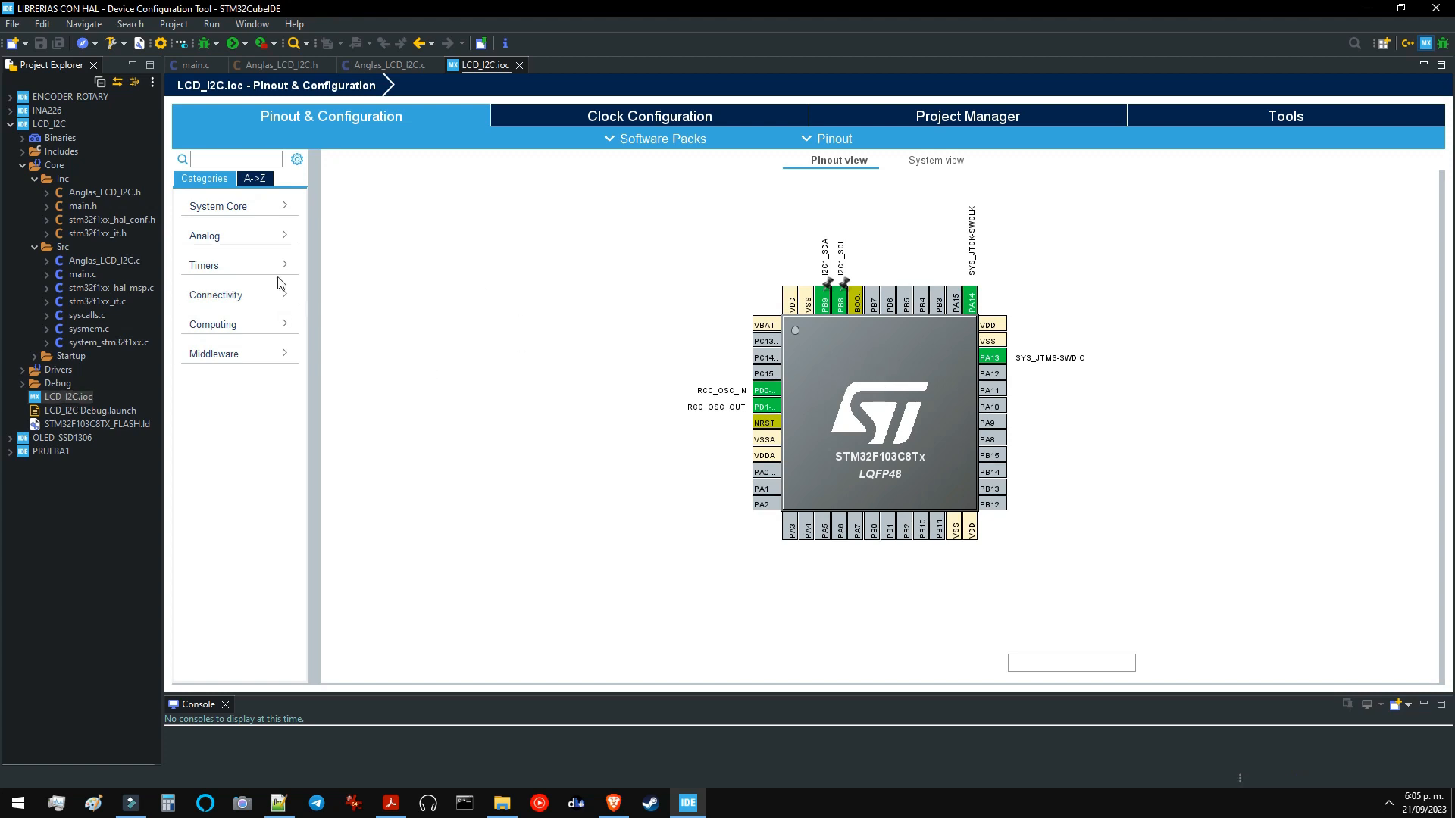
left_click(225, 208)
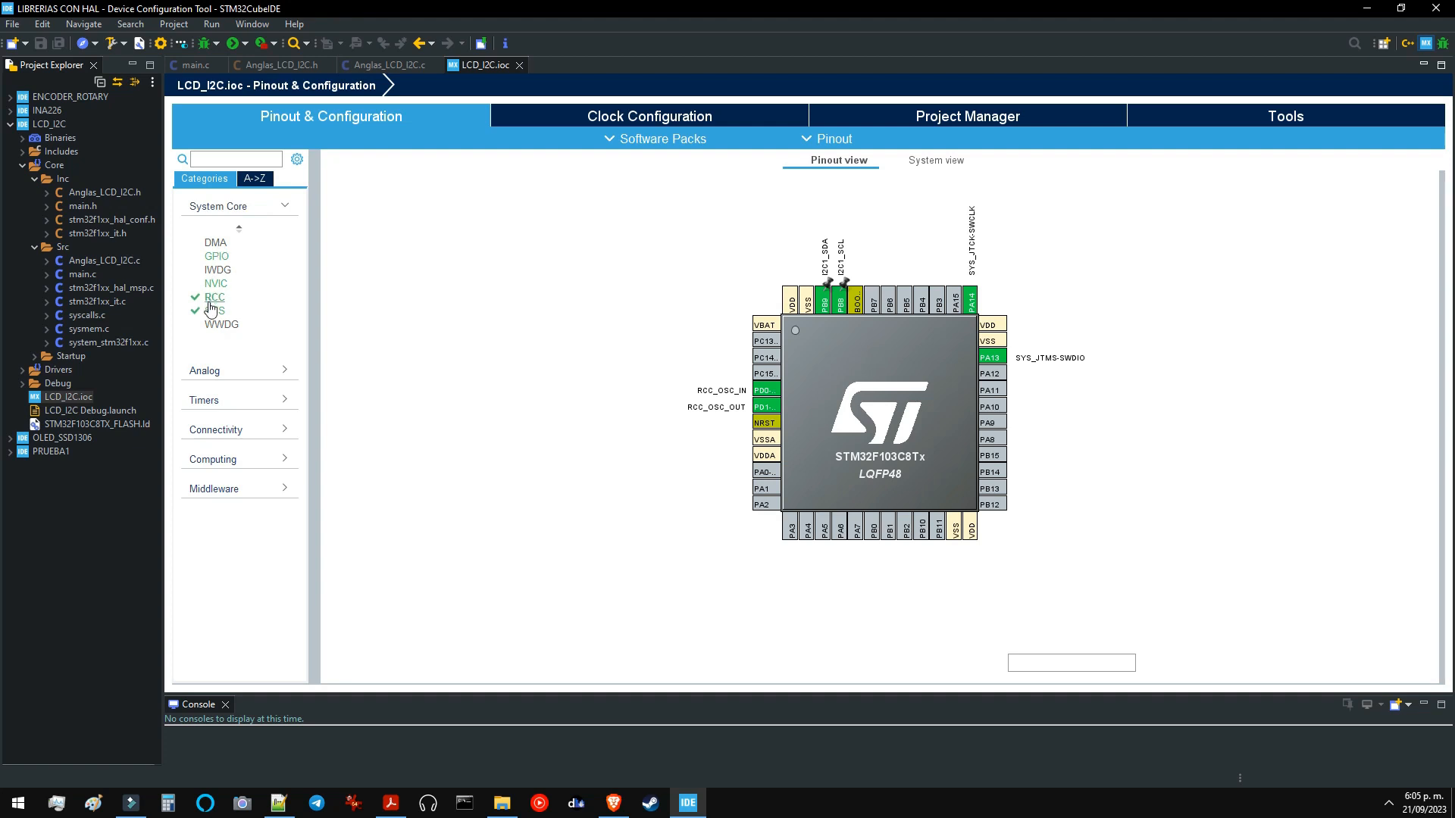
left_click(208, 312)
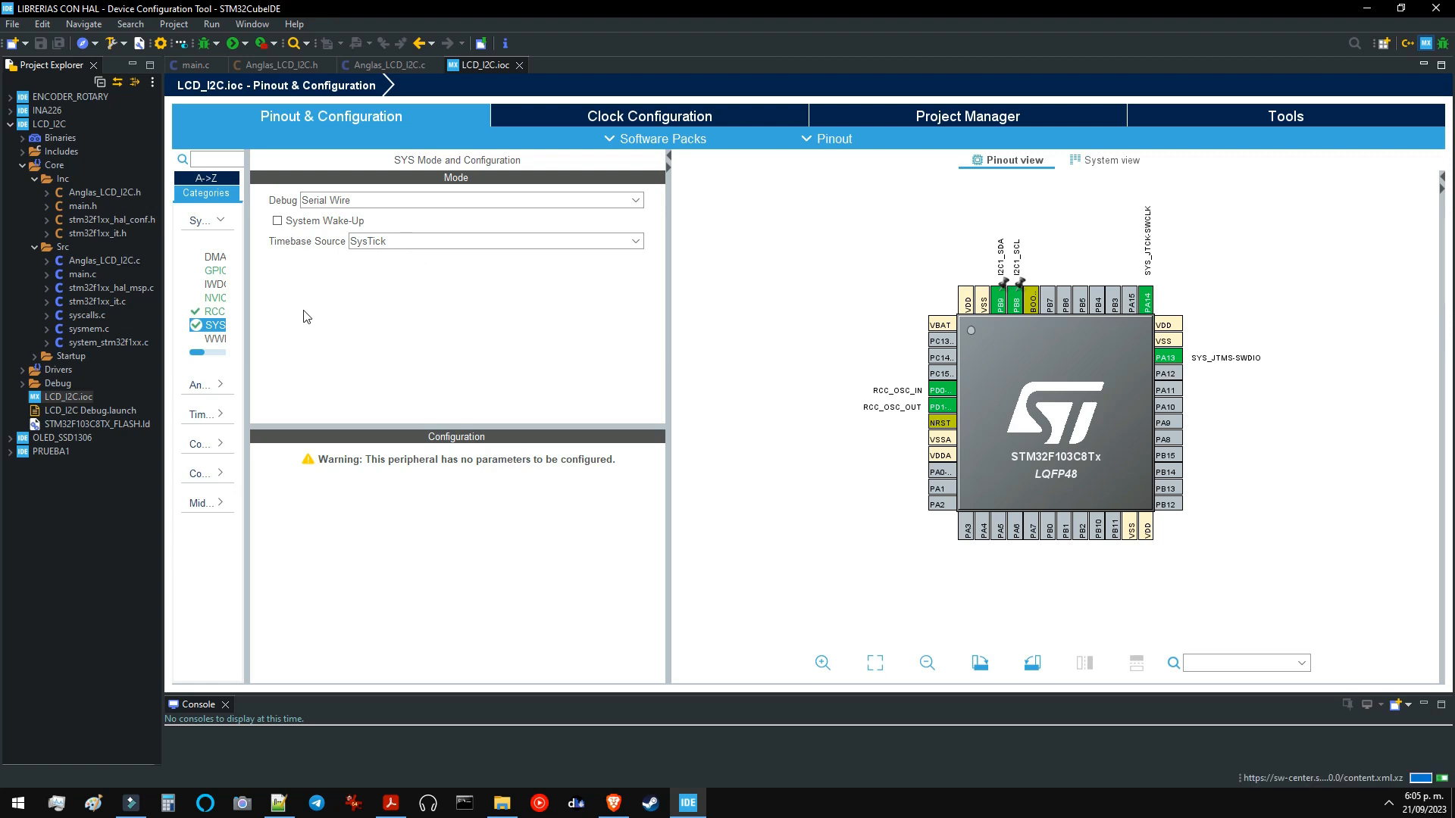
left_click_drag(245, 308, 272, 308)
left_click(215, 311)
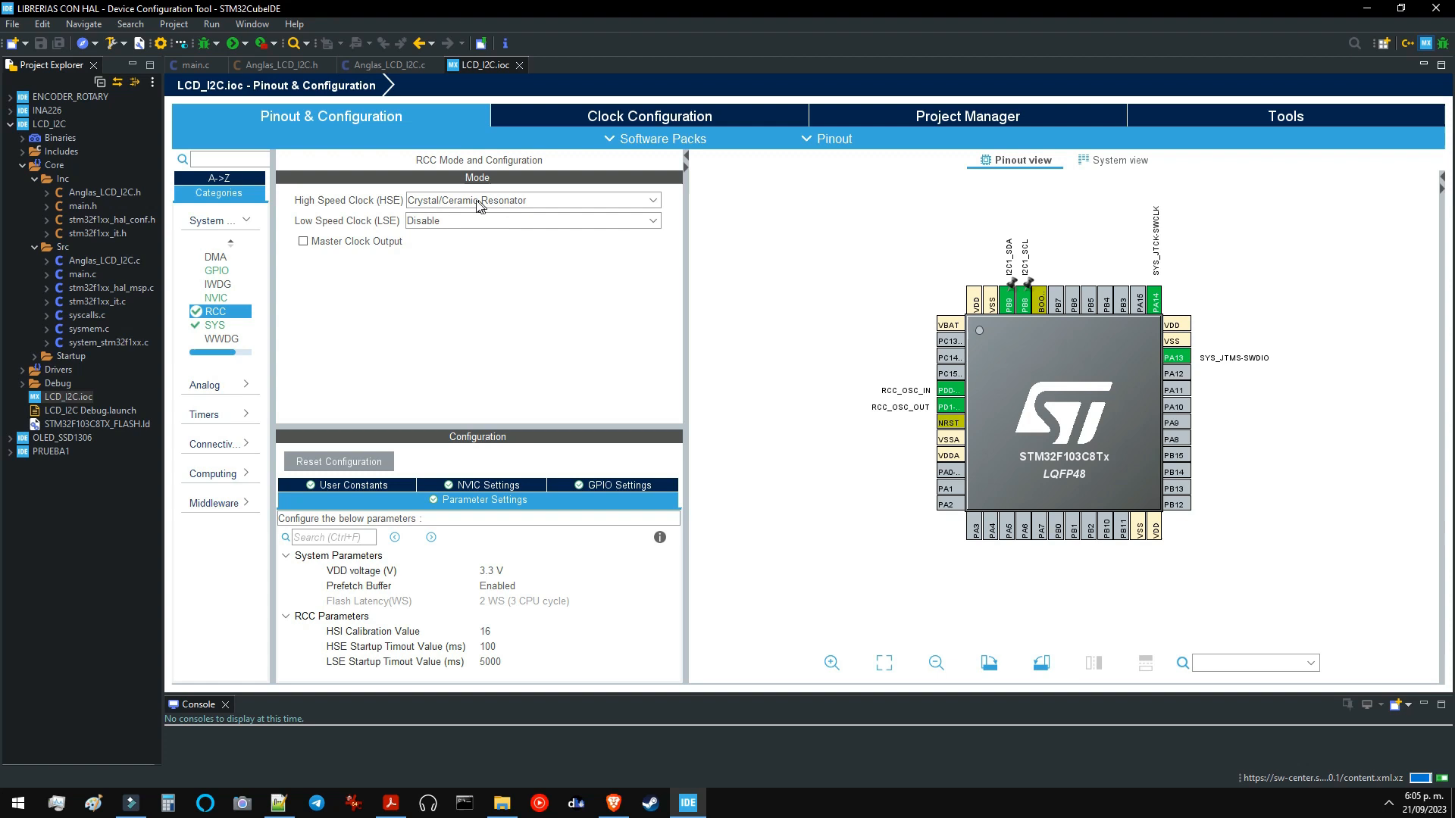
left_click(626, 122)
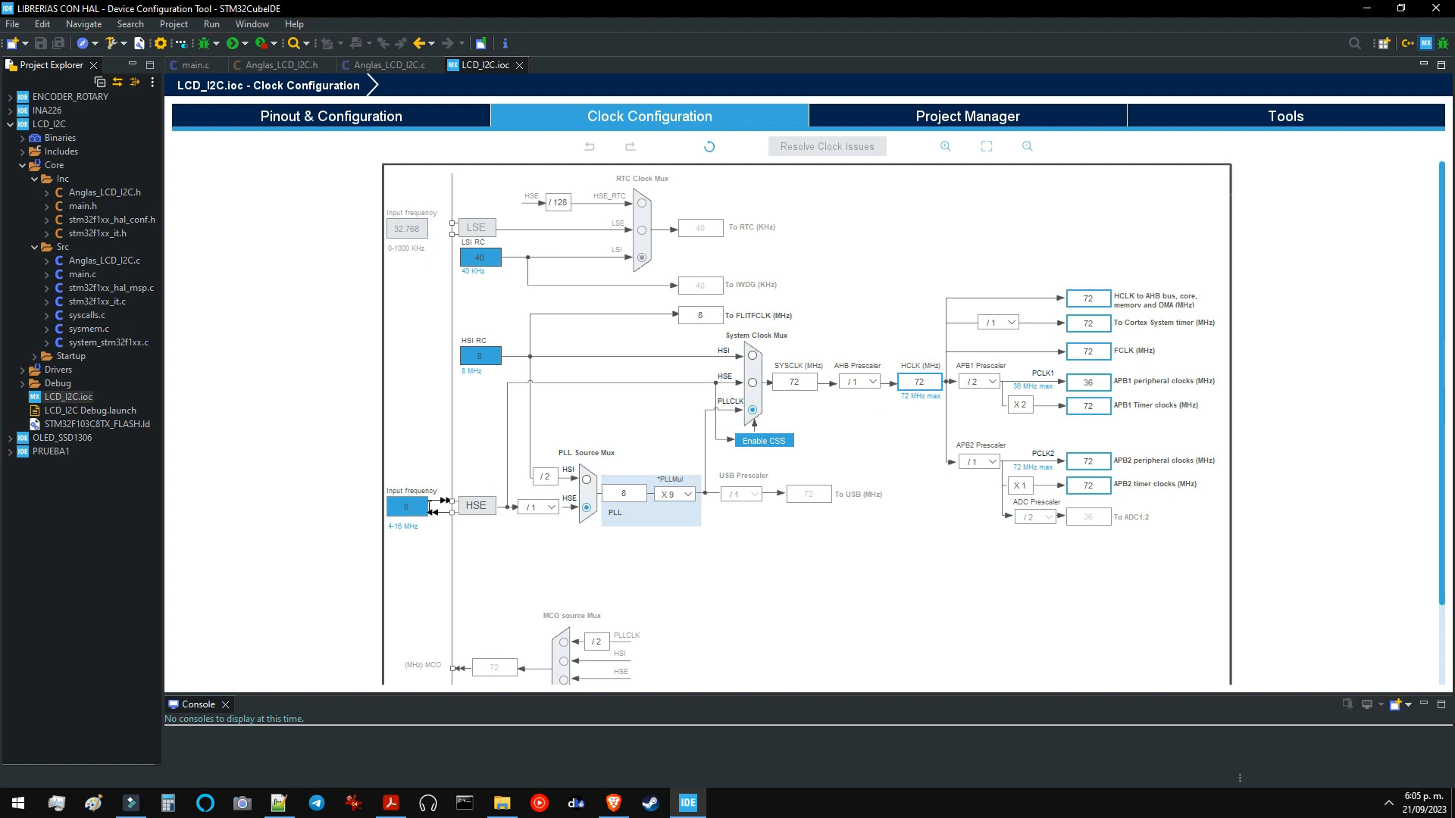
Review the I2C1 mode and parameter settings in the LCD_I2C pinout configuration
left_click(418, 114)
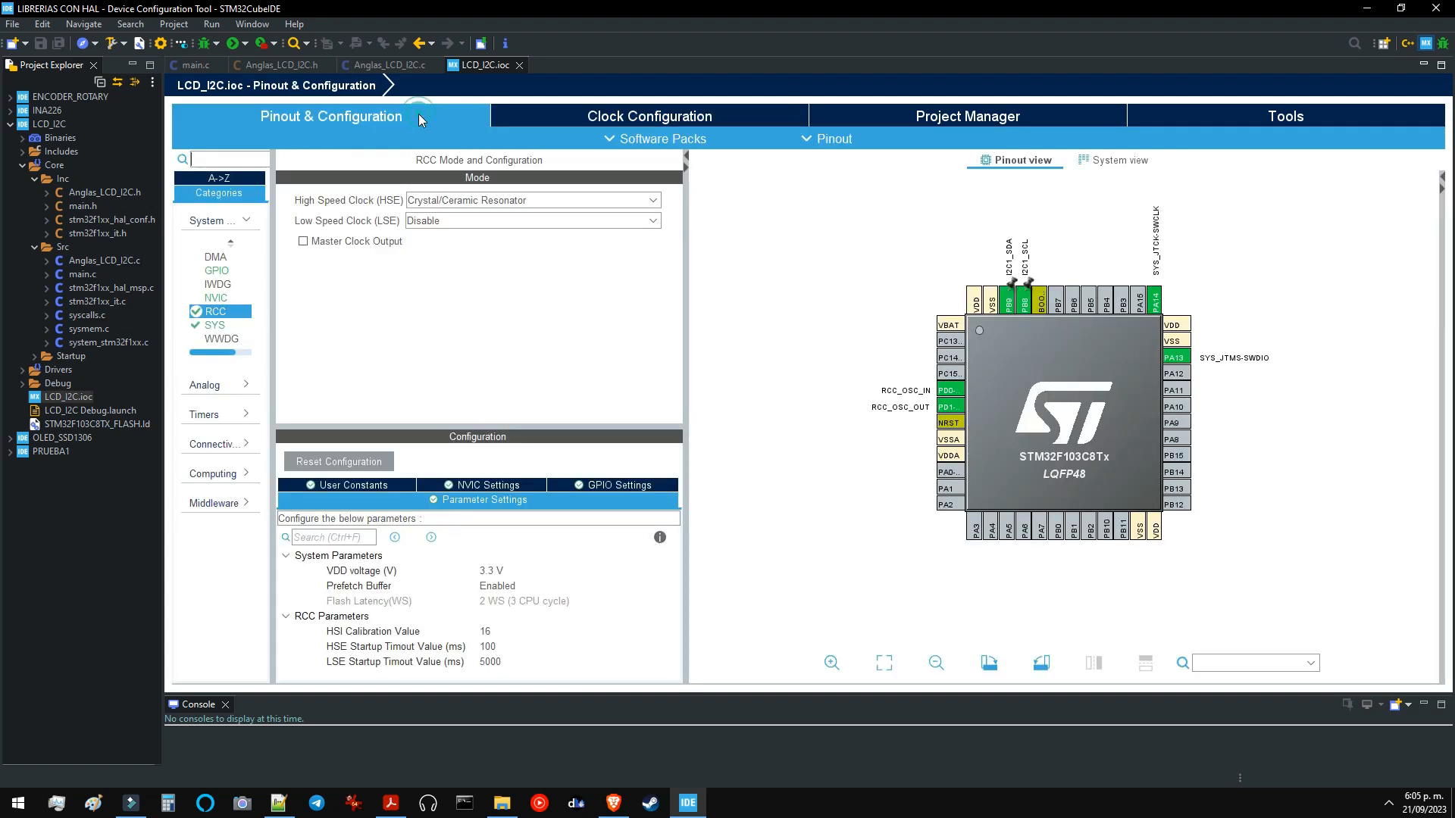
left_click(219, 445)
left_click(197, 495)
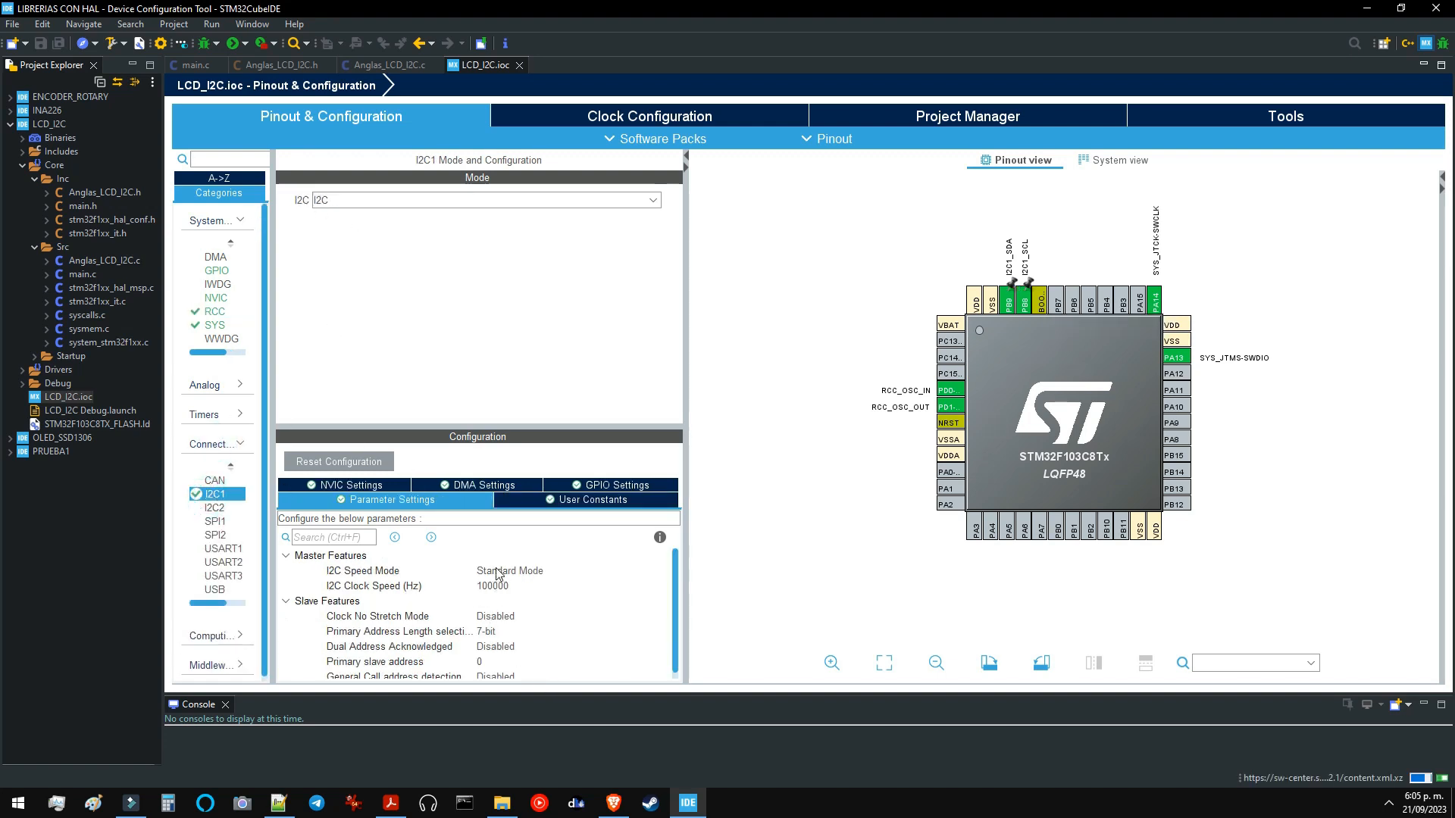
scroll(538, 595, "down", 1)
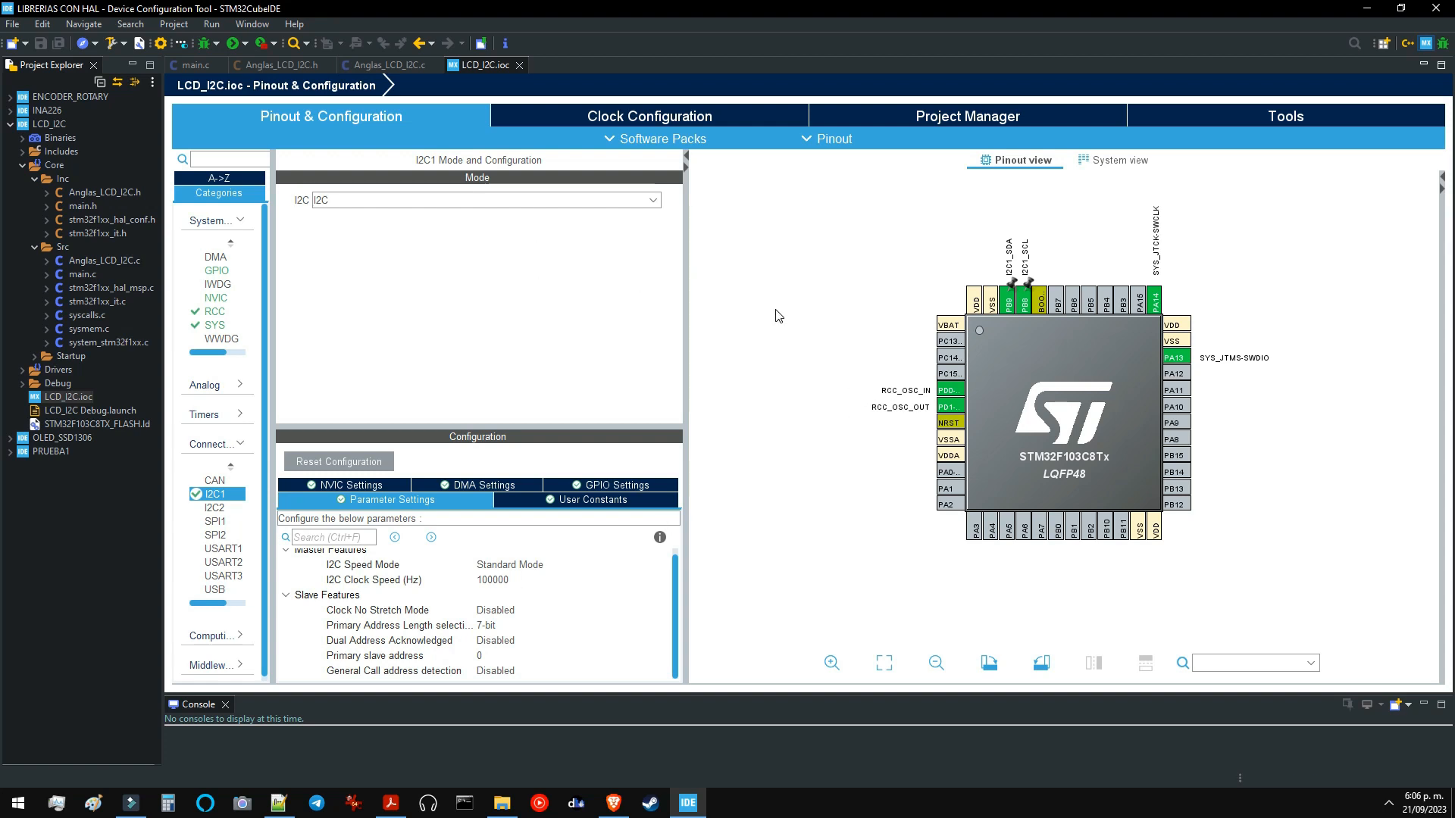
Return to the LCD_I2C project's main.c and build the project
left_click(193, 65)
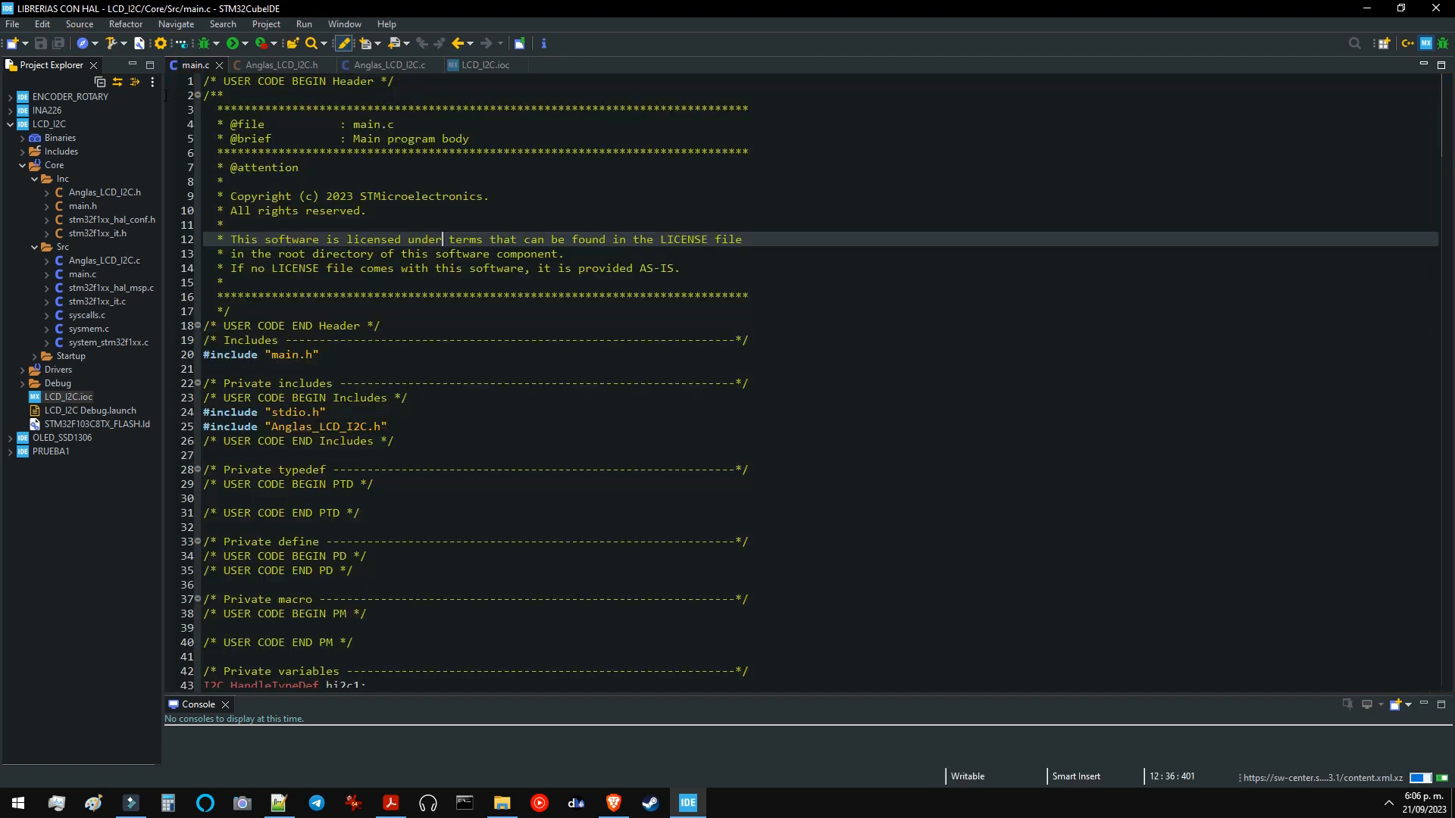
left_click(109, 44)
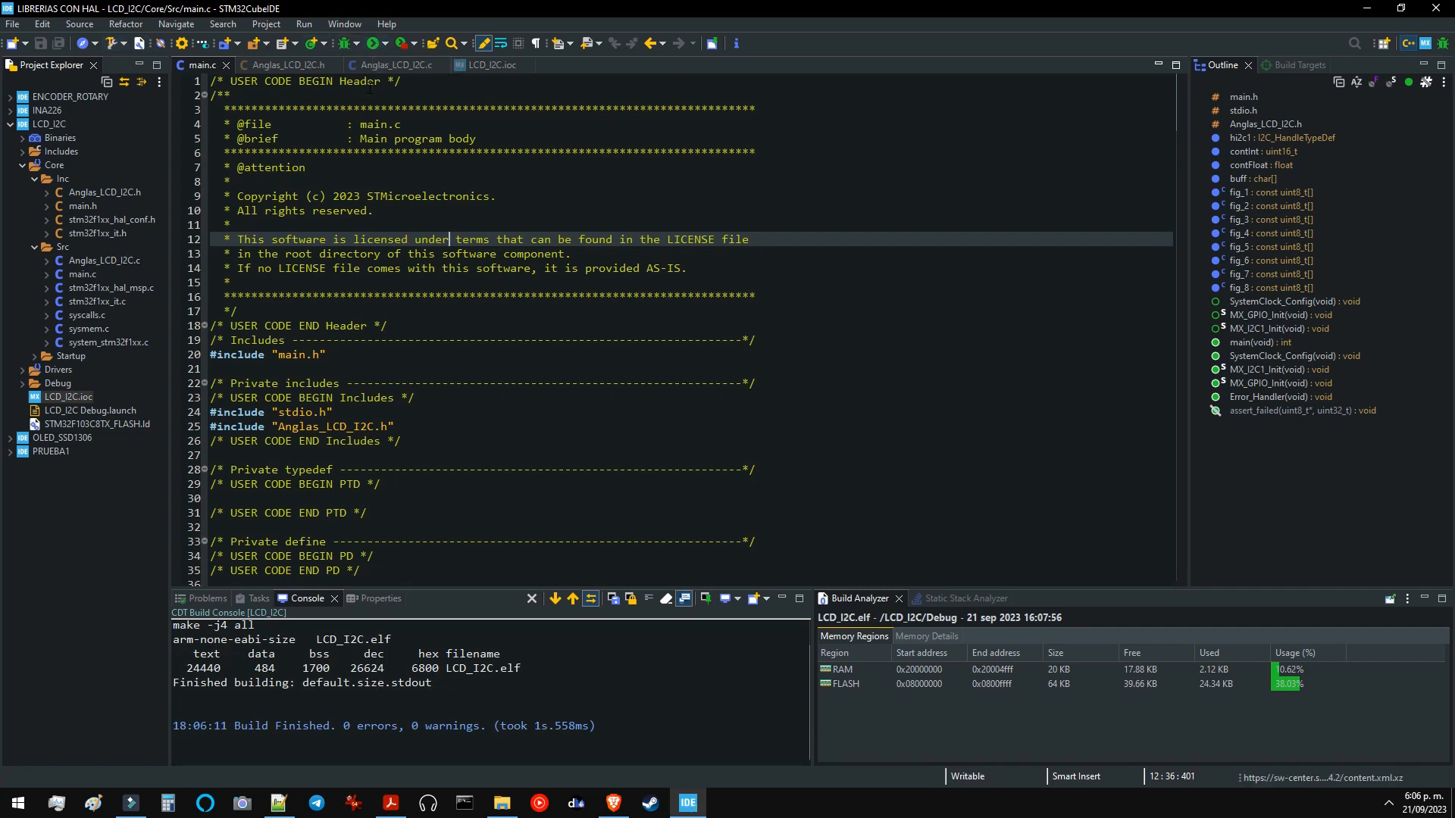
Collapse the LCD_I2C project and expand the Core, Inc and Src folders of PRUEBA1
left_click(10, 125)
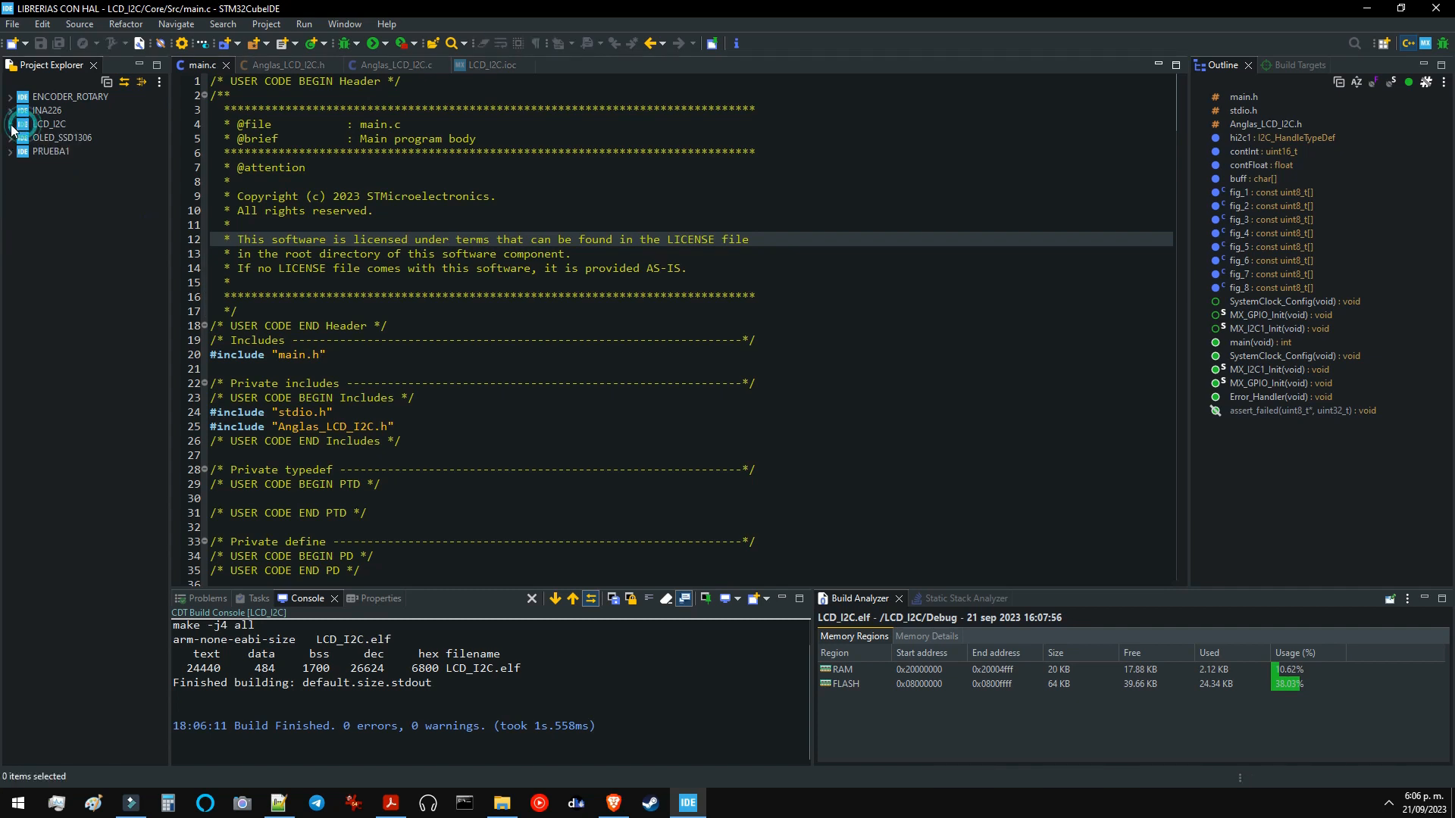
left_click(10, 151)
left_click(22, 179)
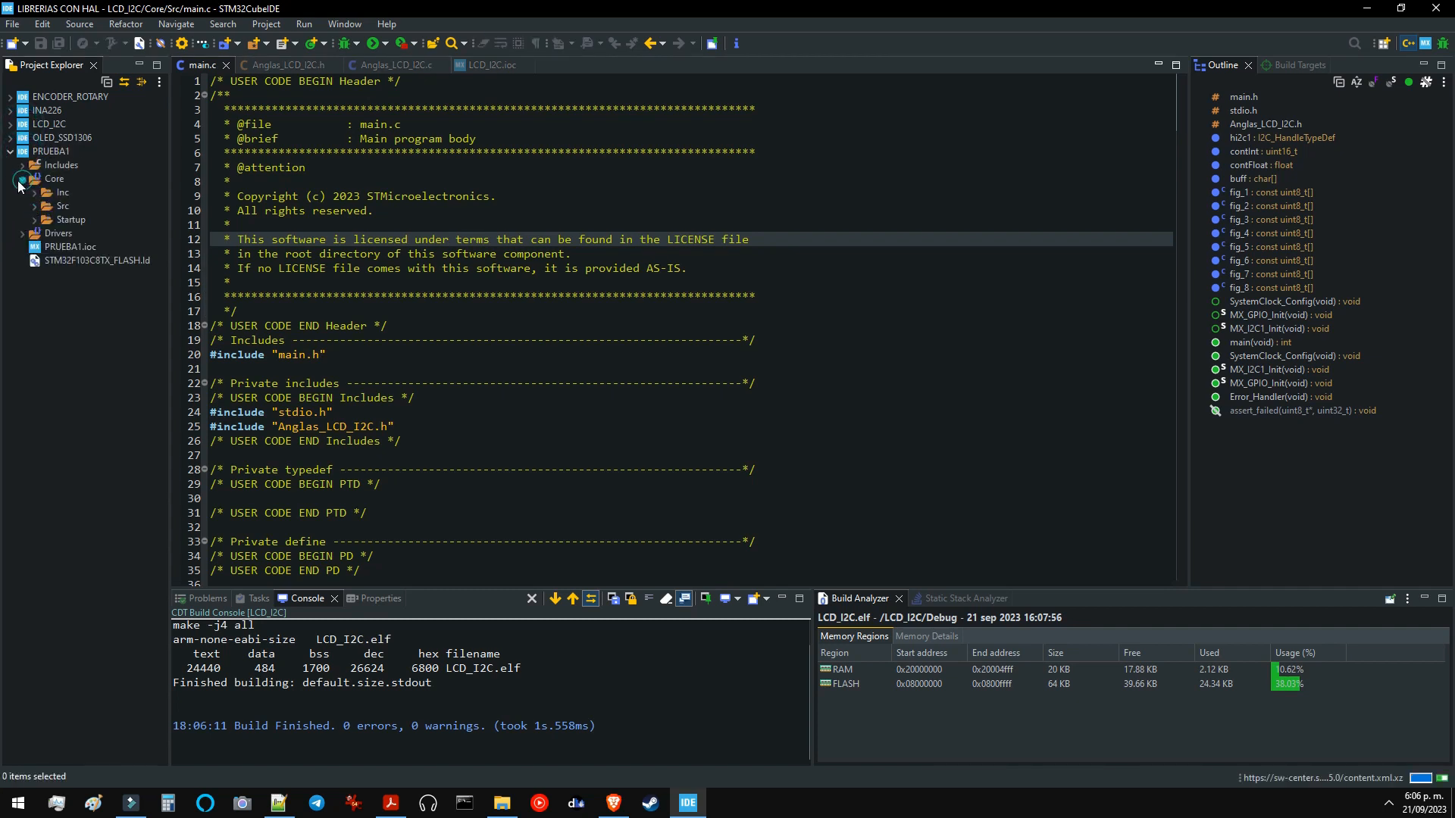
left_click(34, 192)
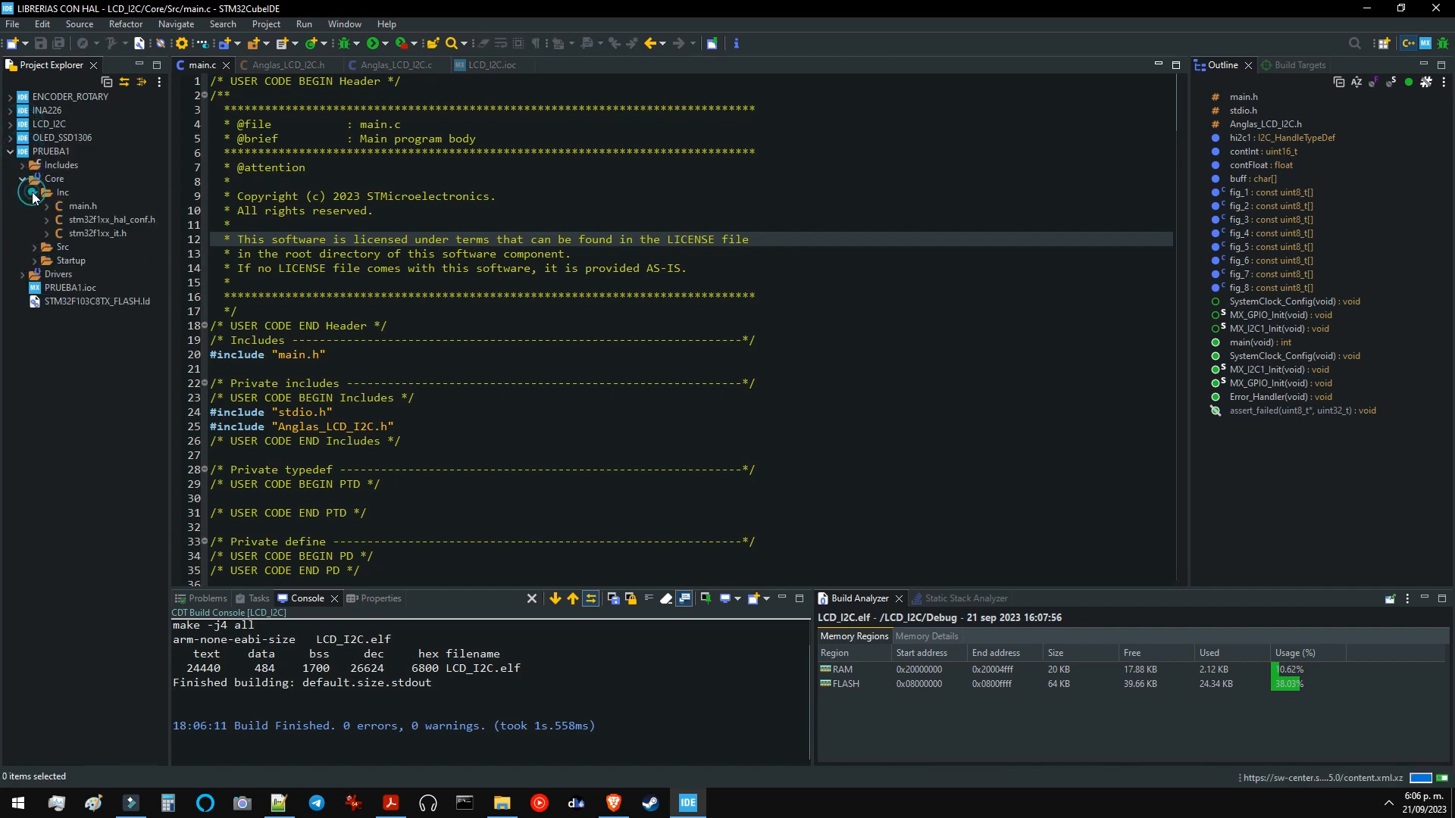
left_click(35, 247)
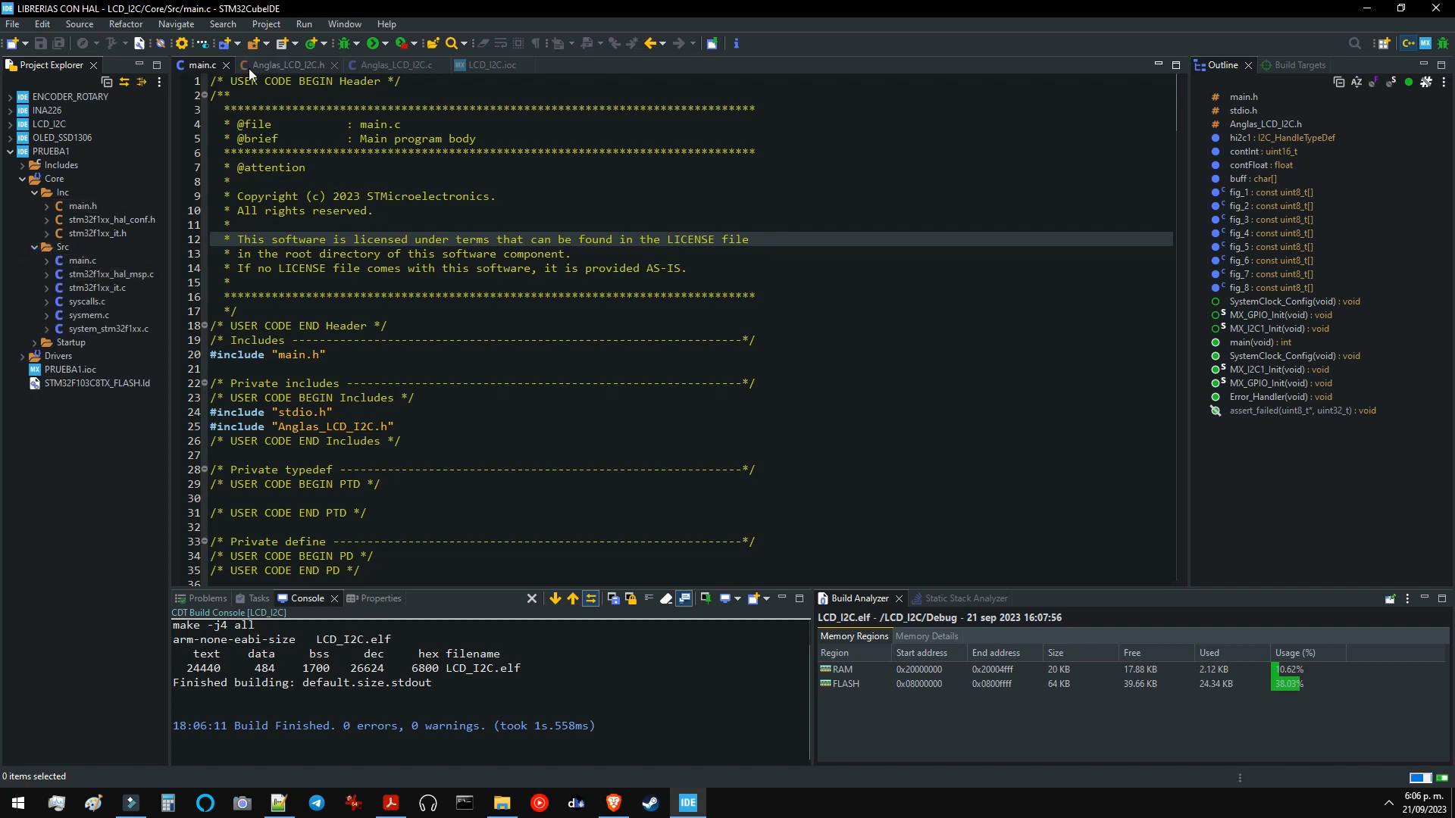
Close all open LCD_I2C files, including LCD_I2C.ioc, and open the main.c of PRUEBA1
left_click(226, 65)
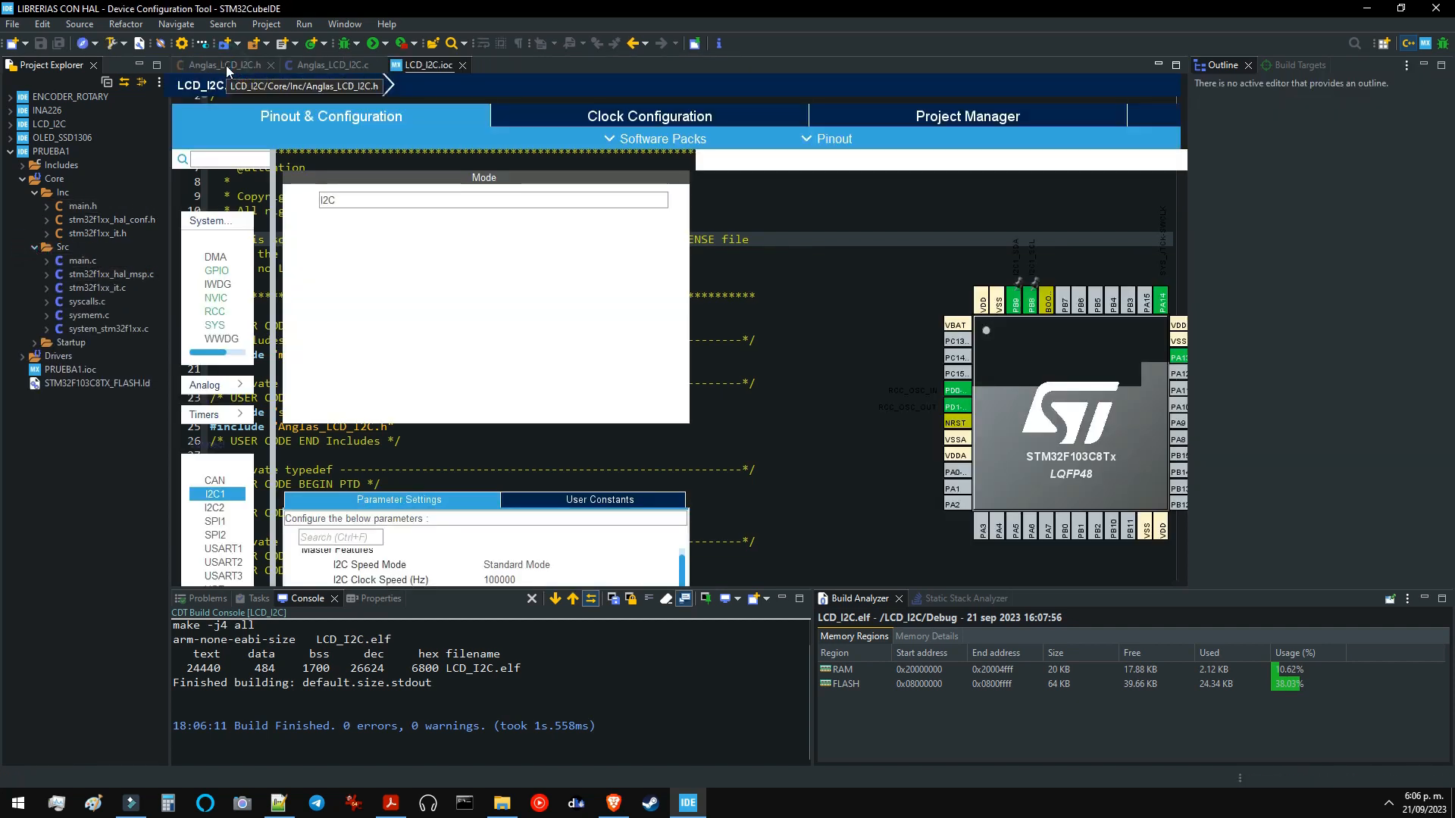
left_click(262, 66)
left_click(262, 66)
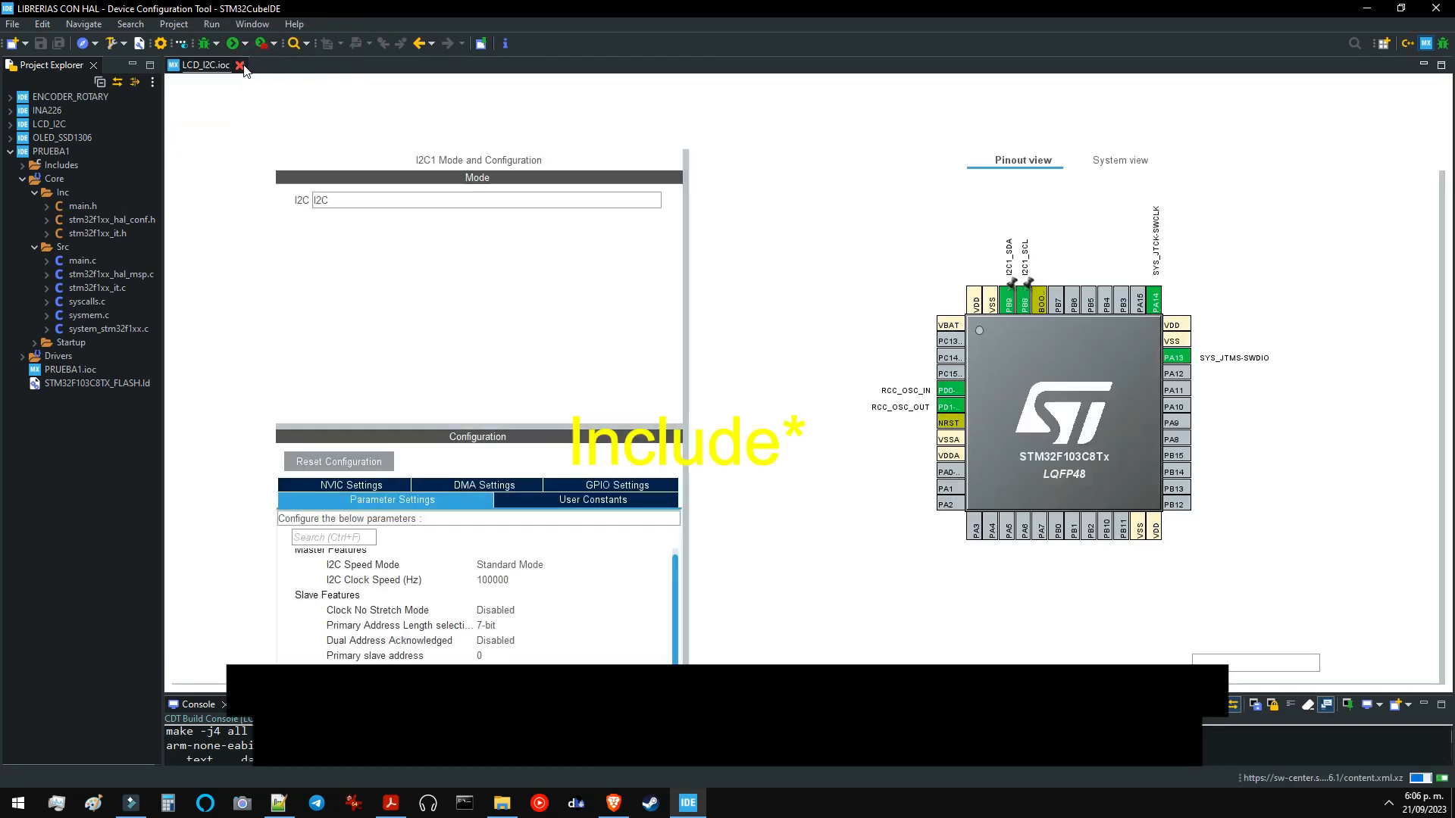
left_click(240, 65)
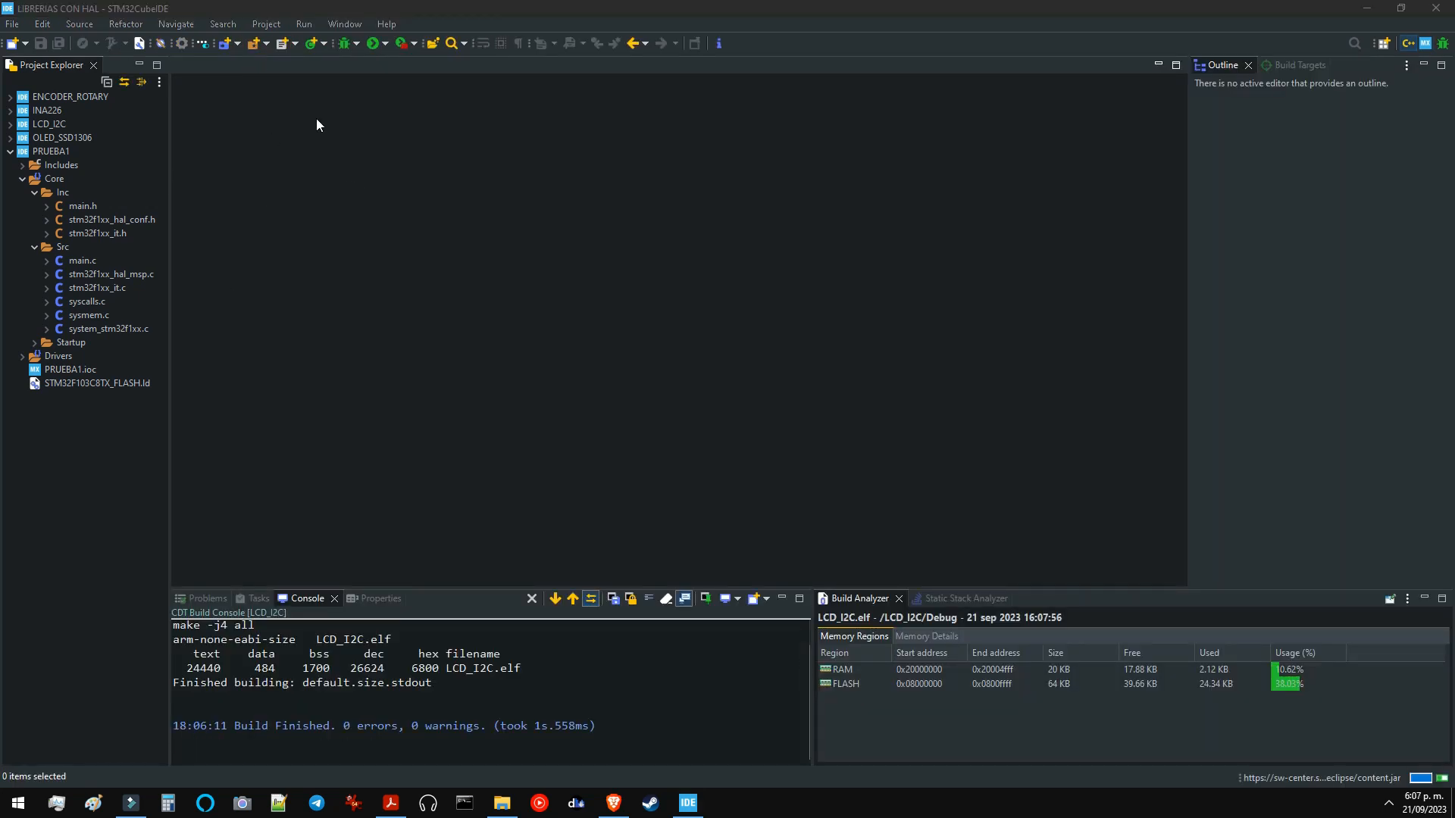
double_click(94, 262)
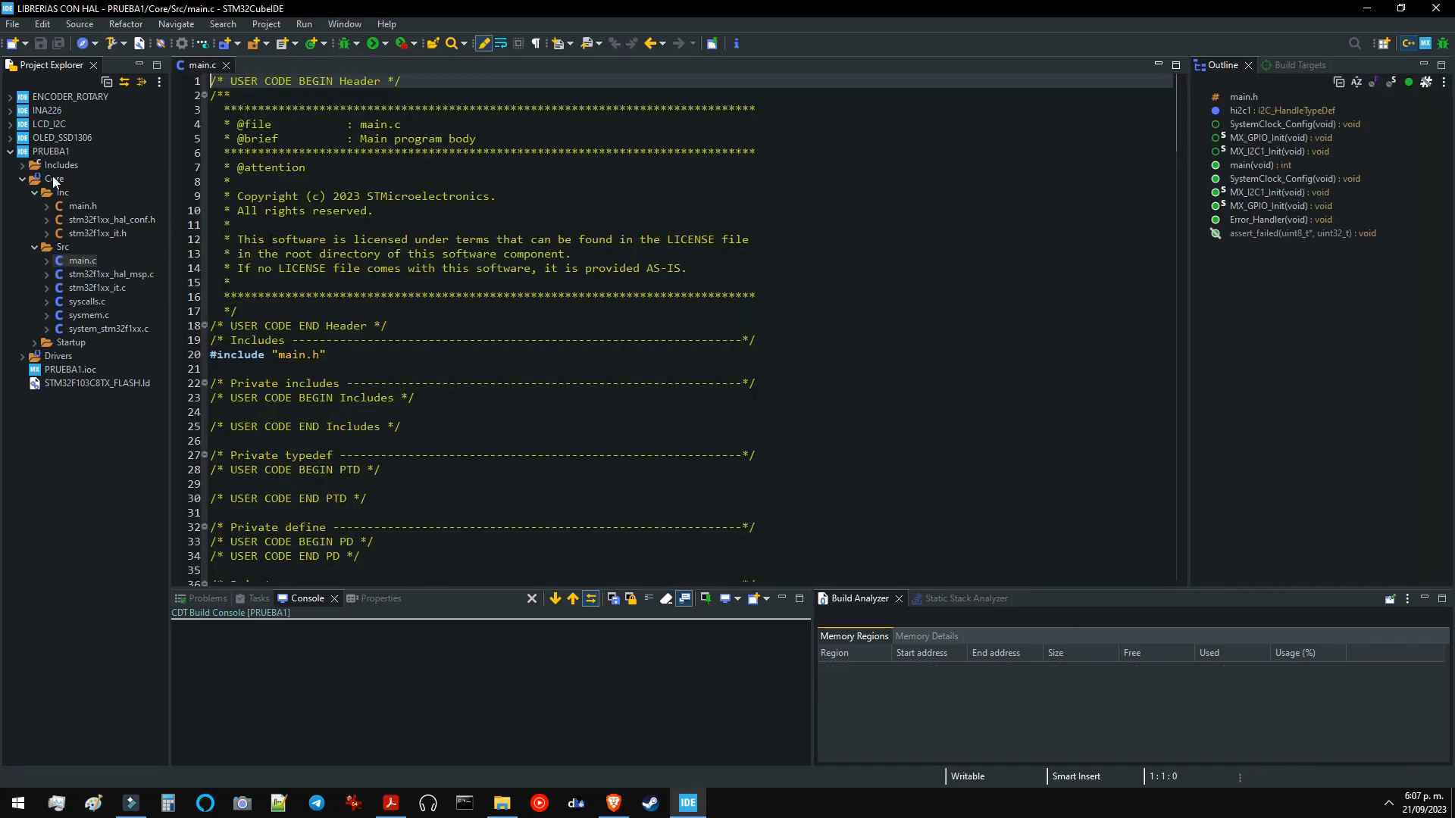
Copy Anglas_LCD_I2C.h from LCD_I2C's Core/Inc folder in File Explorer into PRUEBA1's Inc folder in STM32CubeIDE, using the Copy files option
left_click(514, 802)
left_click(348, 363)
key("BackSpace")
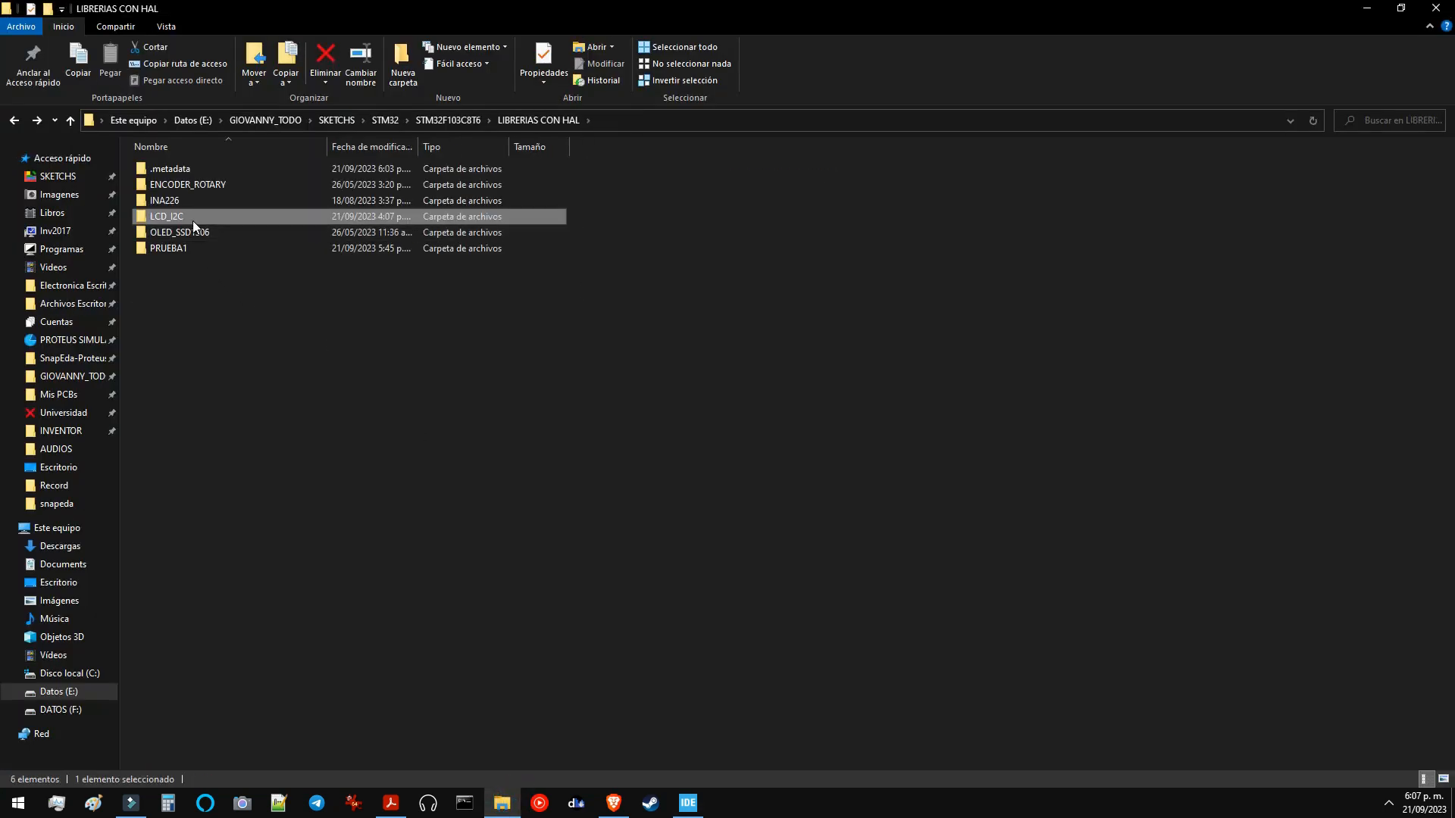
double_click(193, 220)
double_click(169, 186)
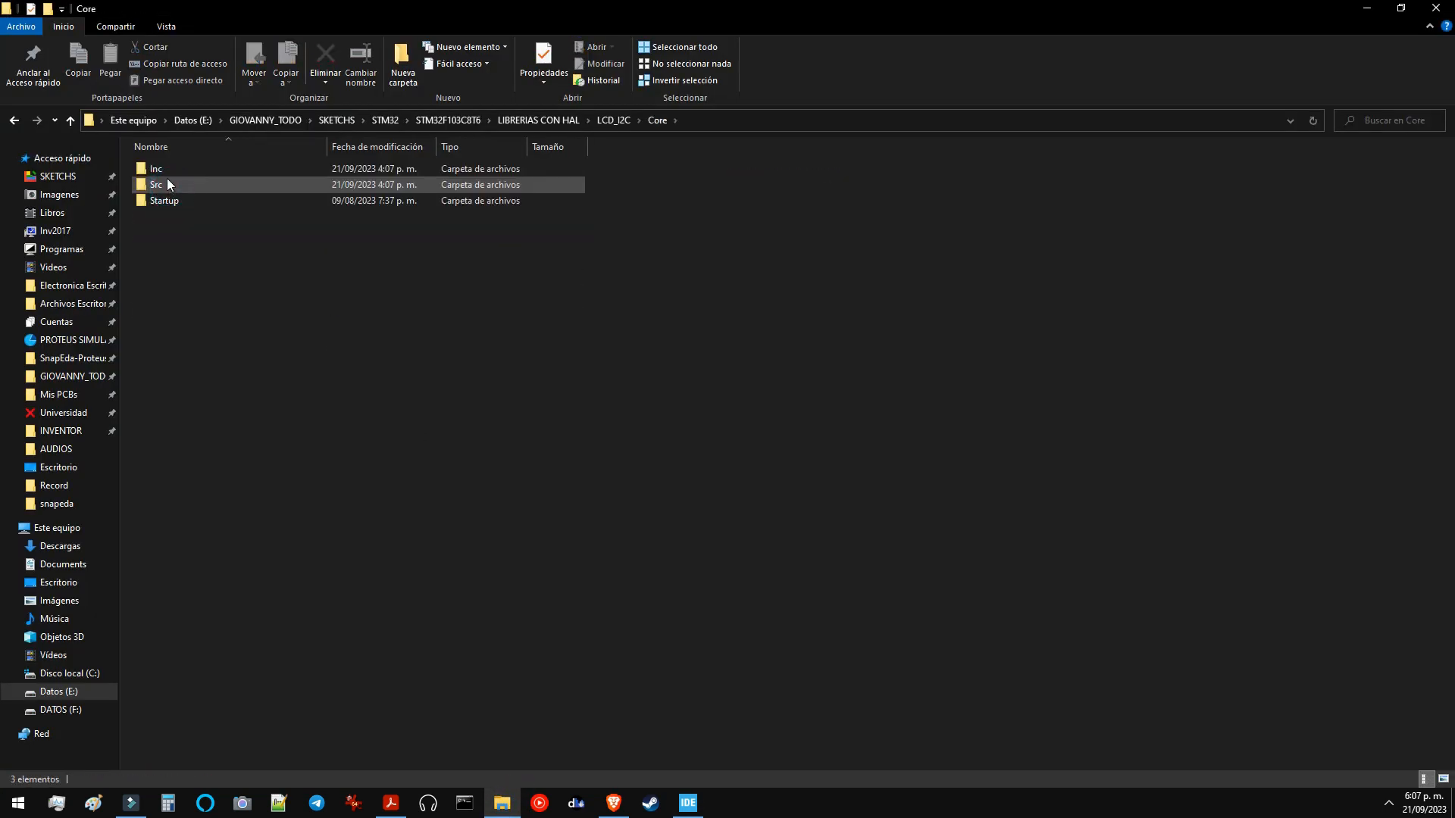
double_click(165, 173)
left_click(202, 173)
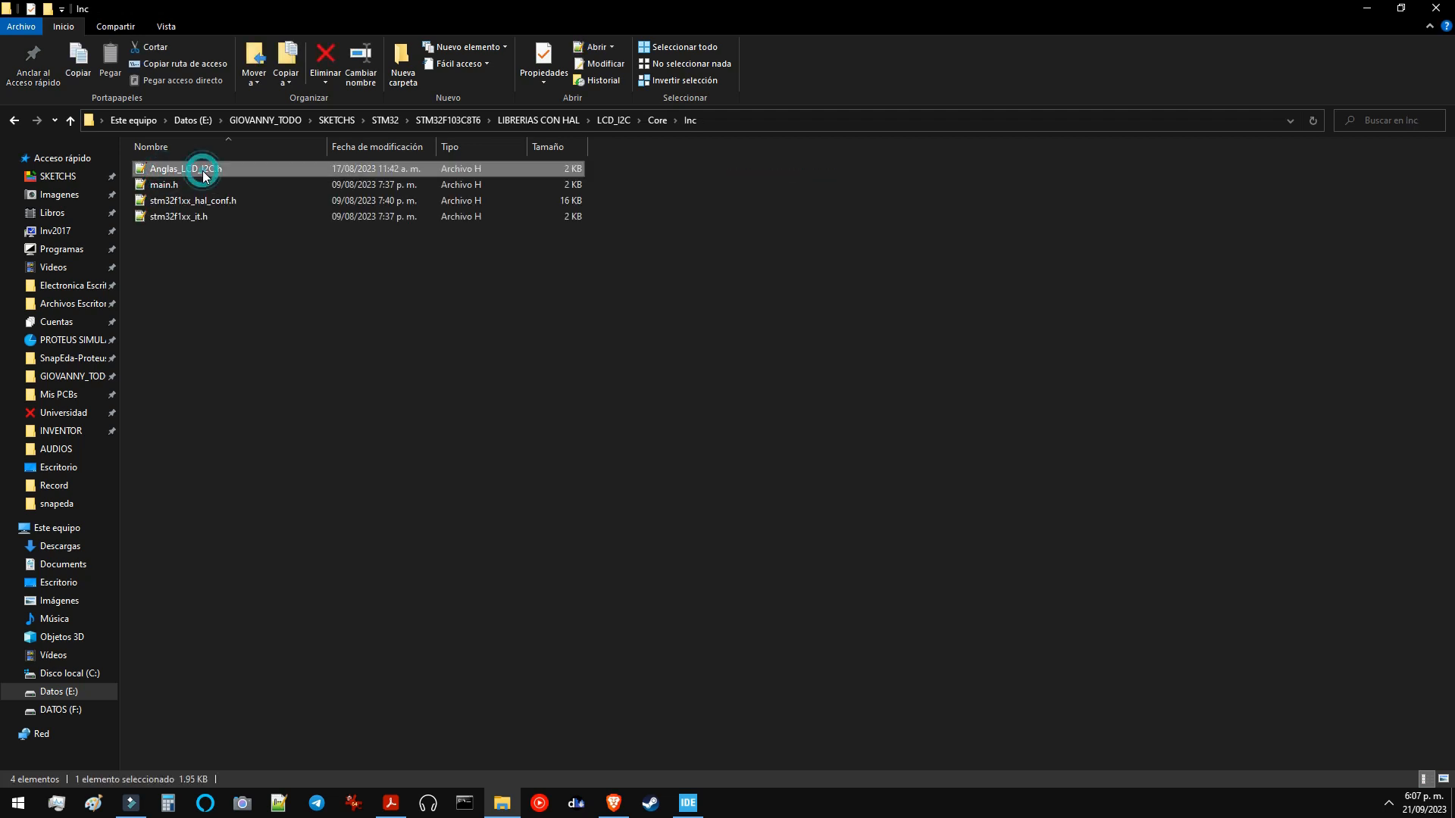
left_click_drag(192, 171, 64, 191)
key("alt+Tab")
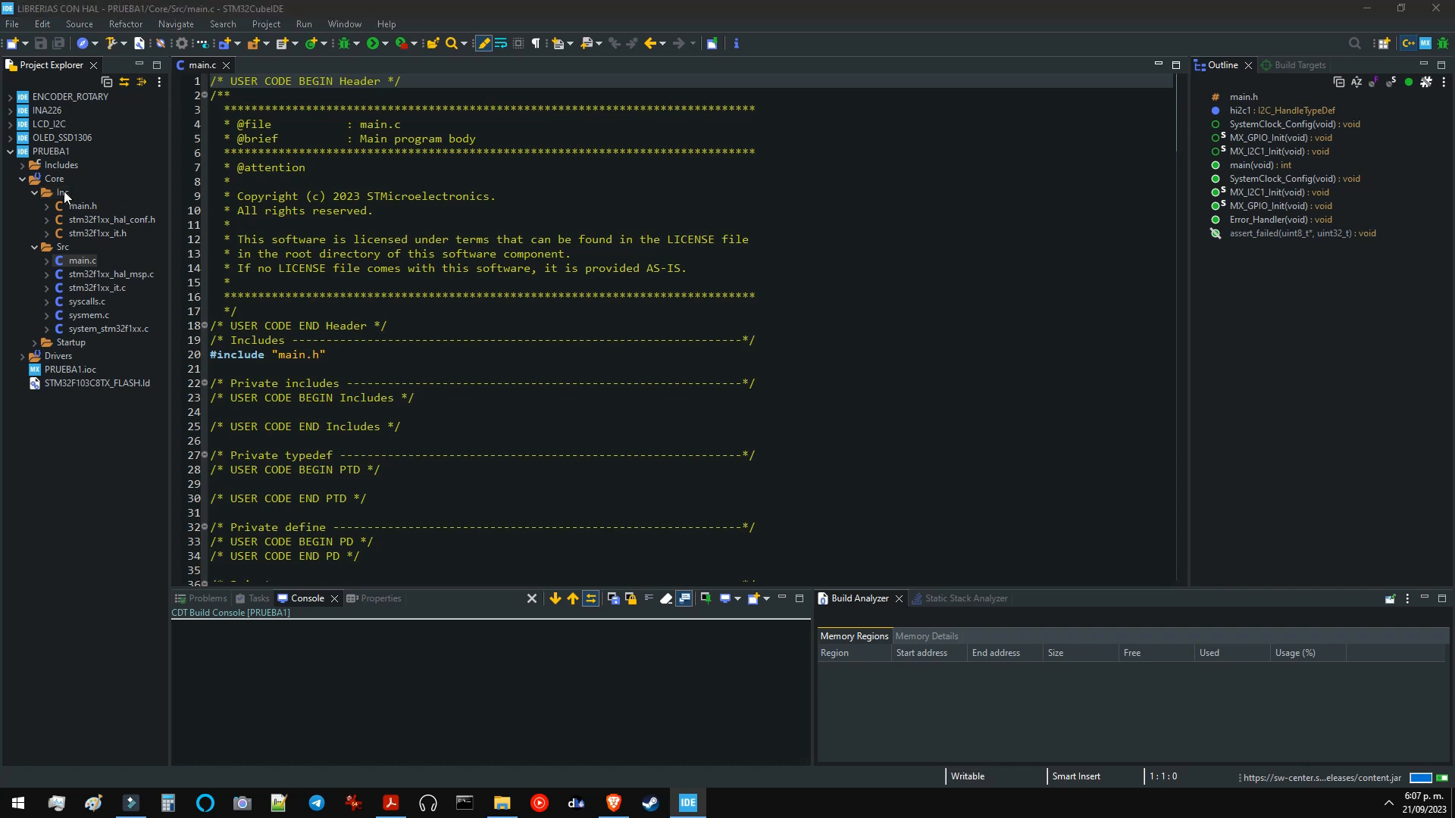
left_click(760, 428)
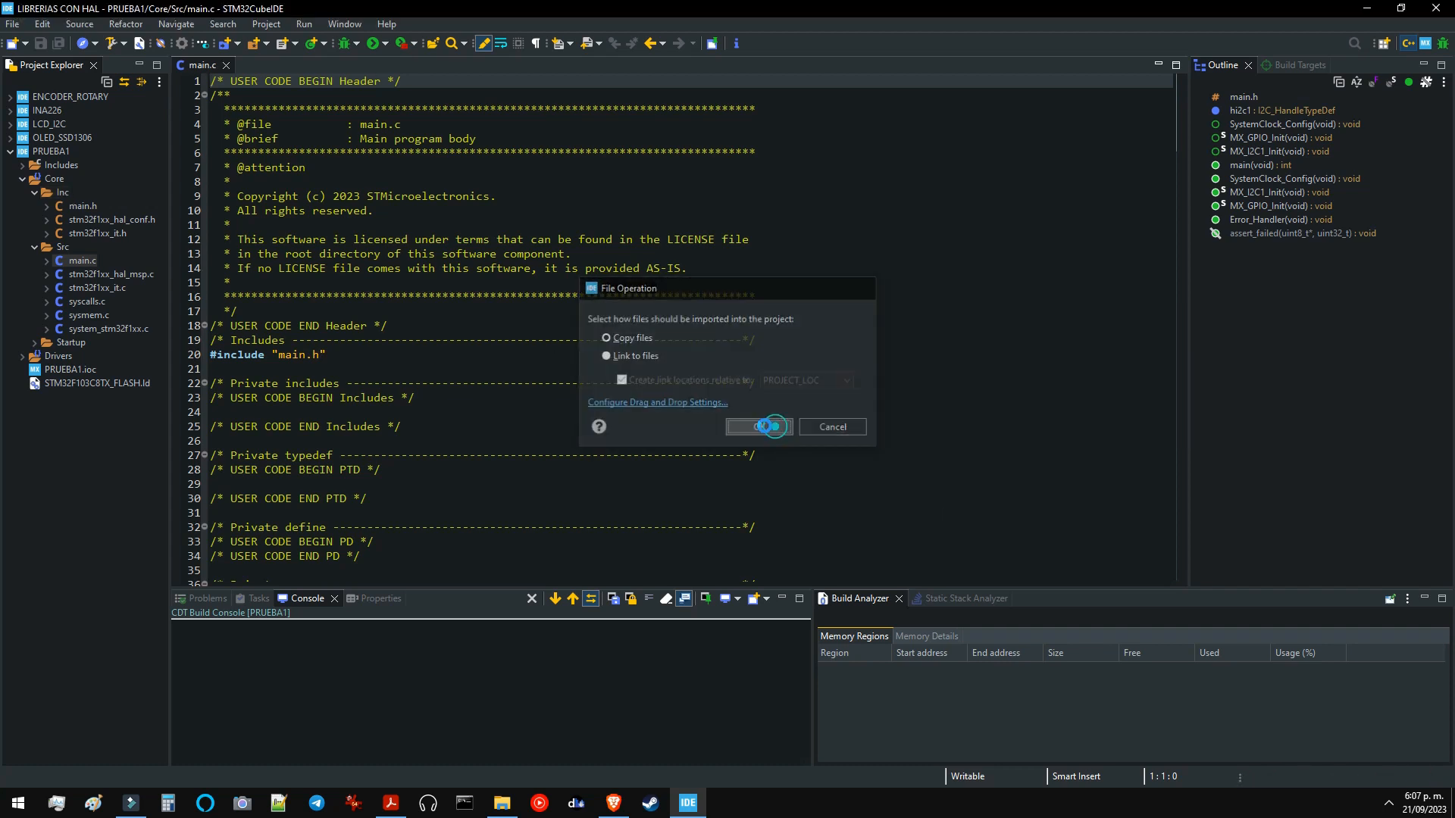
Copy Anglas_LCD_I2C.c from LCD_I2C's Core/Src folder in File Explorer into PRUEBA1's Src folder in STM32CubeIDE
key("alt+Tab")
key("alt+Left")
double_click(162, 188)
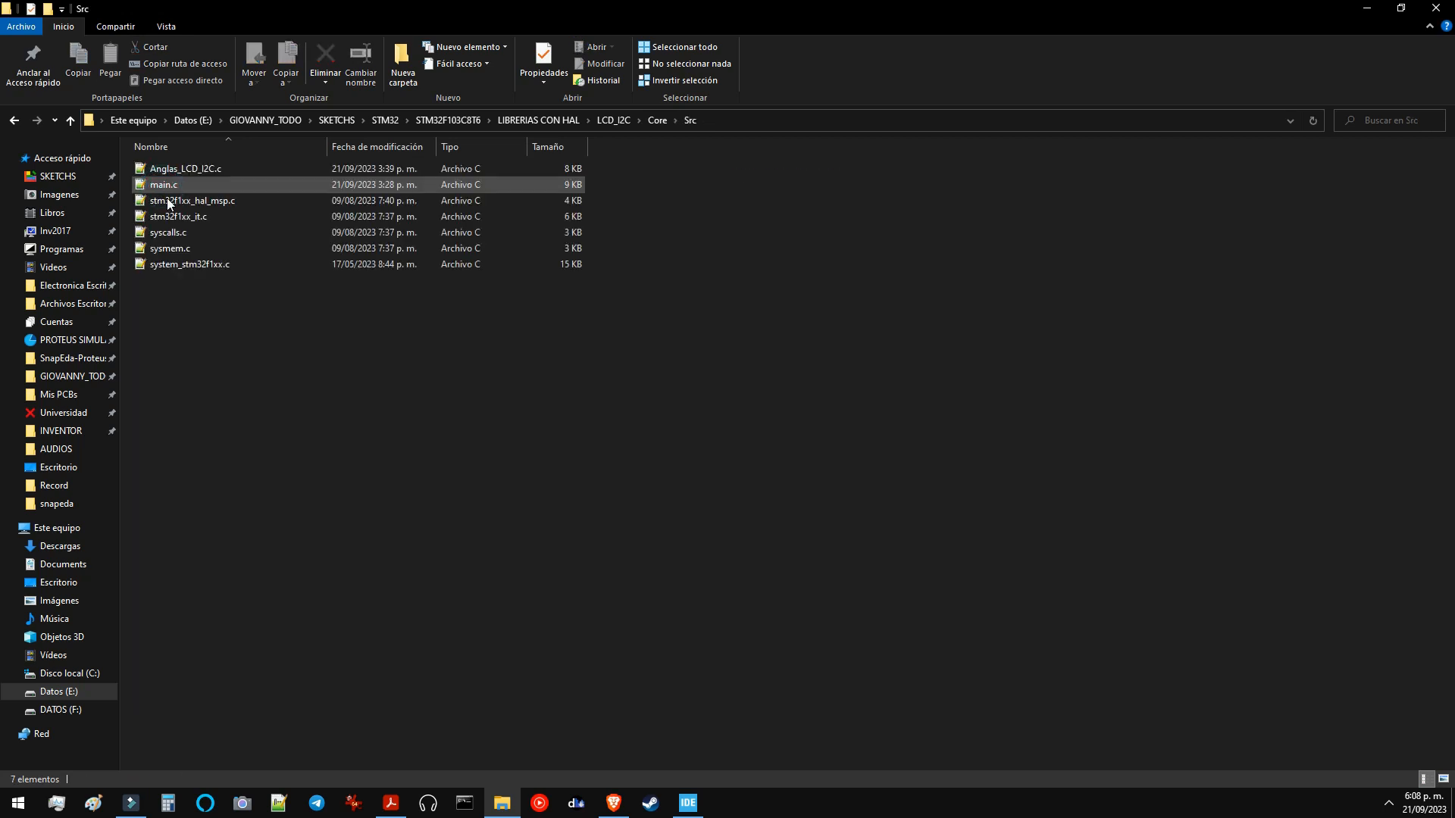
key("alt+Tab")
left_click_drag(206, 167, 70, 262)
left_click(760, 427)
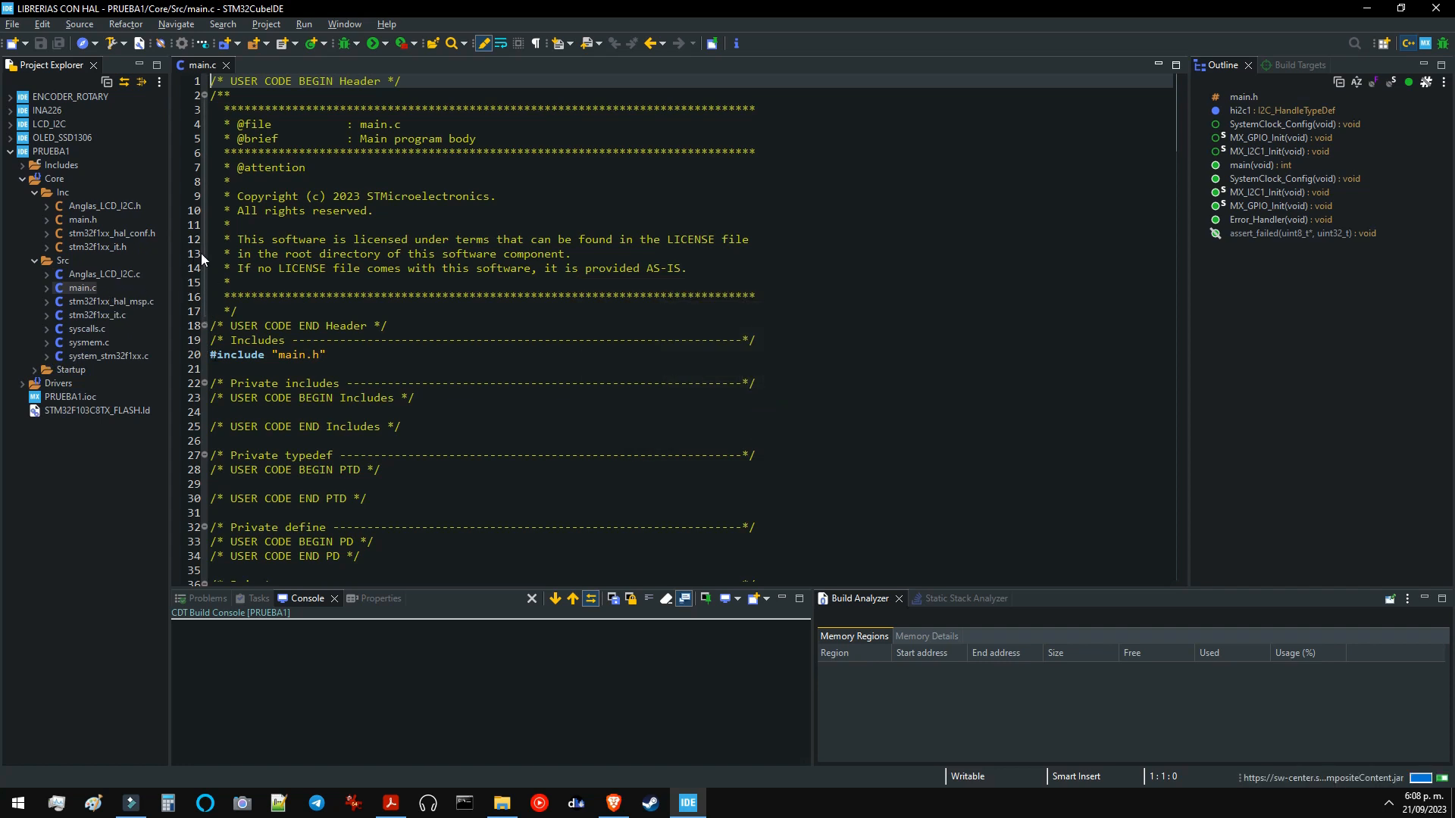
Copy the "stdio.h" and "Anglas_LCD_I2C.h" include lines from LCD_I2C's main.c into the USER CODE Includes section of PRUEBA1's main.c
left_click(9, 124)
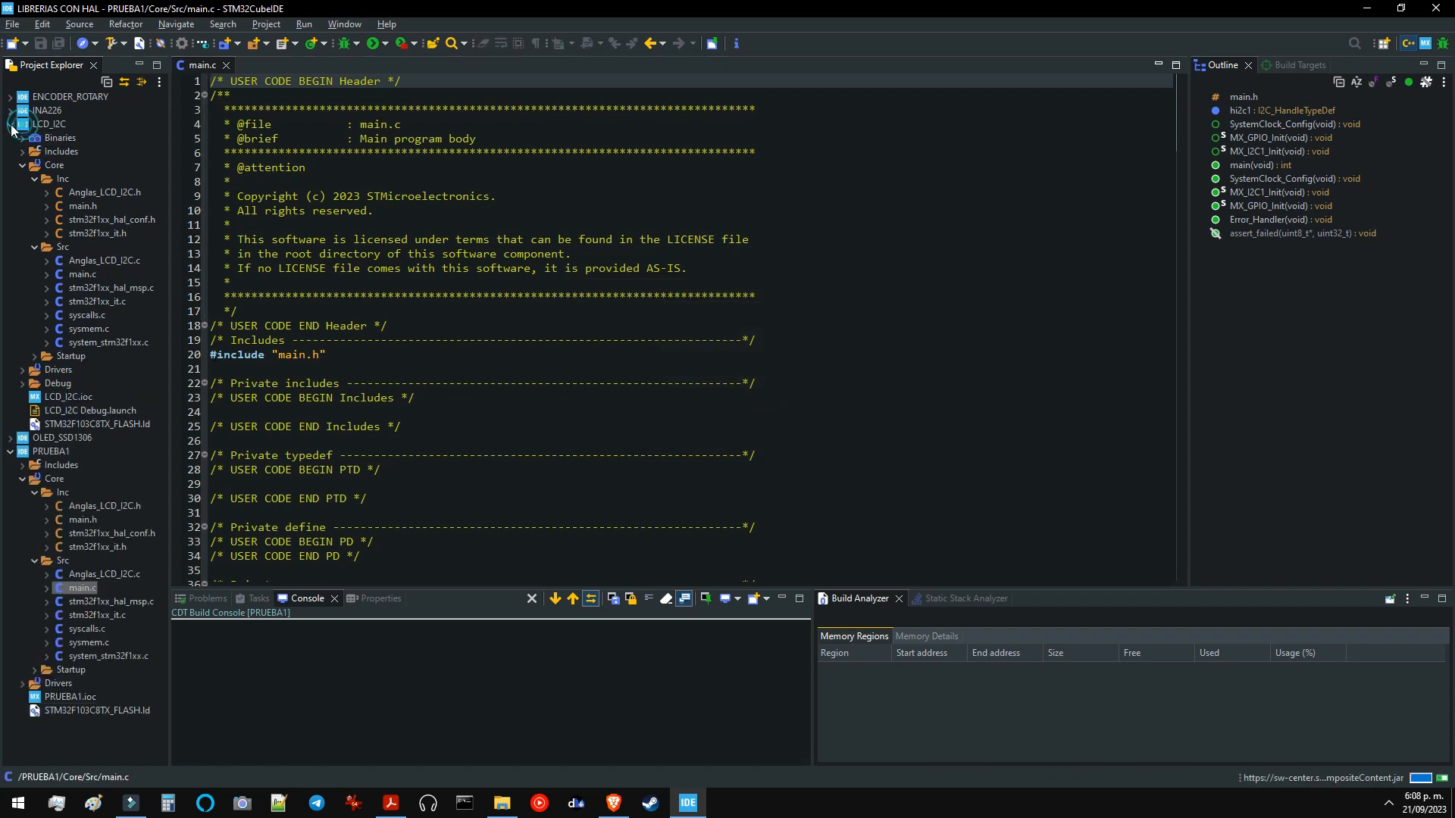
double_click(85, 274)
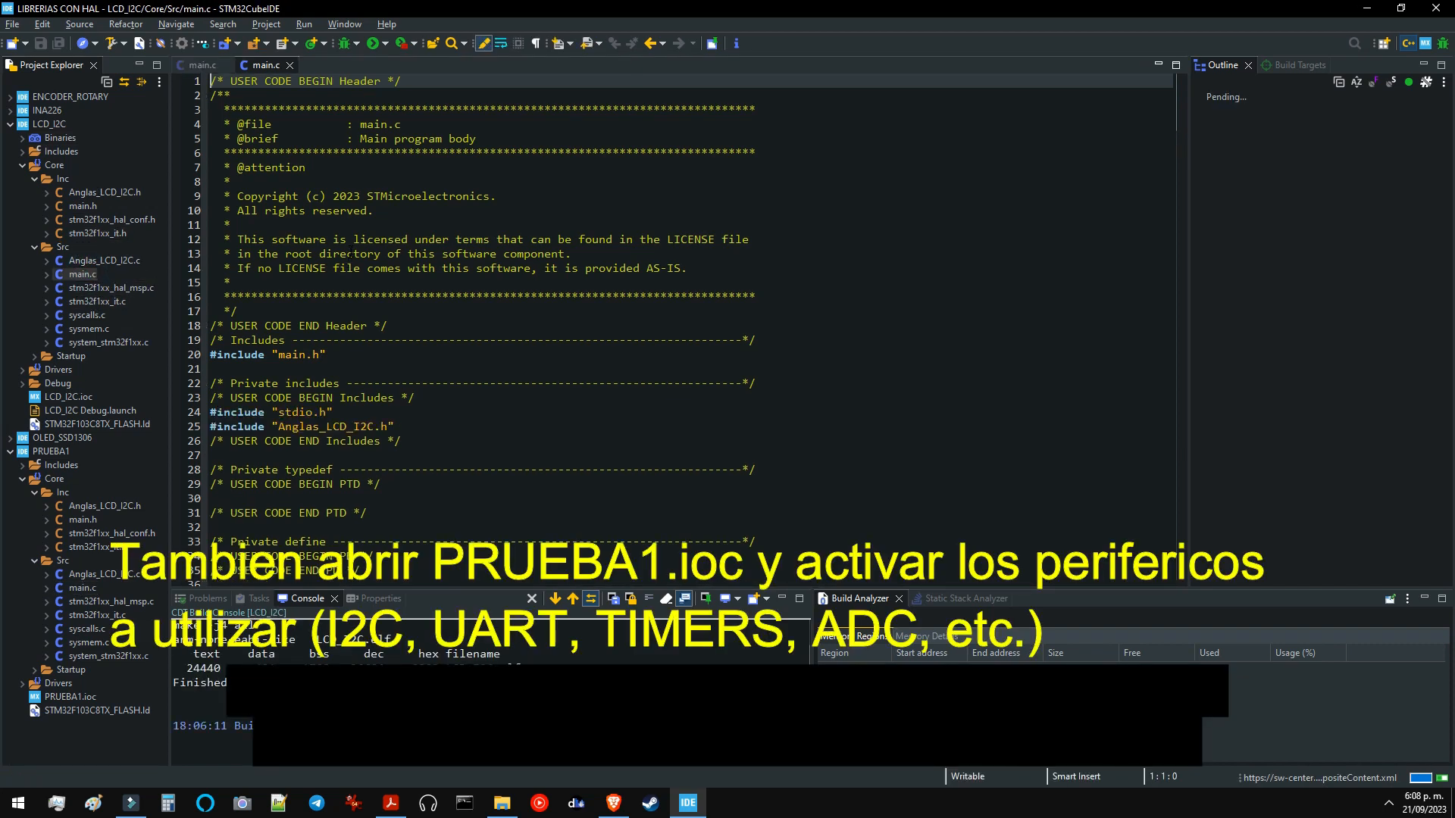
left_click_drag(402, 428, 199, 411)
key("ctrl+c")
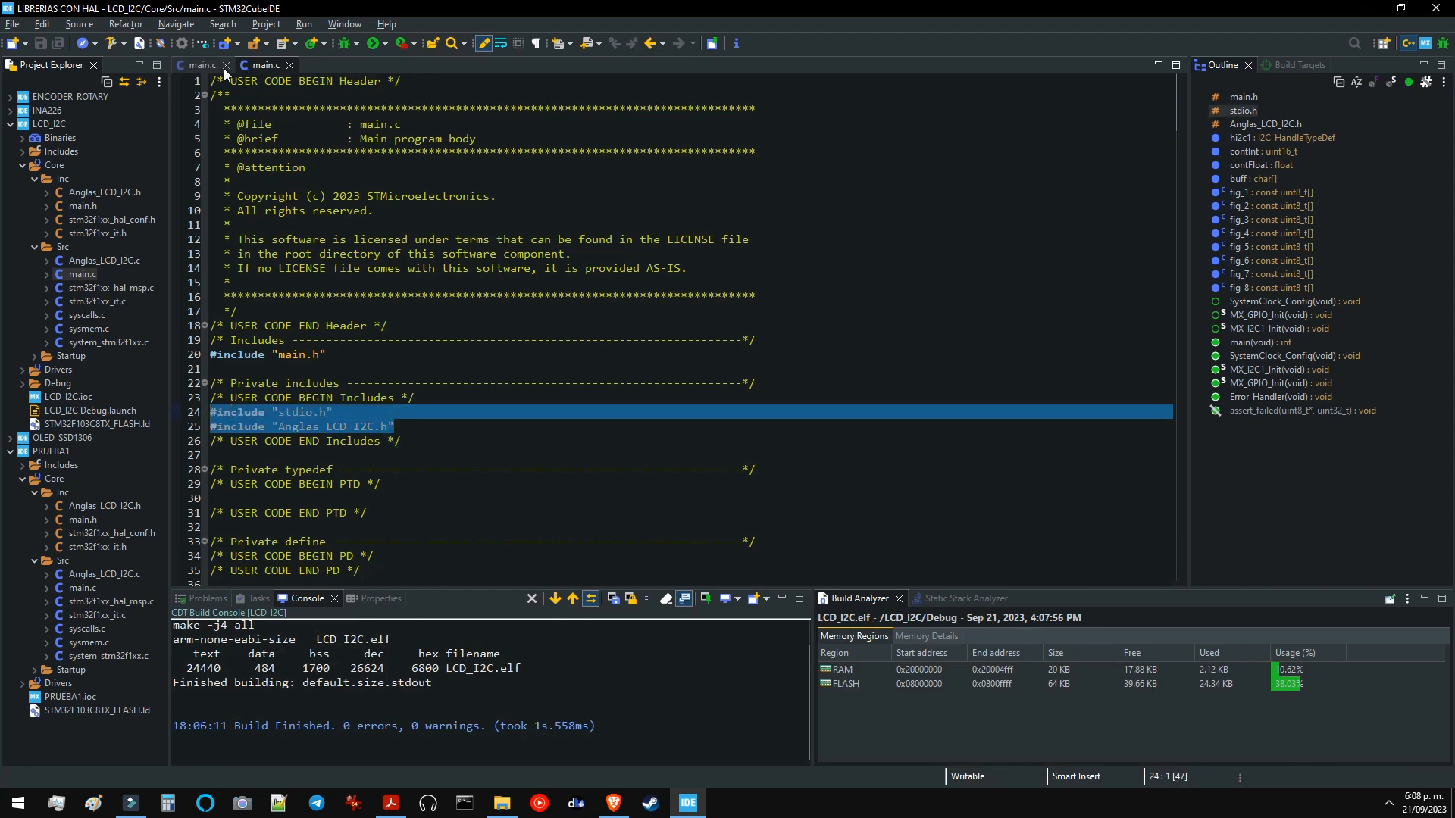
left_click(203, 65)
left_click(403, 413)
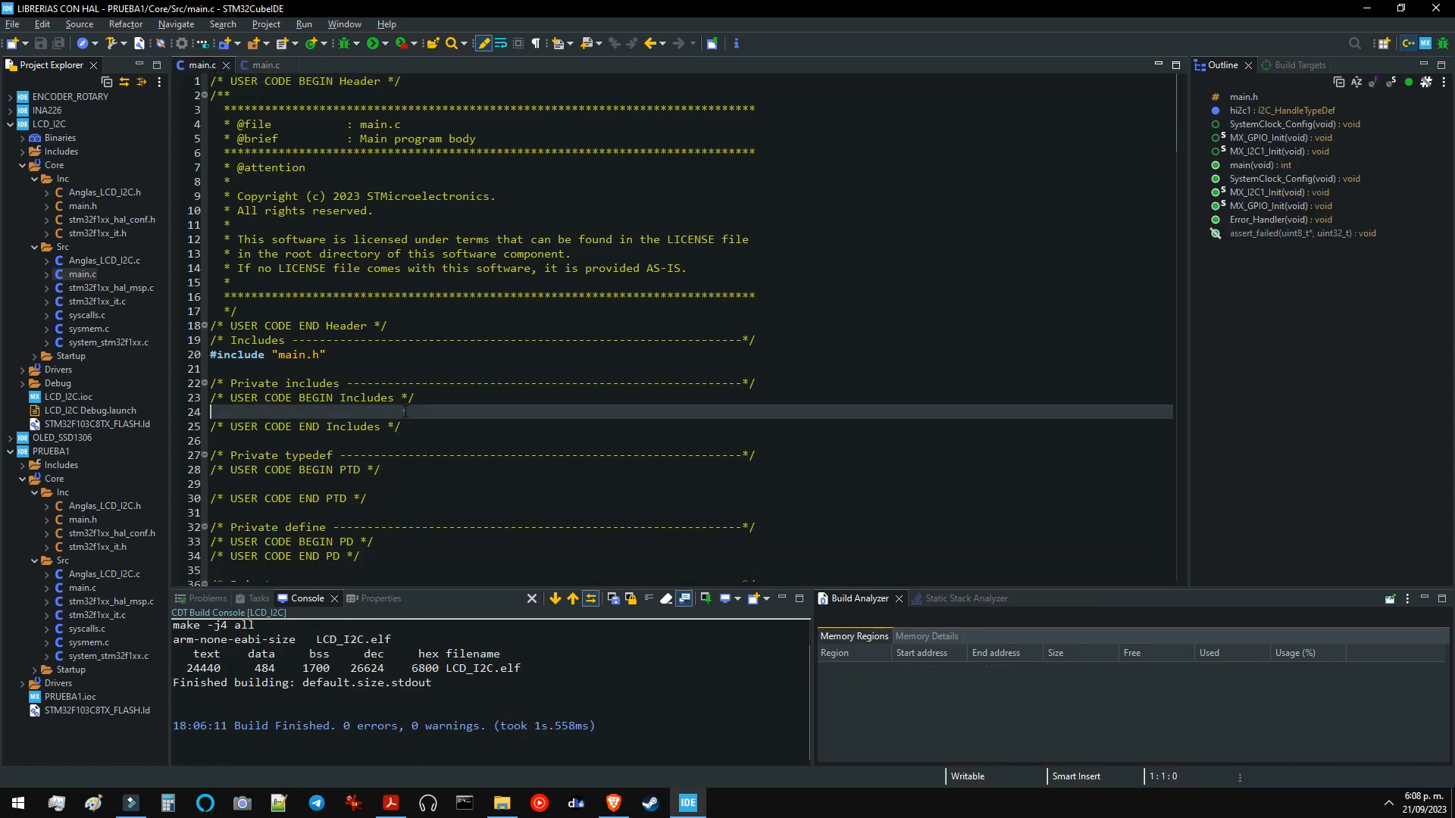
key("ctrl+v")
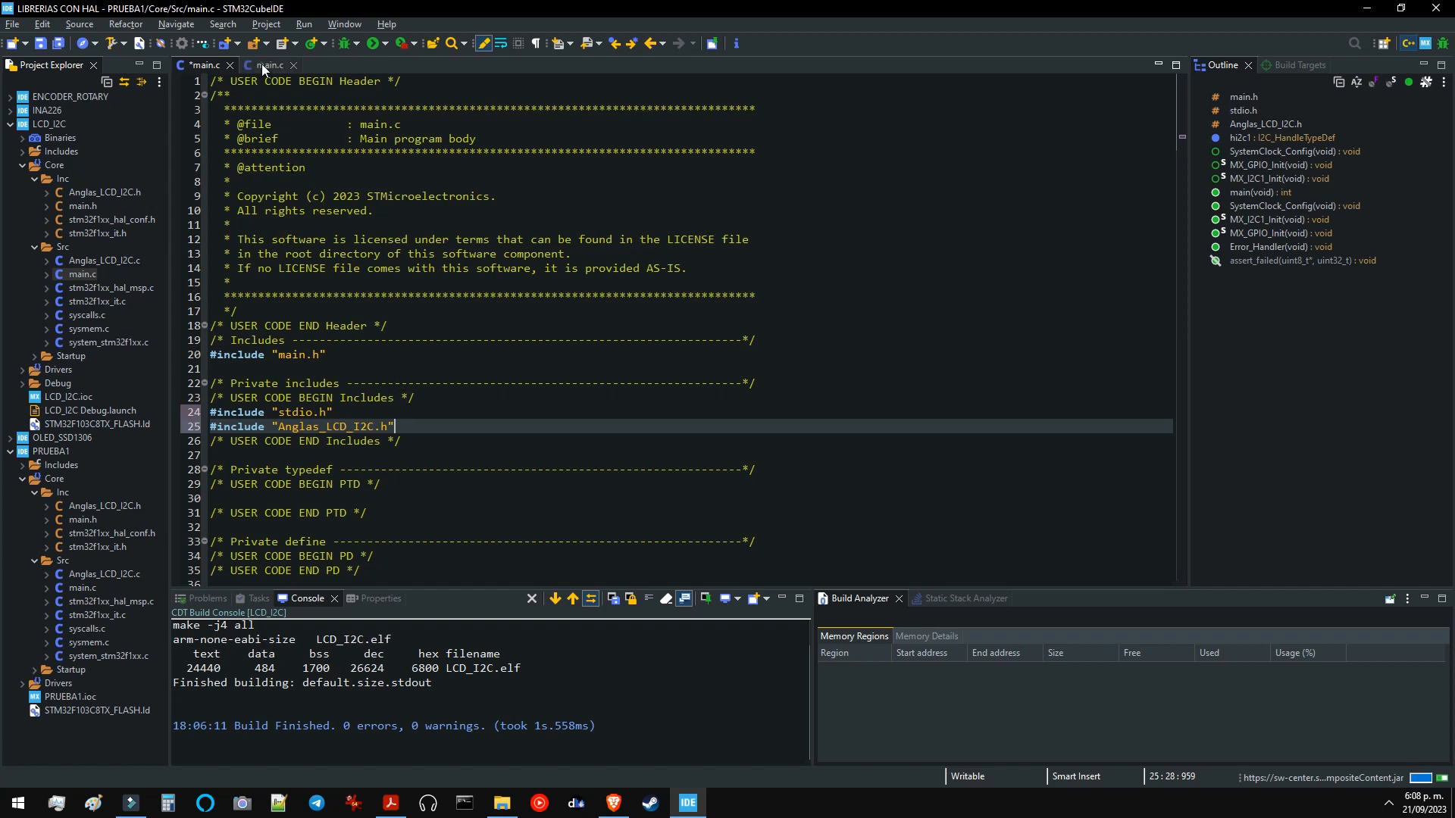
Copy the LCD_I2C_Init(); call from LCD_I2C's main.c into PRUEBA1's main.c, directly below the USER CODE BEGIN 2 comment
left_click(267, 66)
scroll(445, 283, "down", 13)
scroll(445, 283, "down", 17)
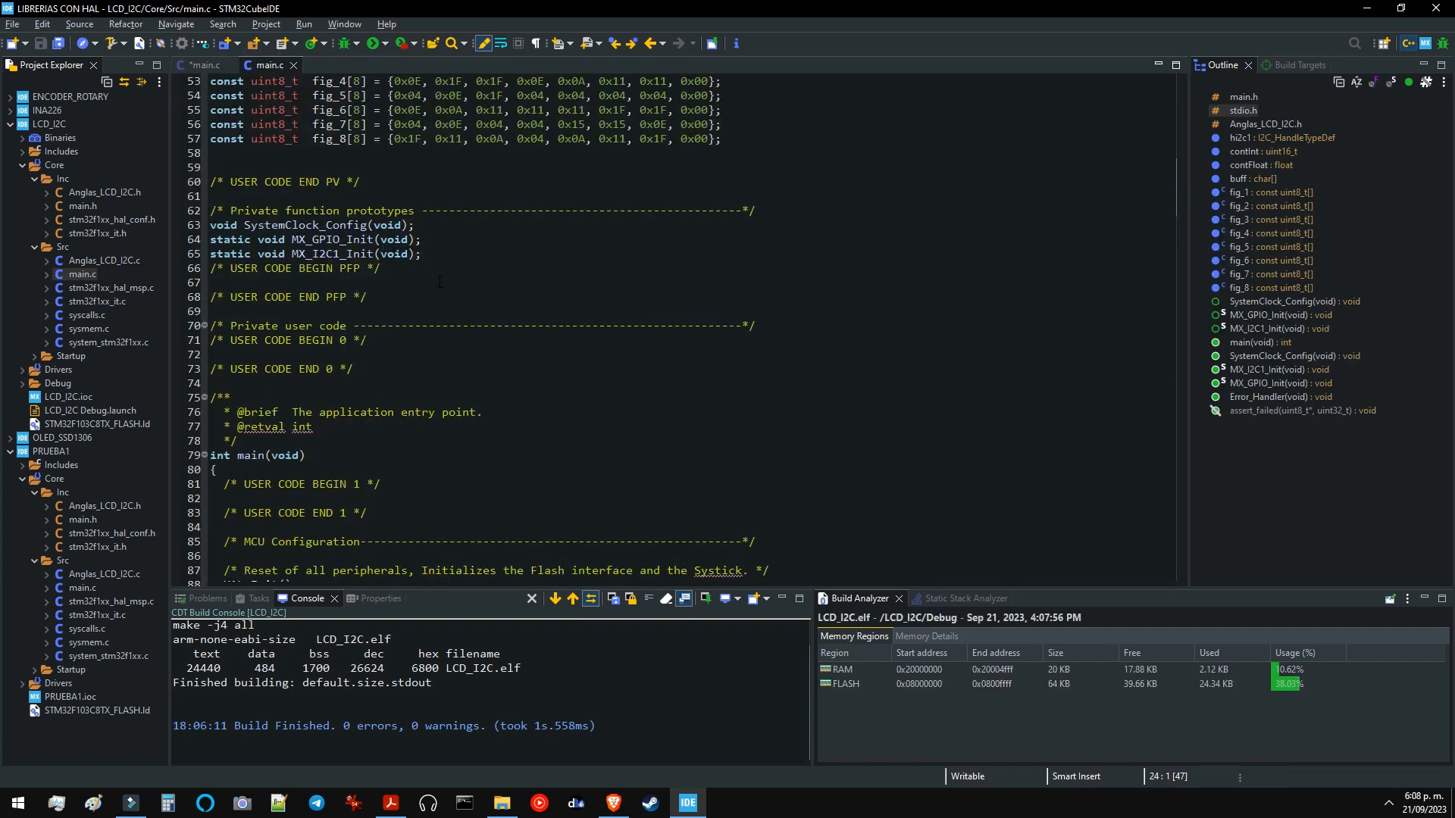
left_click_drag(224, 269, 330, 271)
key("ctrl+c")
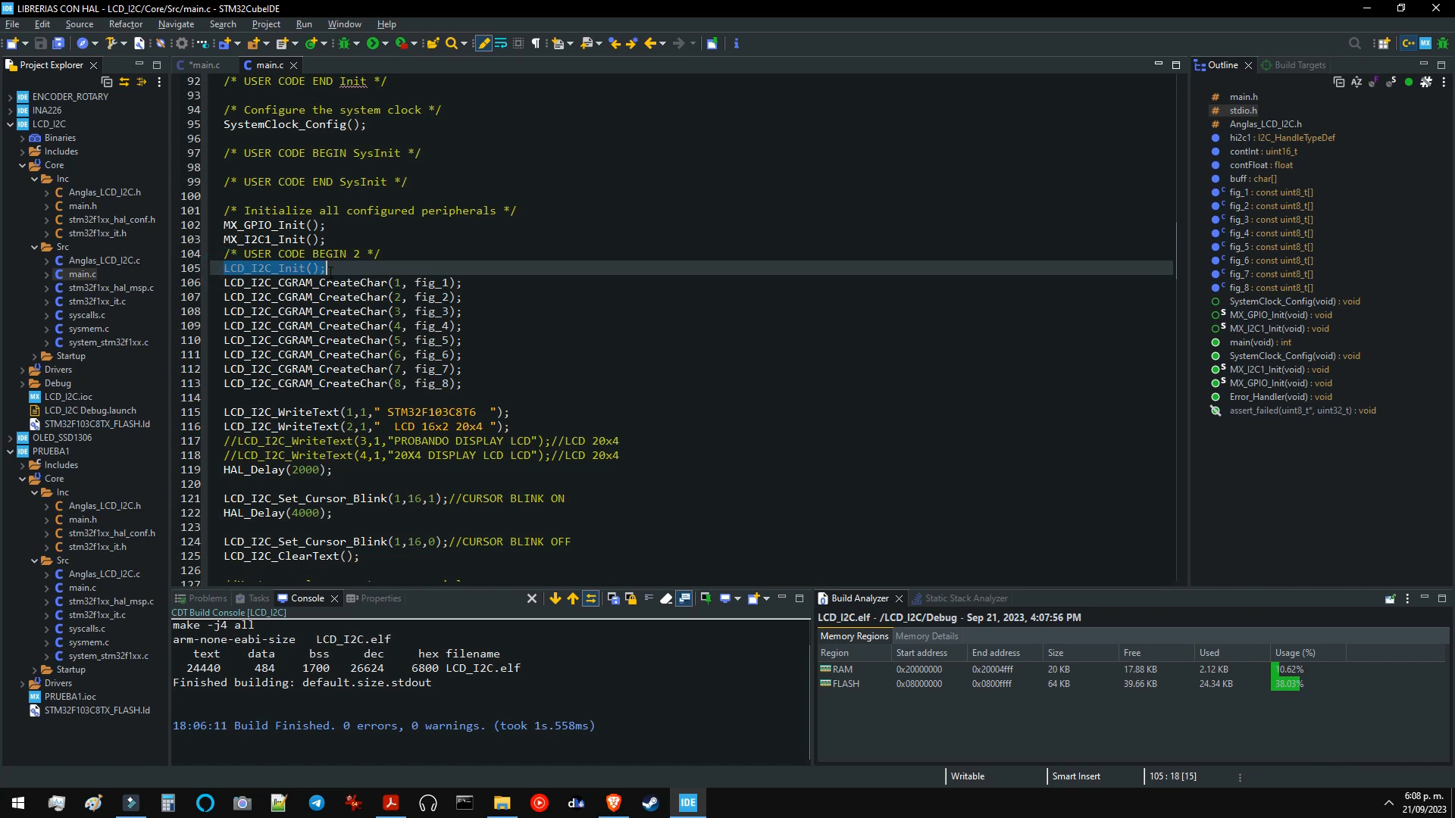
left_click(205, 66)
scroll(531, 303, "down", 8)
scroll(383, 400, "down", 17)
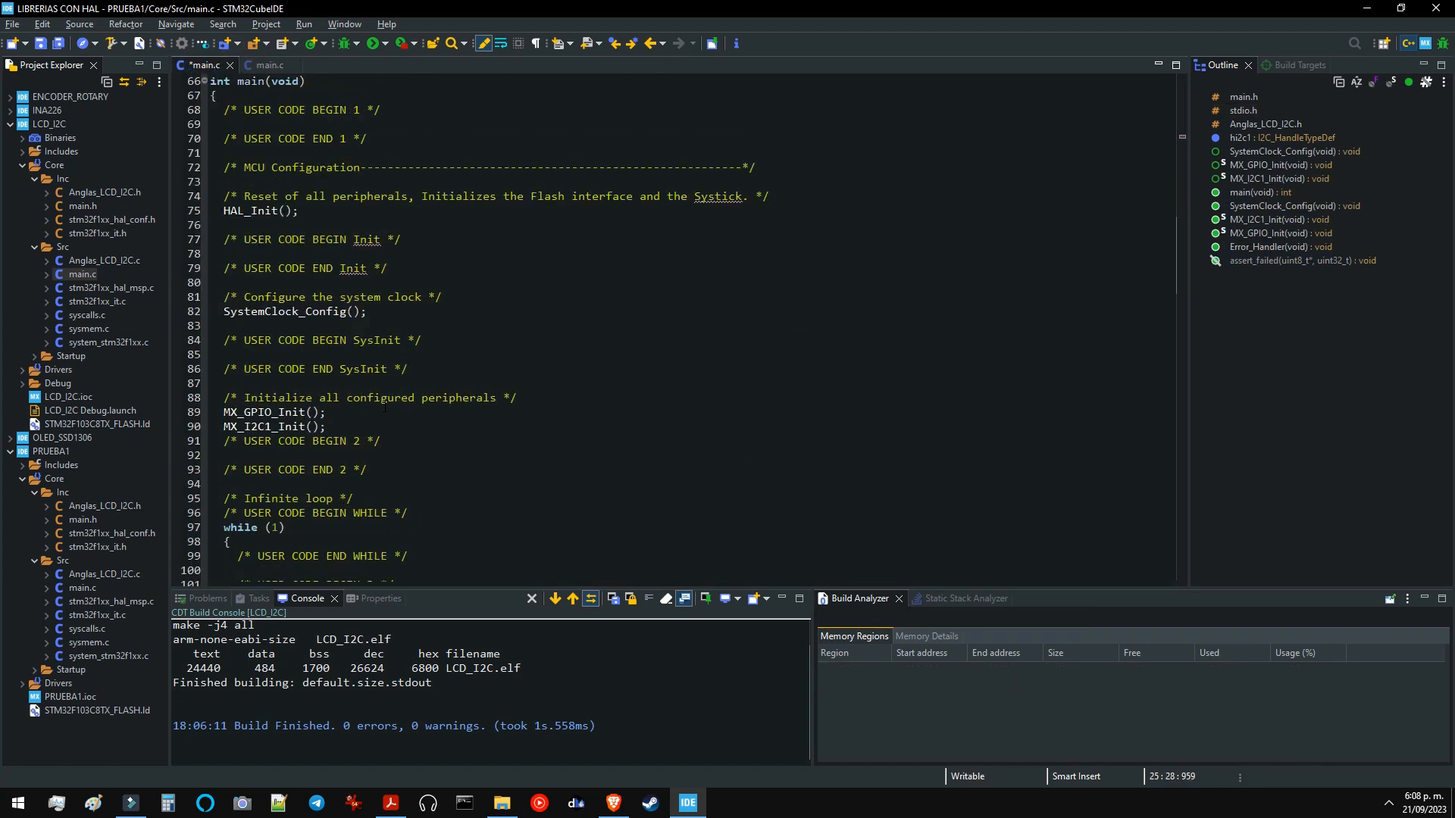
left_click(388, 254)
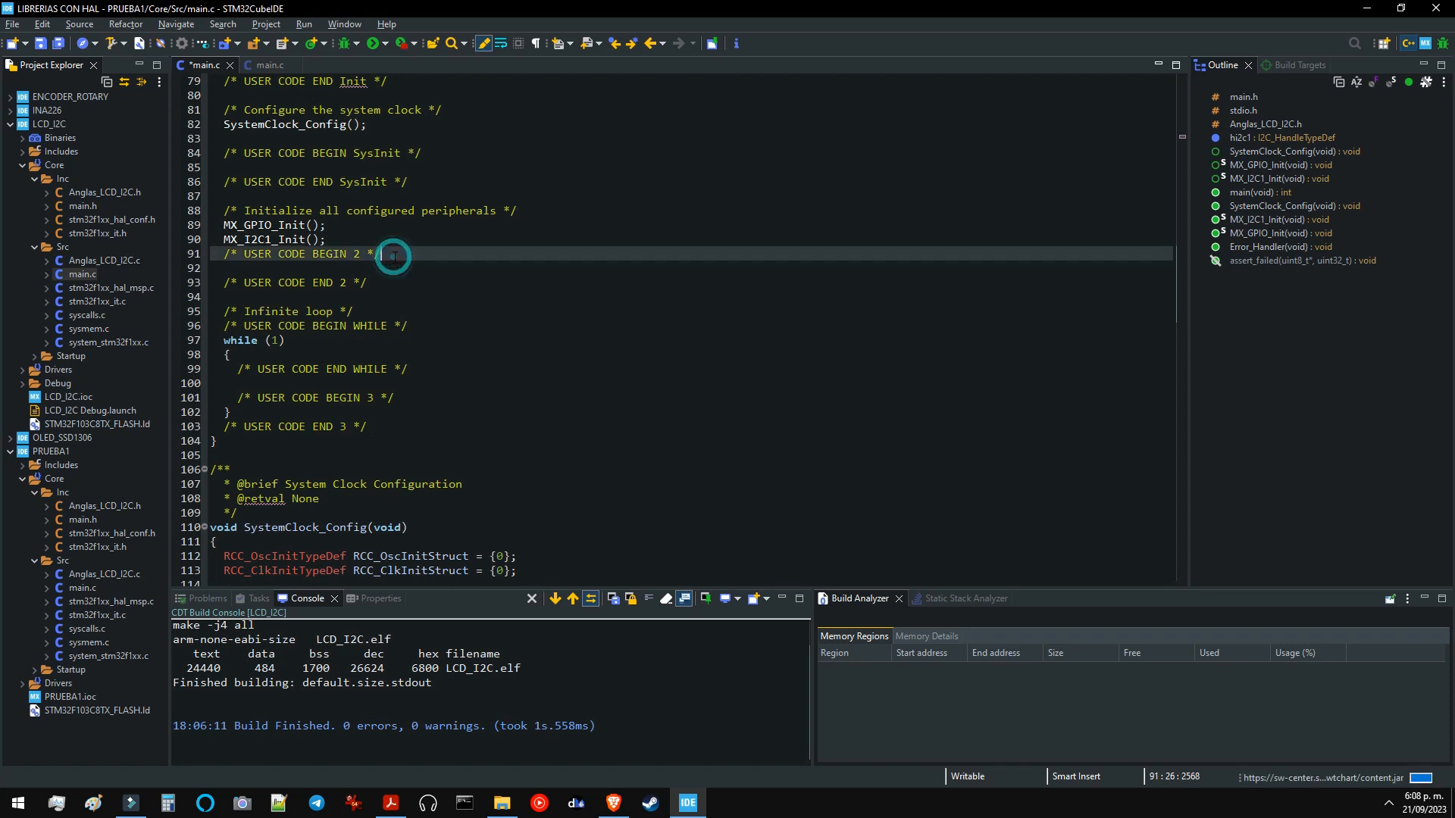
key("Return")
key("ctrl+v")
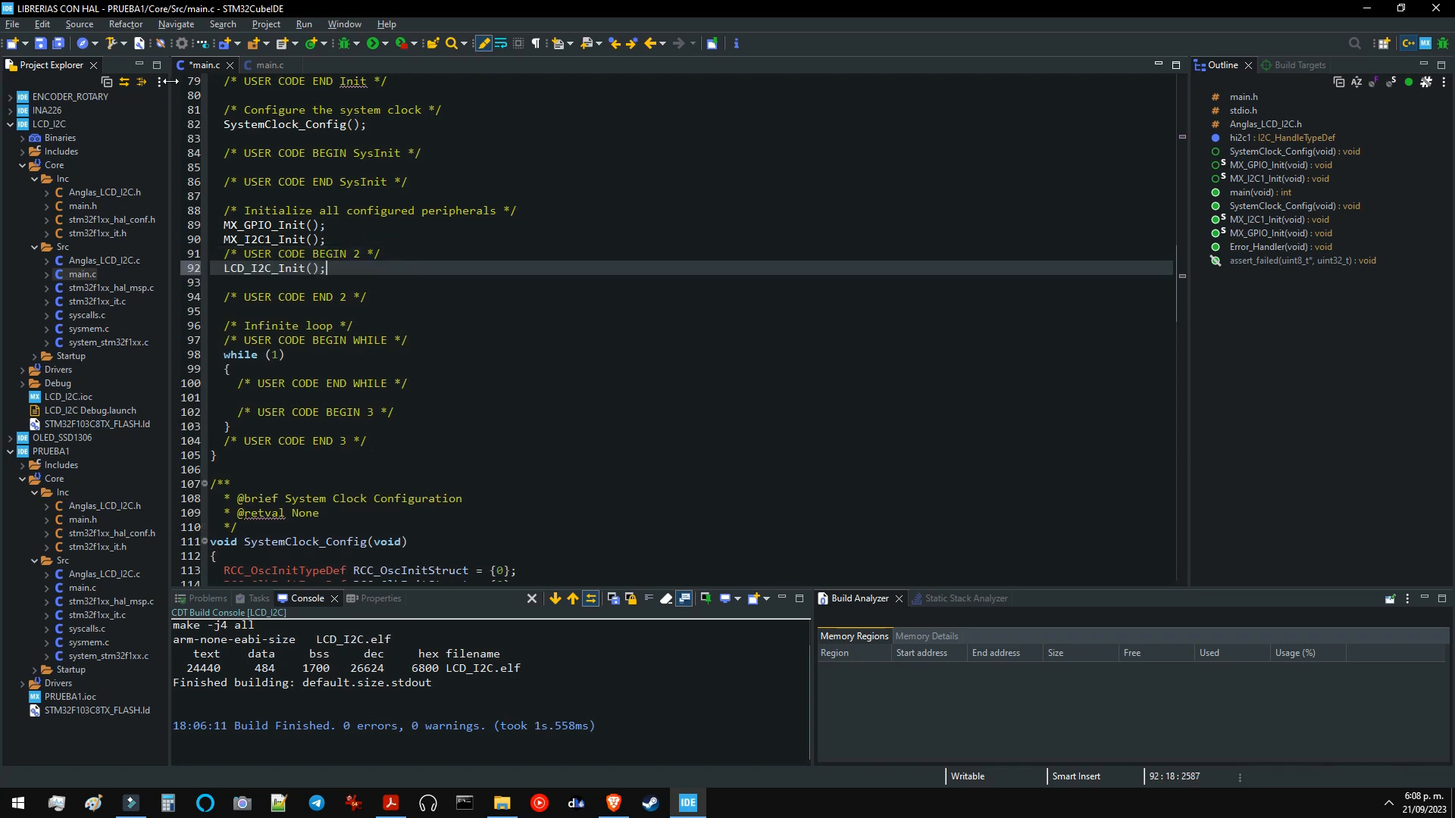
Build the PRUEBA1 project, then briefly view LCD_I2C's main.c and return to PRUEBA1's main.c
left_click(111, 44)
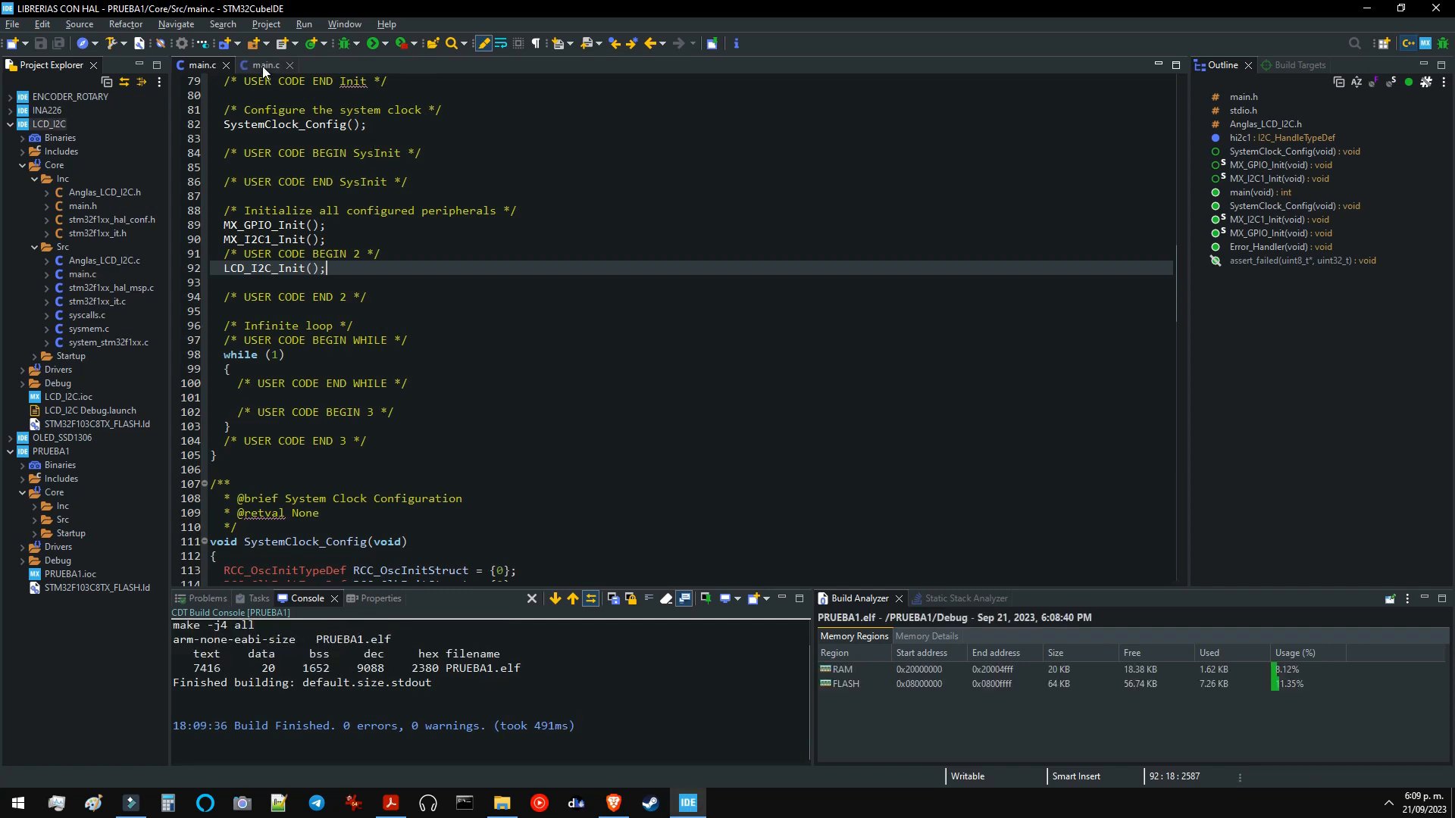
left_click(261, 66)
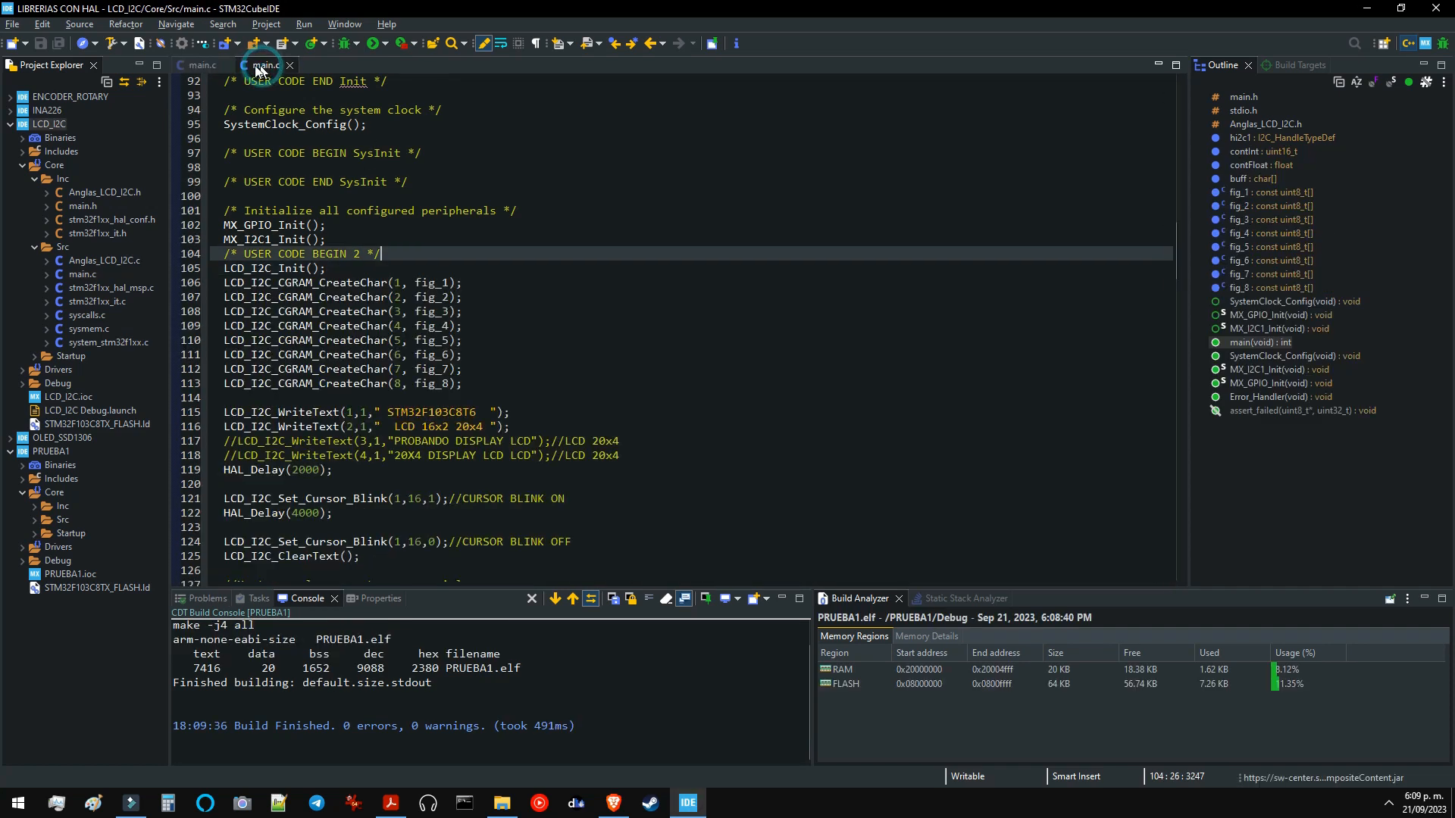
left_click(201, 65)
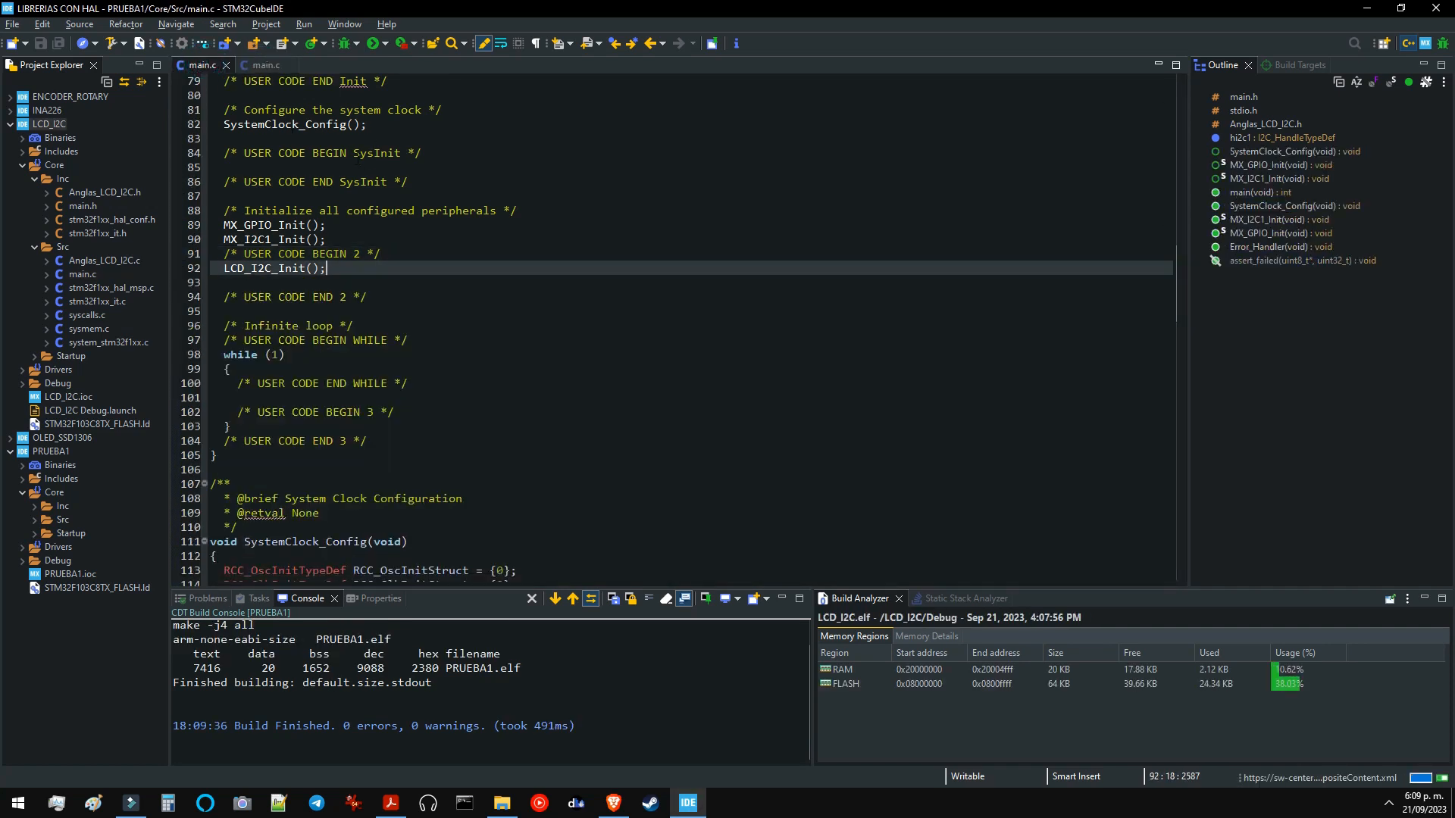